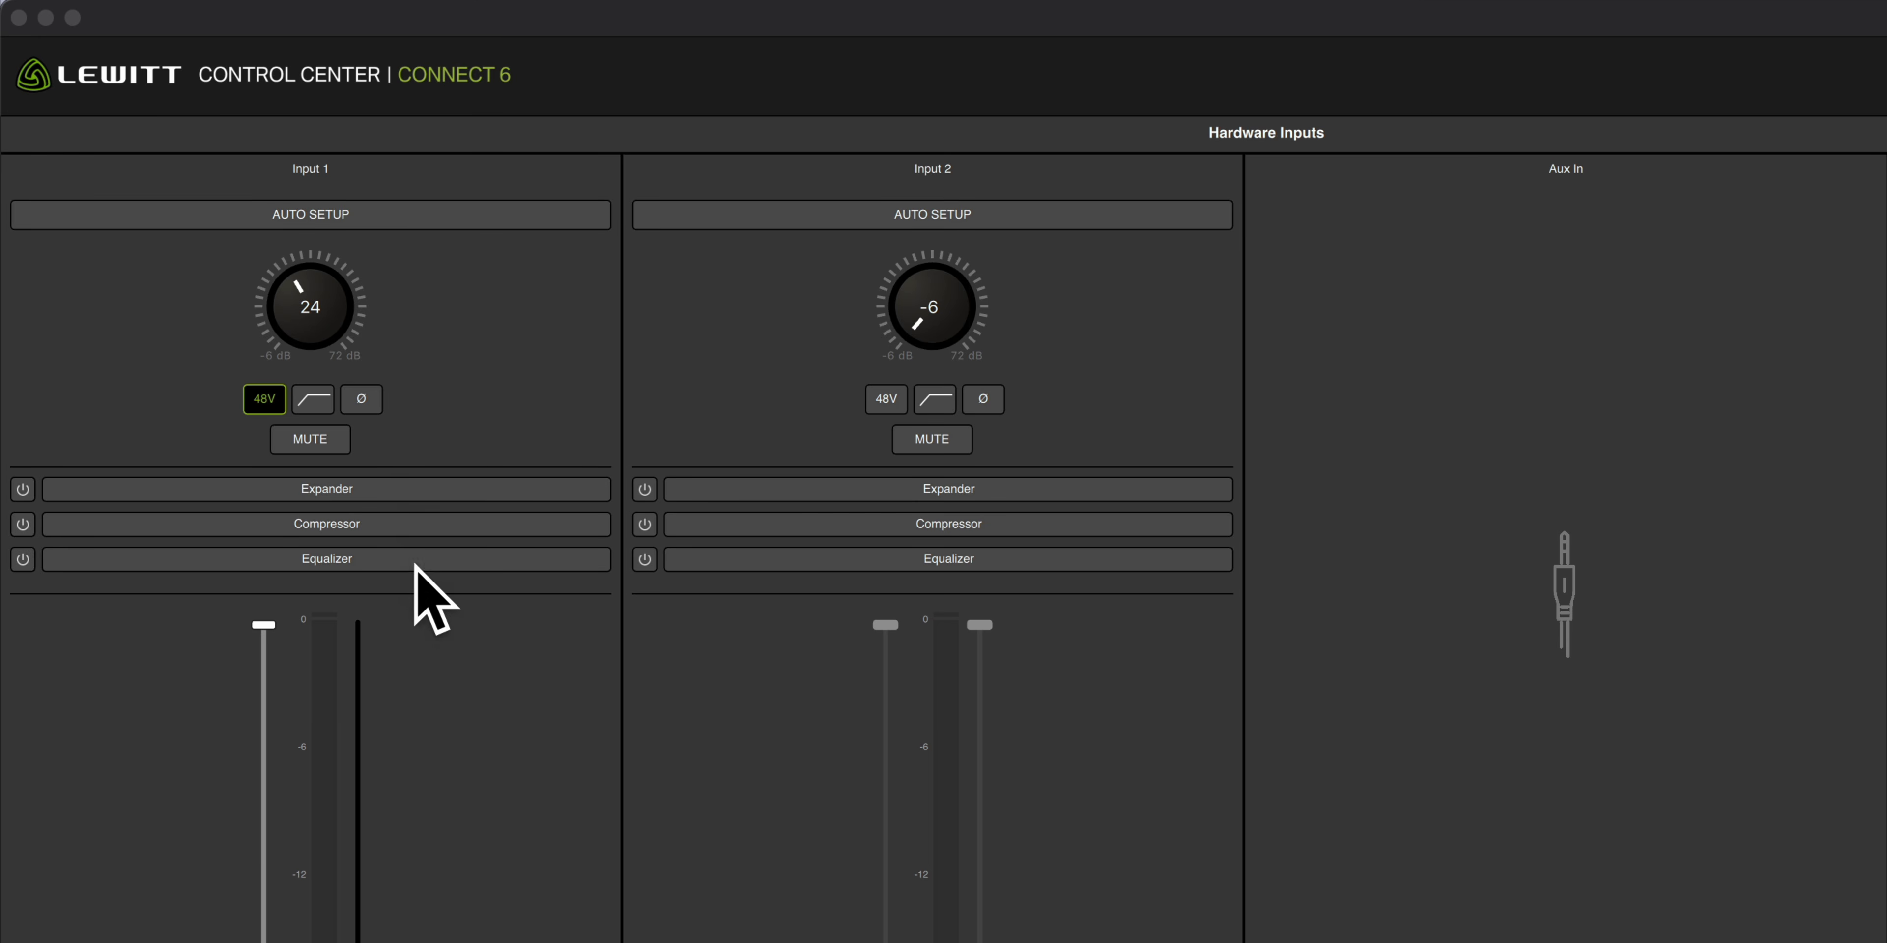
Start the auto setup for Input 1 and choose a condenser microphone, singing and live use
{"action": "left_click", "coordinate": [479, 213]}
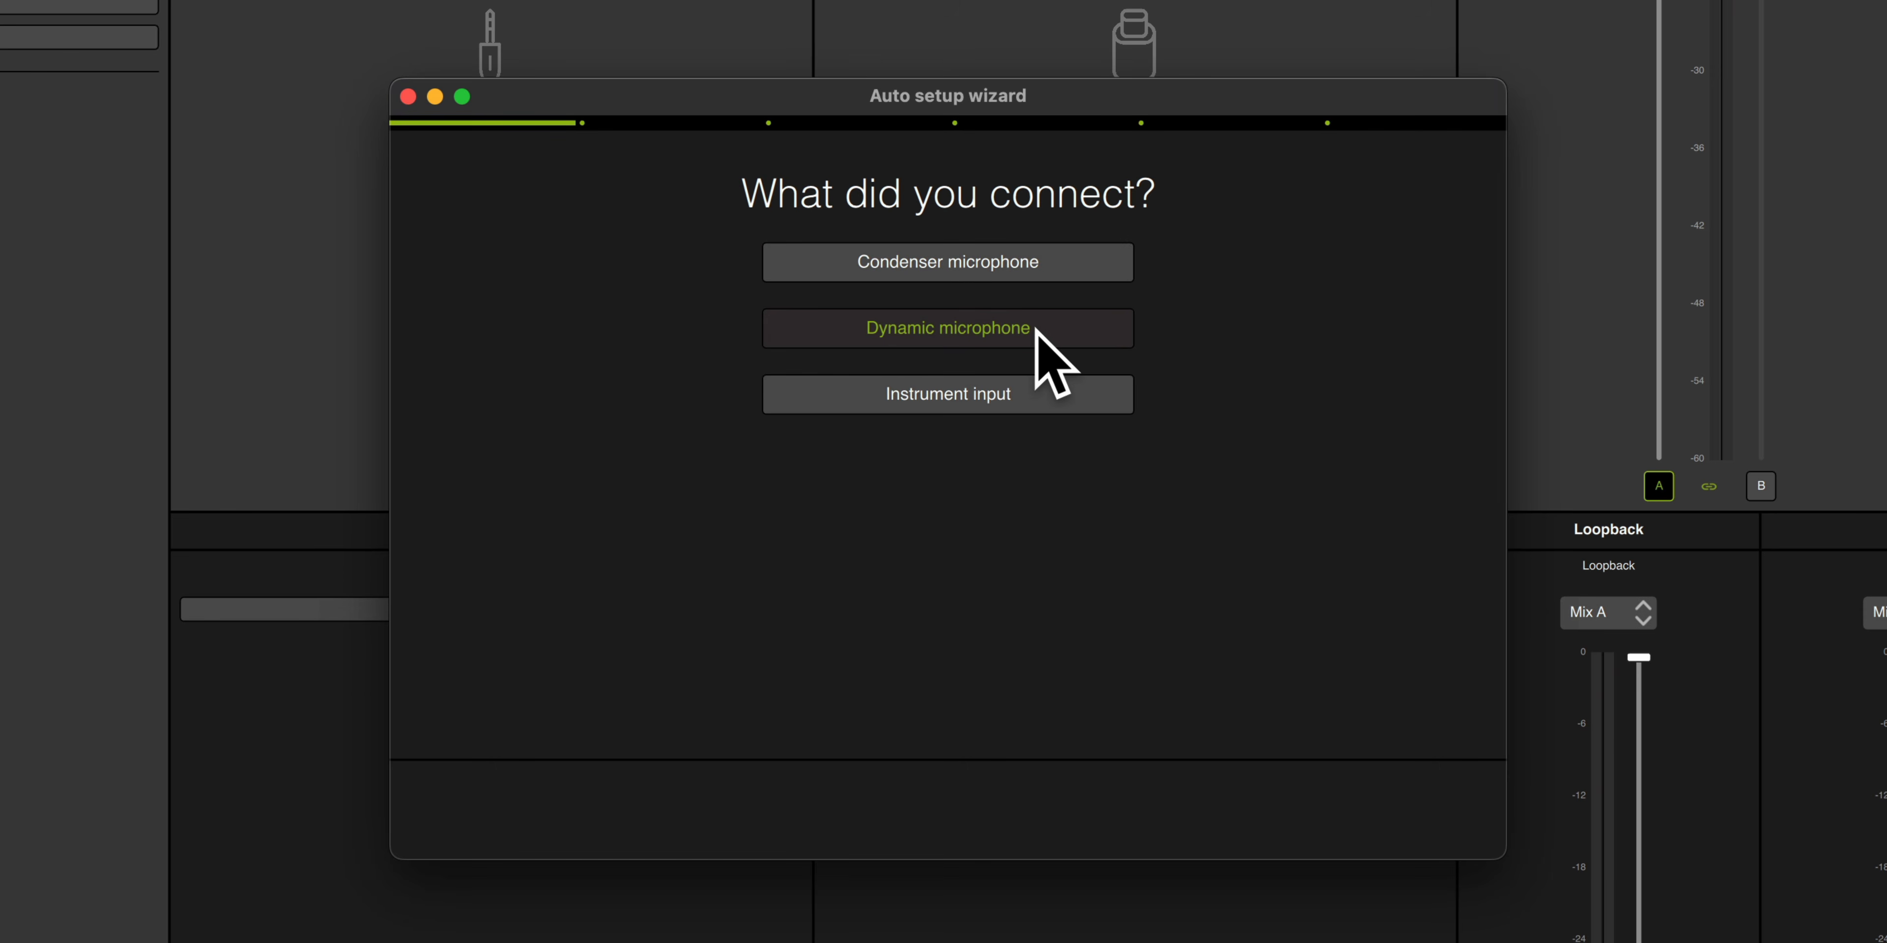
{"action": "left_click", "coordinate": [1034, 265]}
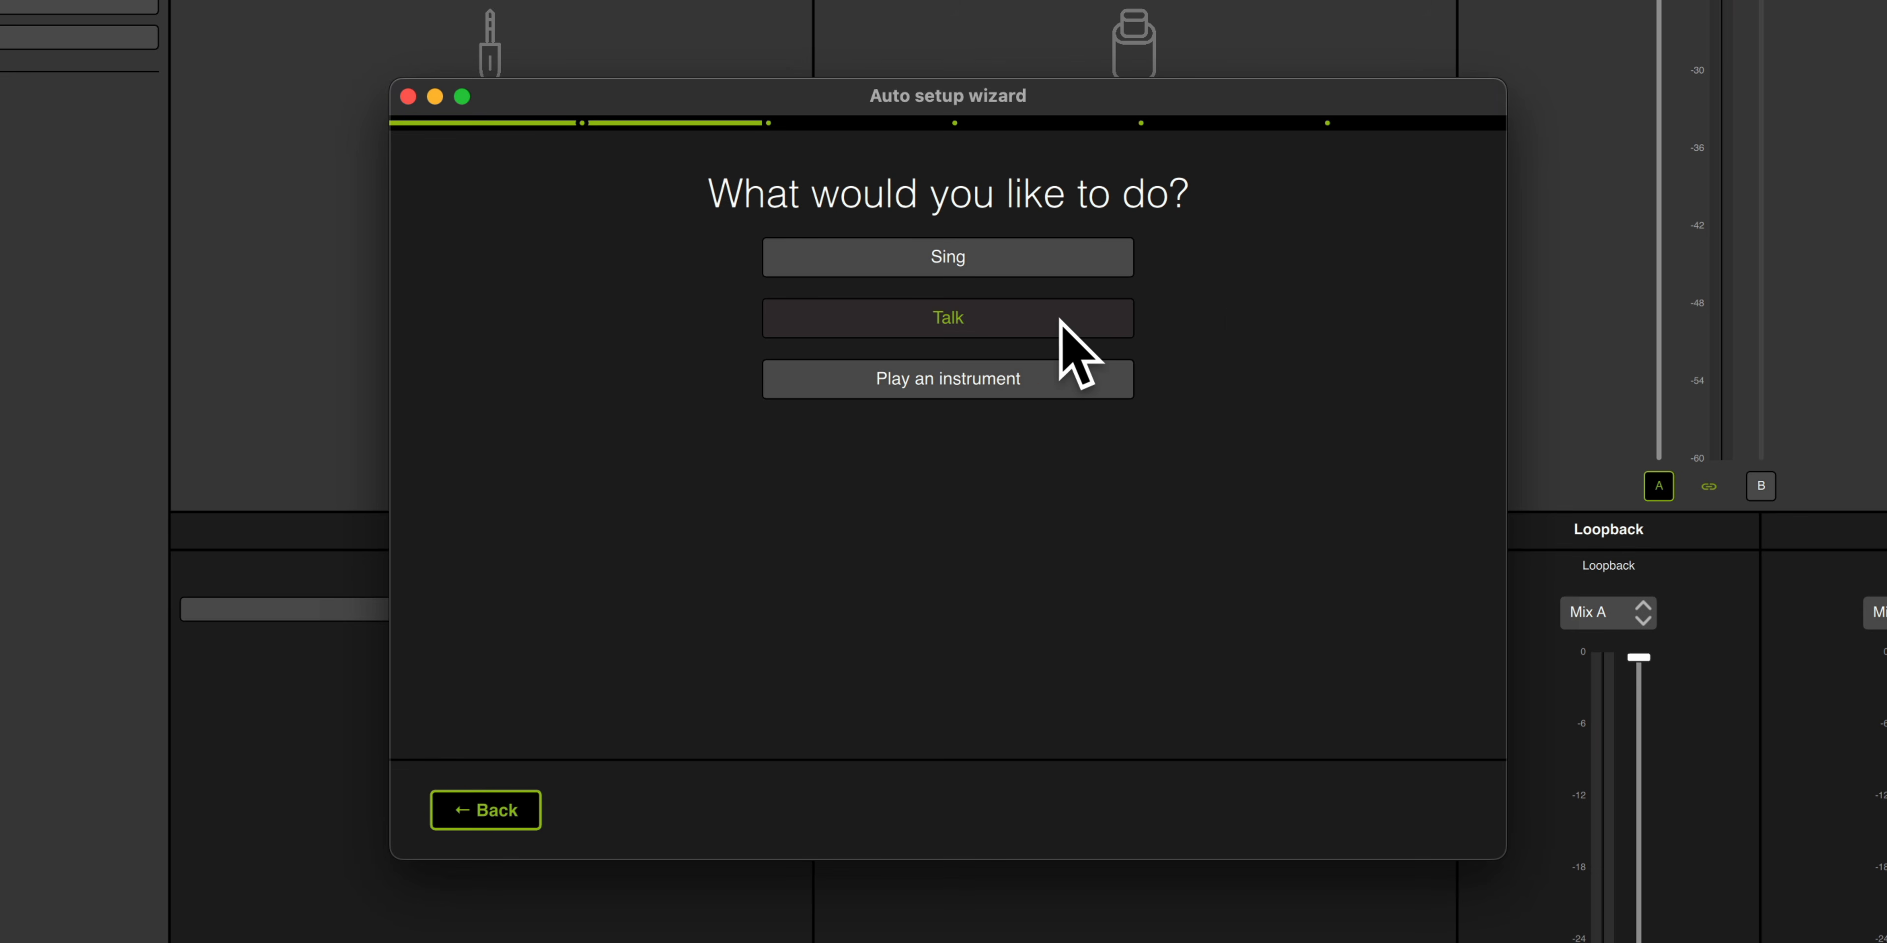
{"action": "left_click", "coordinate": [1029, 320]}
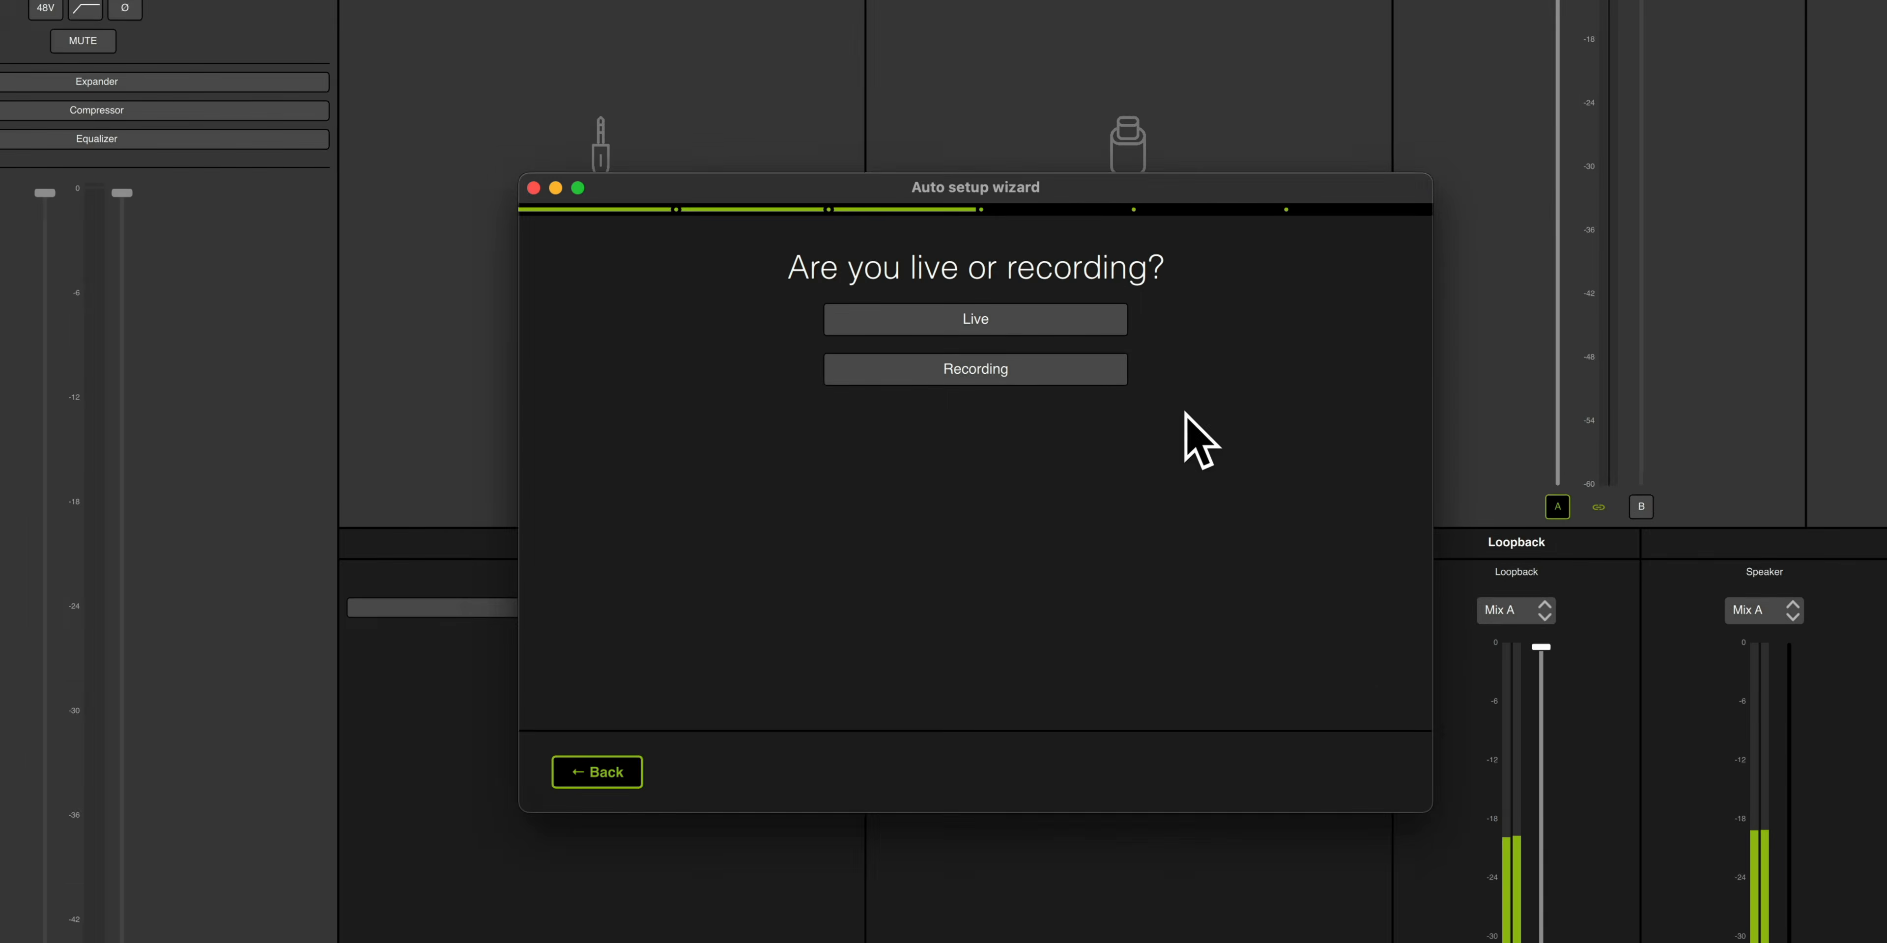
{"action": "left_click", "coordinate": [1095, 324]}
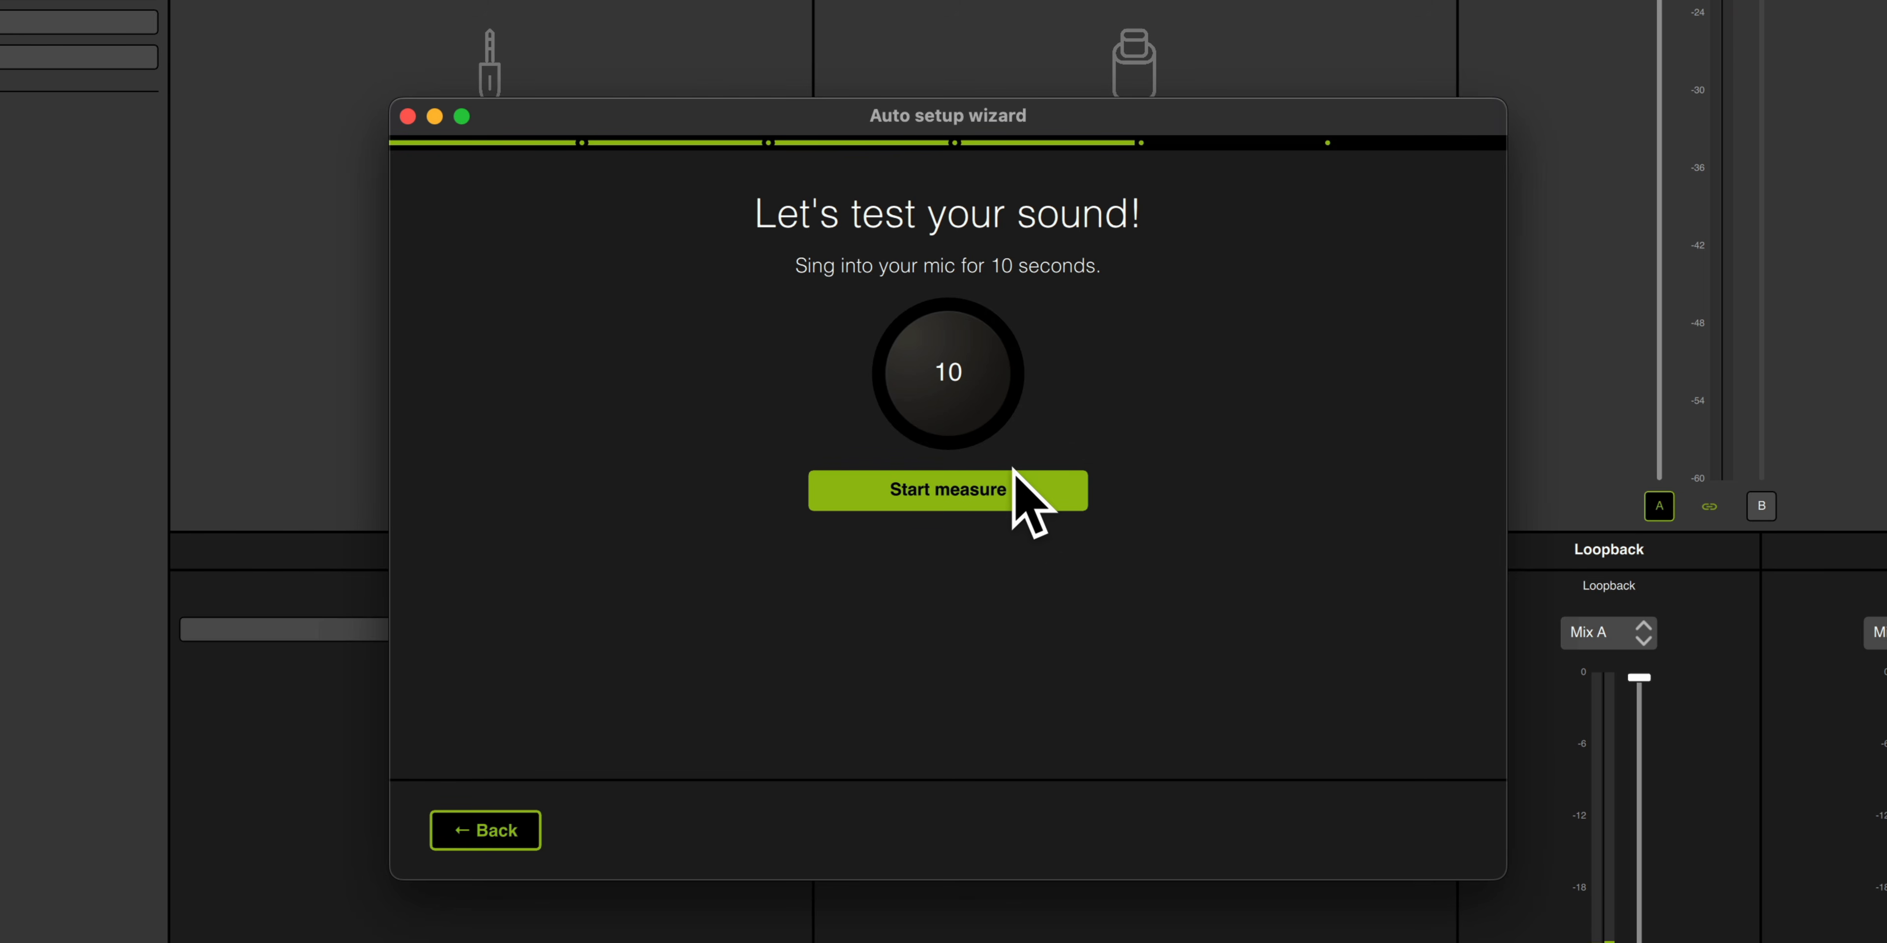
Run the 10-second sound and ambient noise measurements and finish the setup with all suggested settings enabled
{"action": "left_click", "coordinate": [978, 487]}
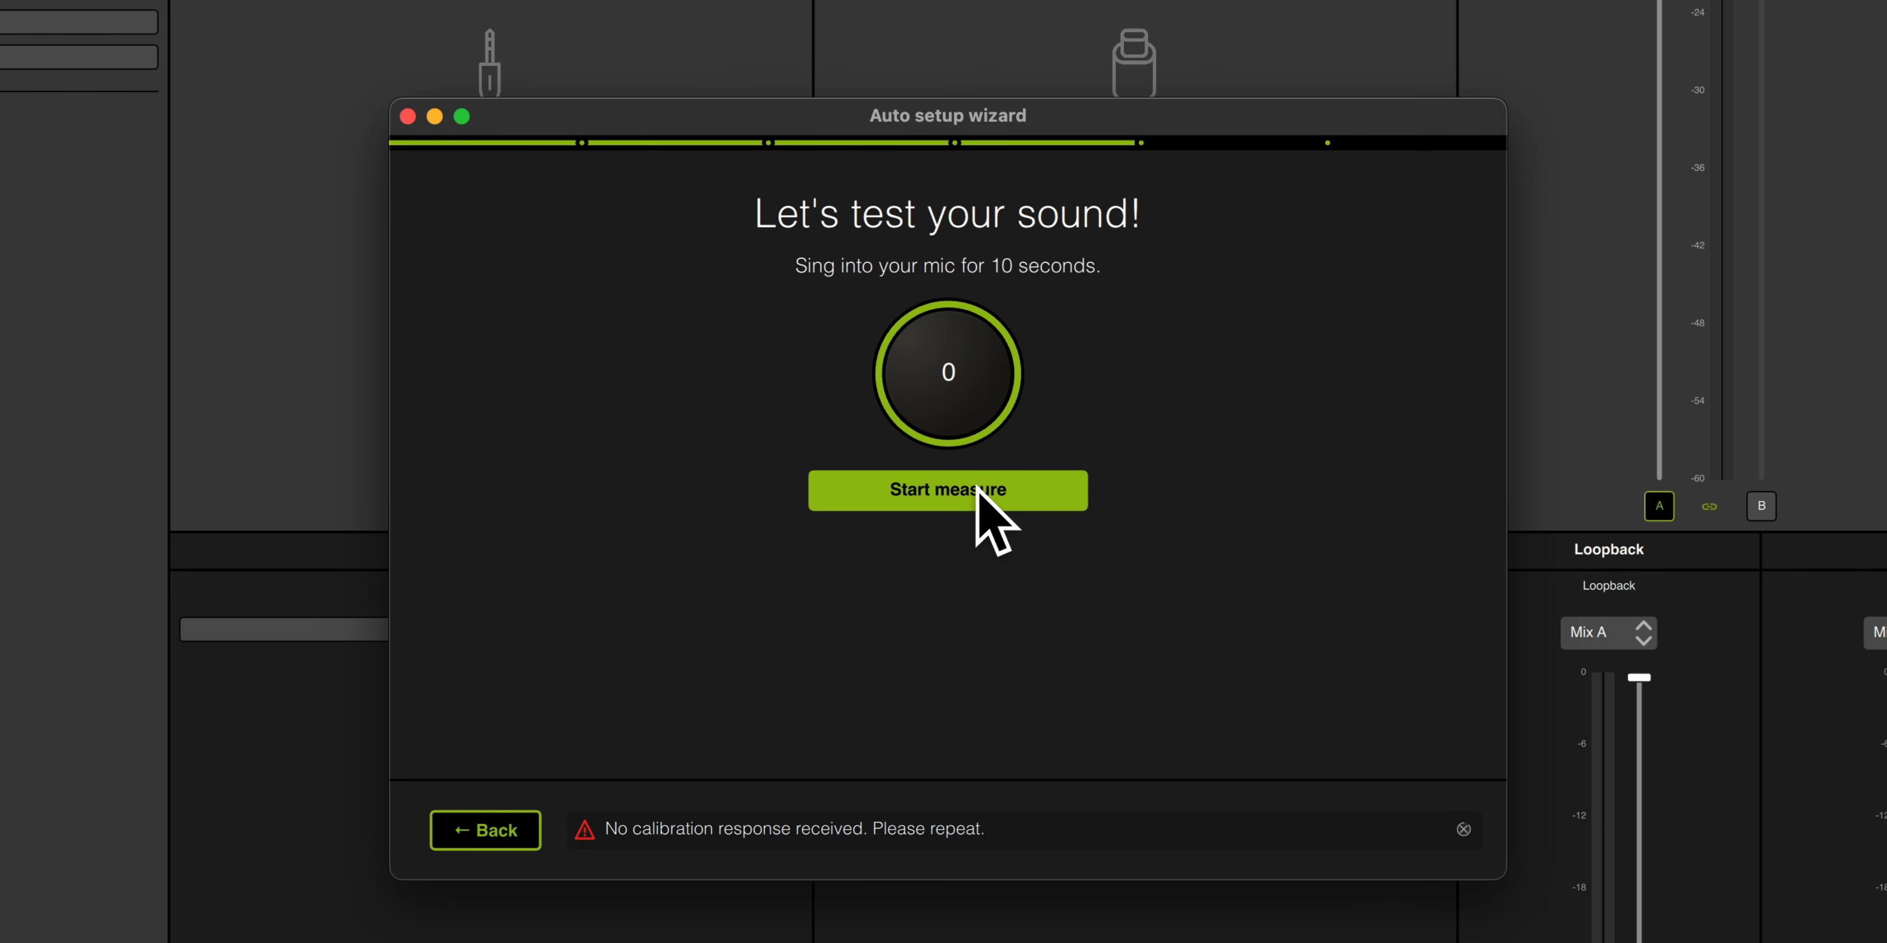
{"action": "left_click", "coordinate": [977, 488]}
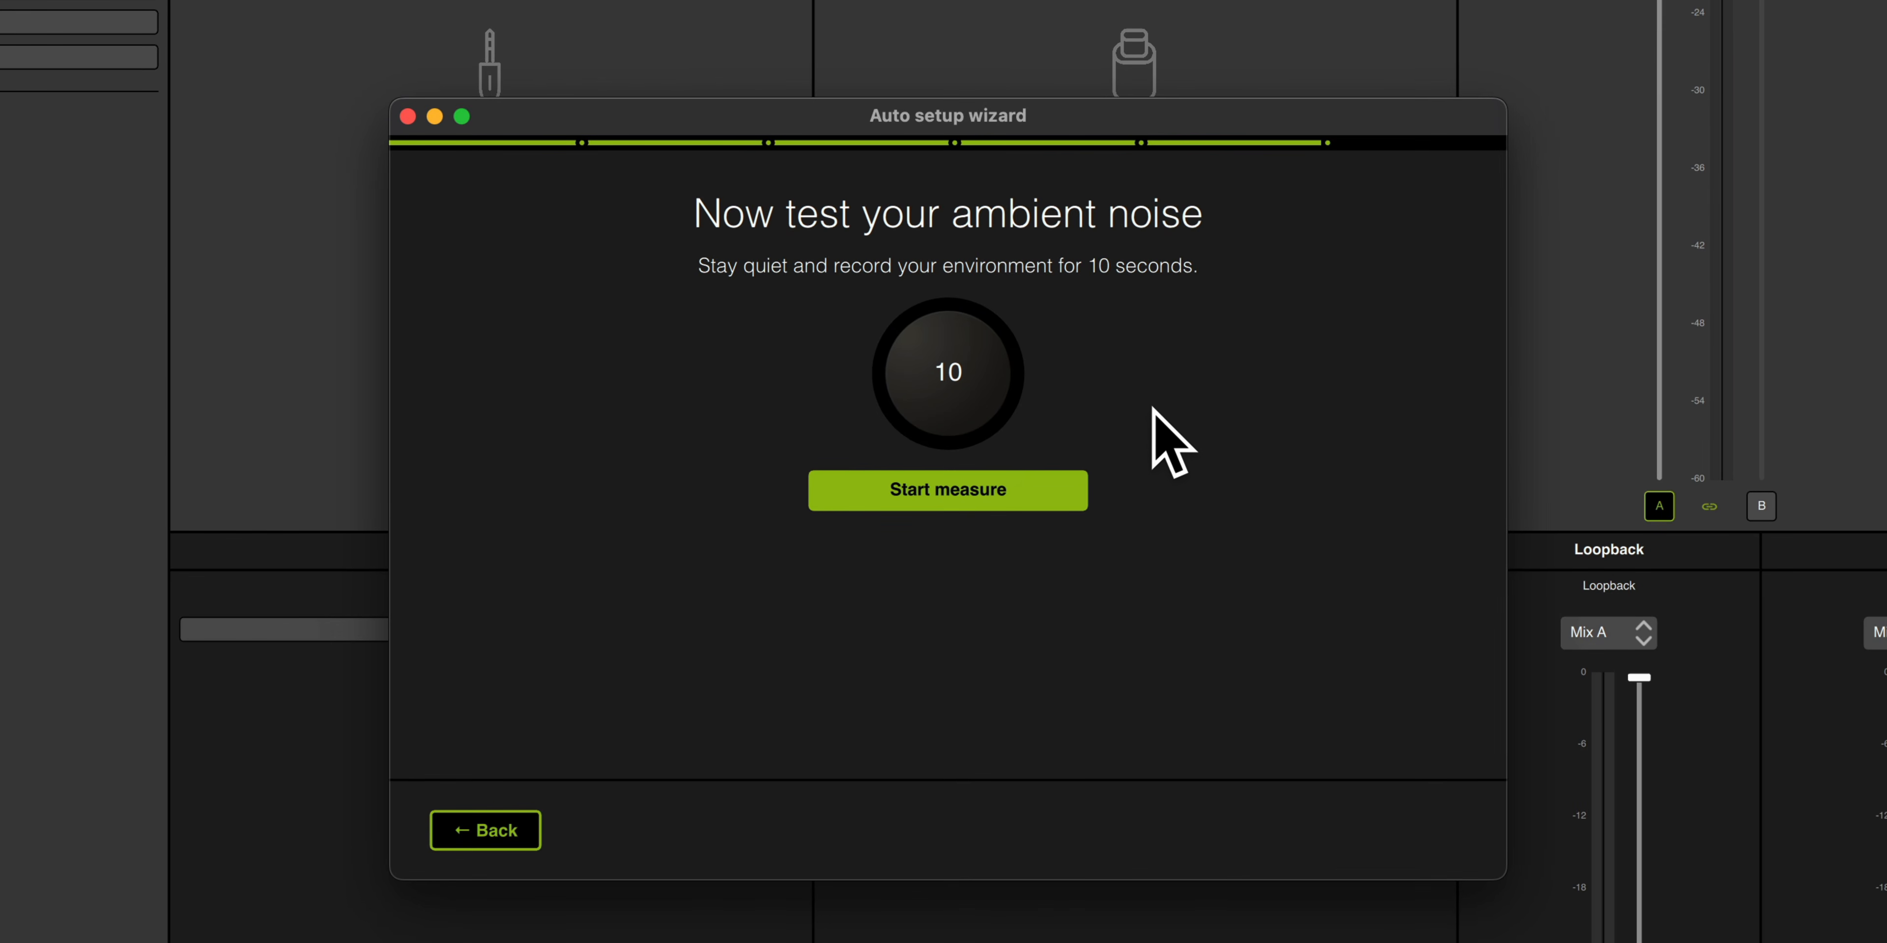
{"action": "left_click", "coordinate": [972, 491]}
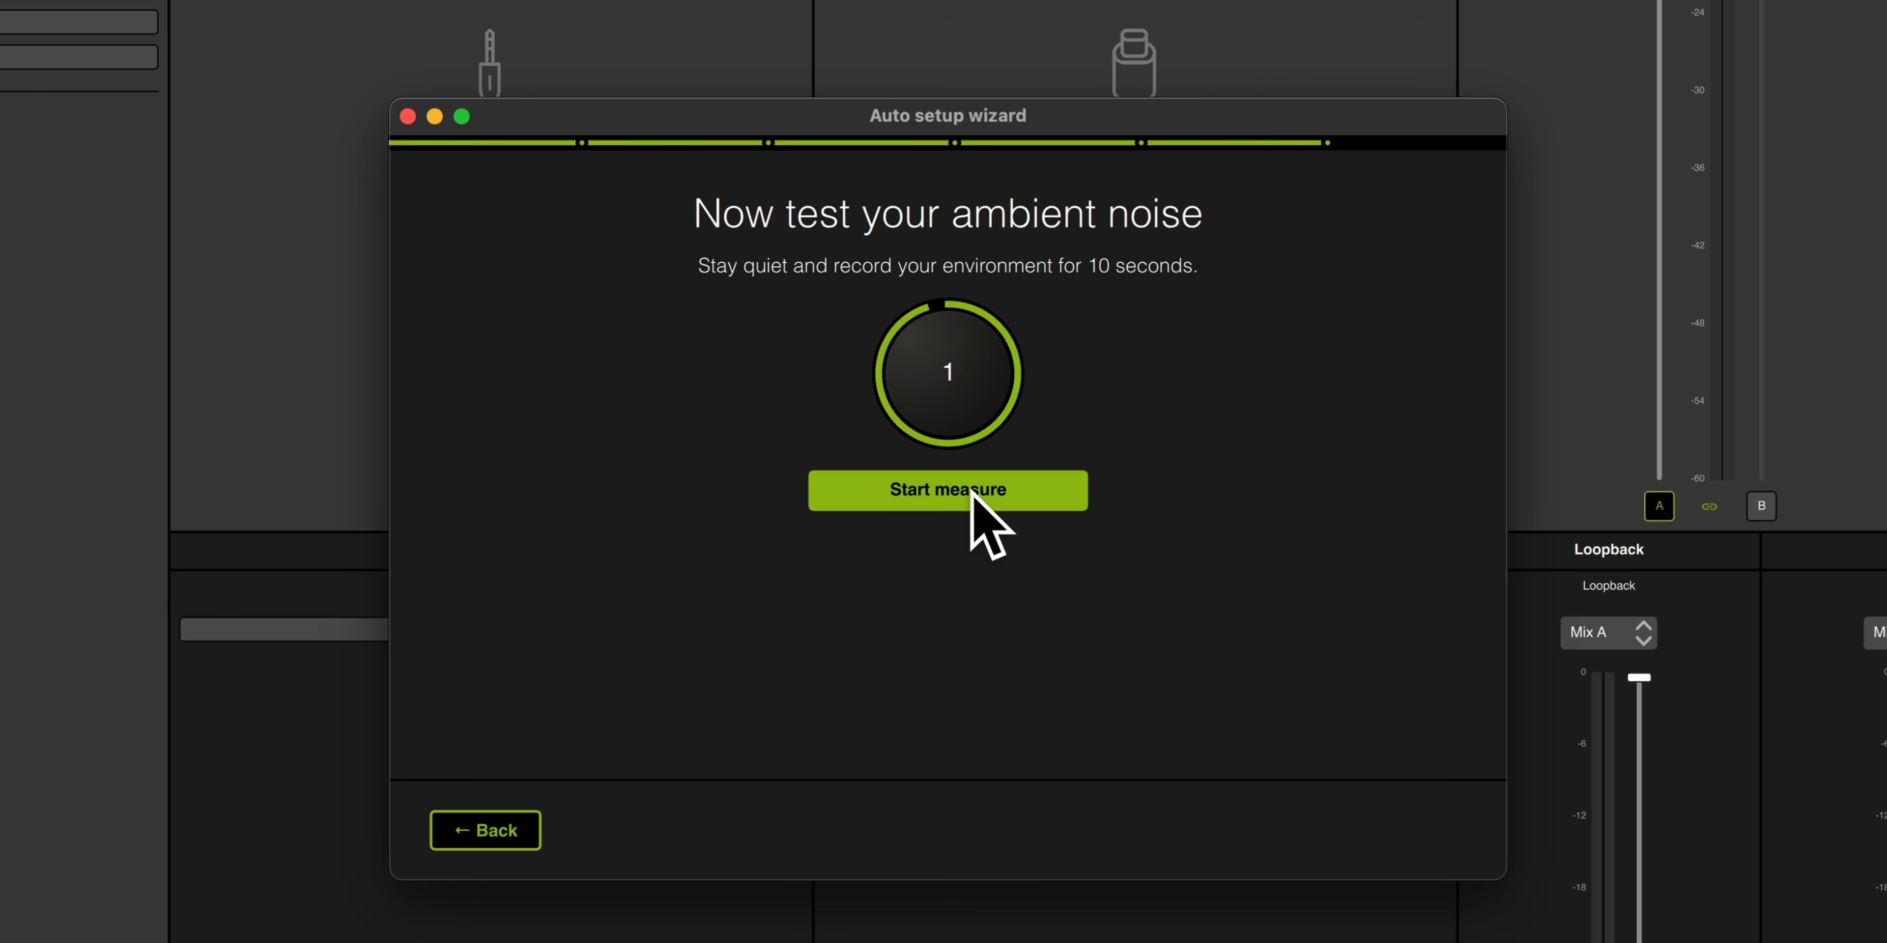
{"action": "left_click", "coordinate": [973, 494]}
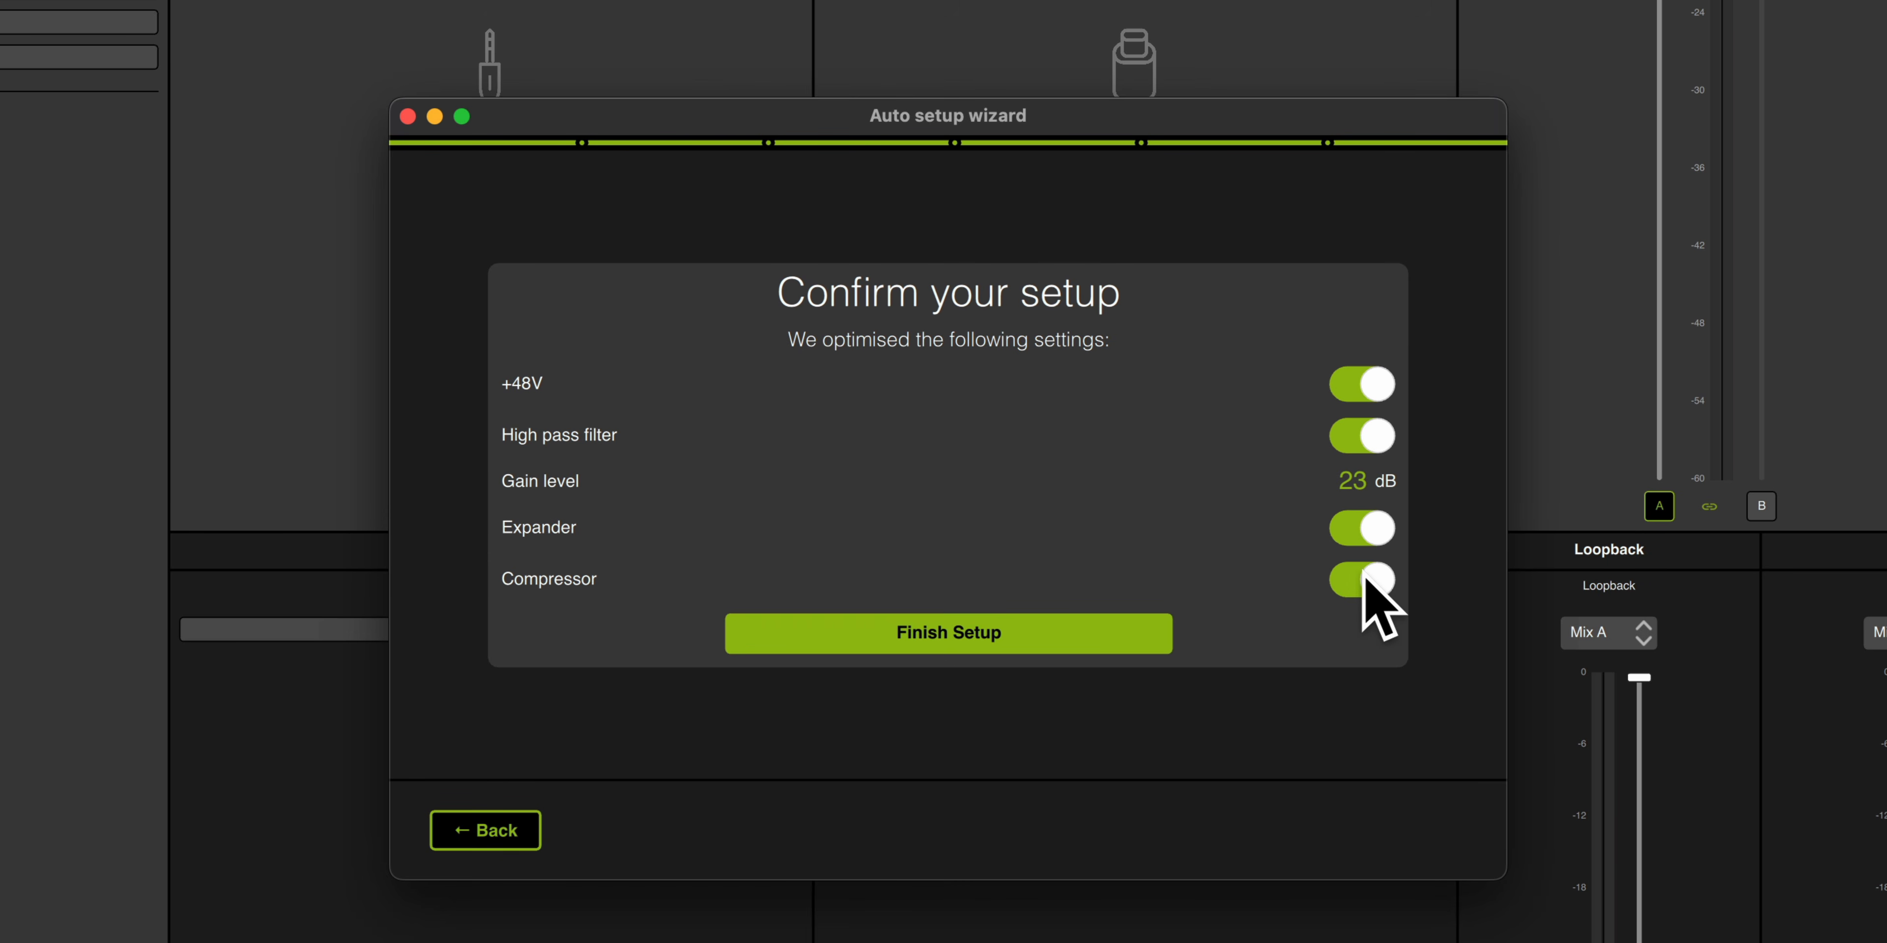
{"action": "left_click", "coordinate": [936, 634]}
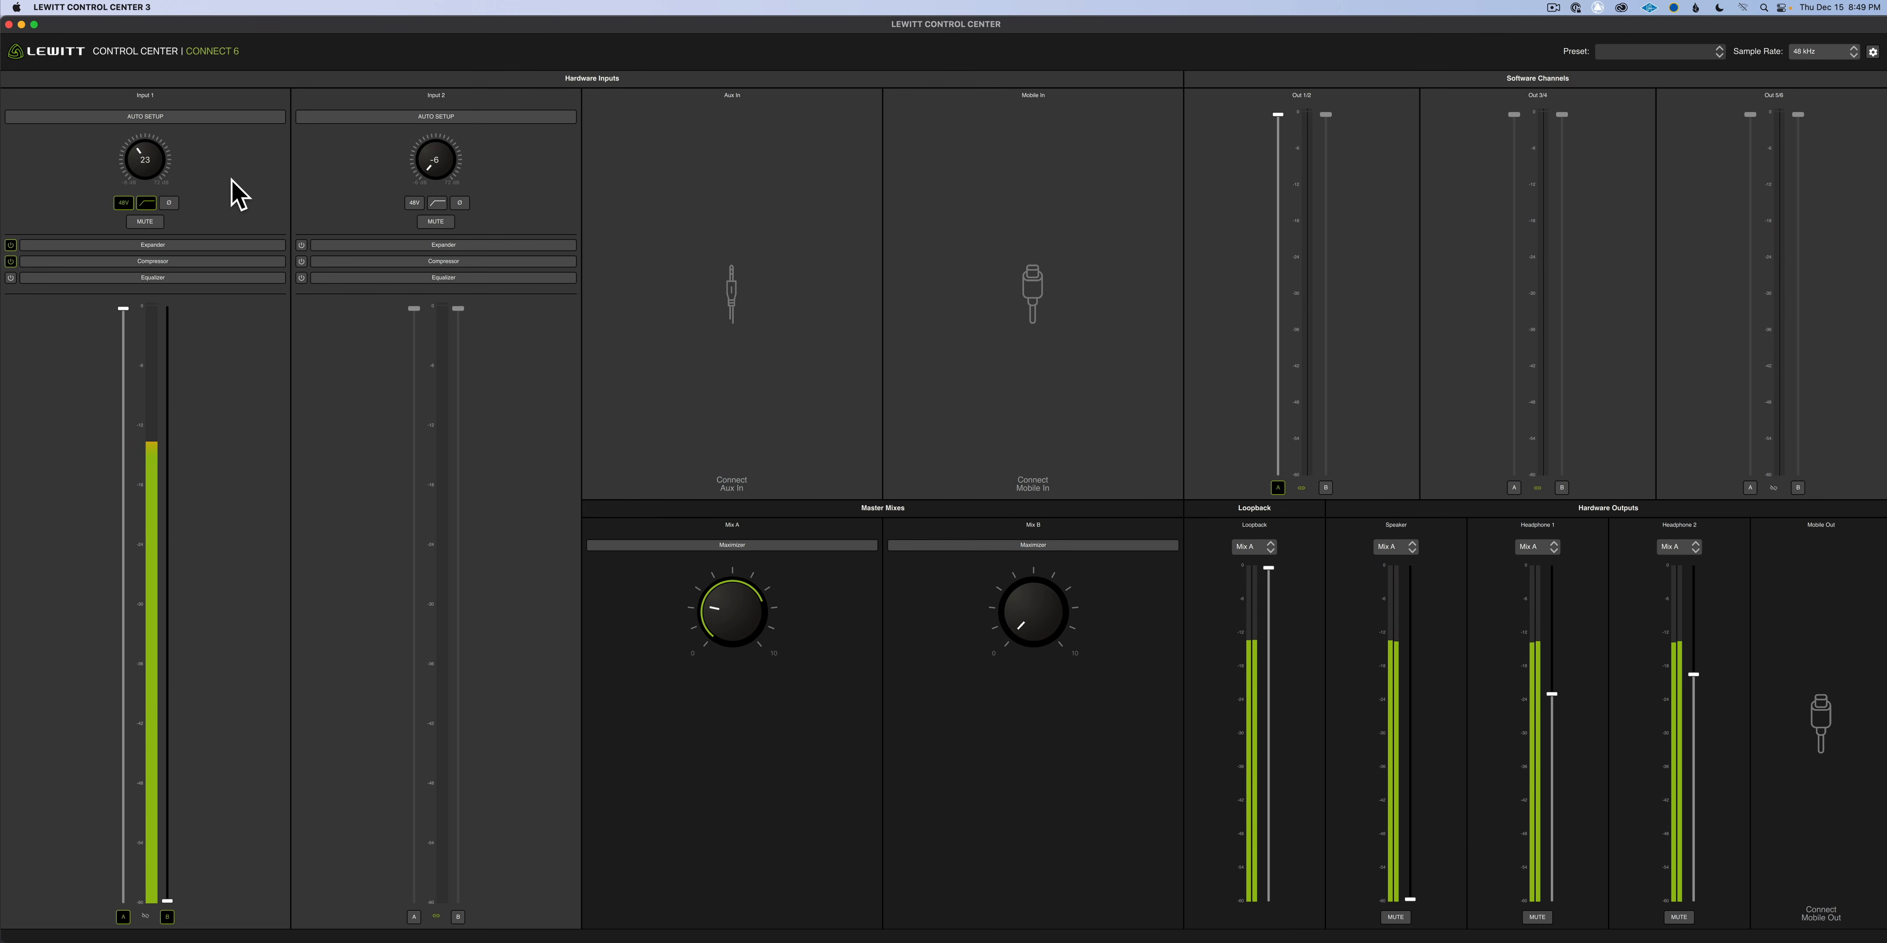
Open the Expander for Input 1 and switch it off and back on to compare the sound
{"action": "left_click", "coordinate": [116, 247]}
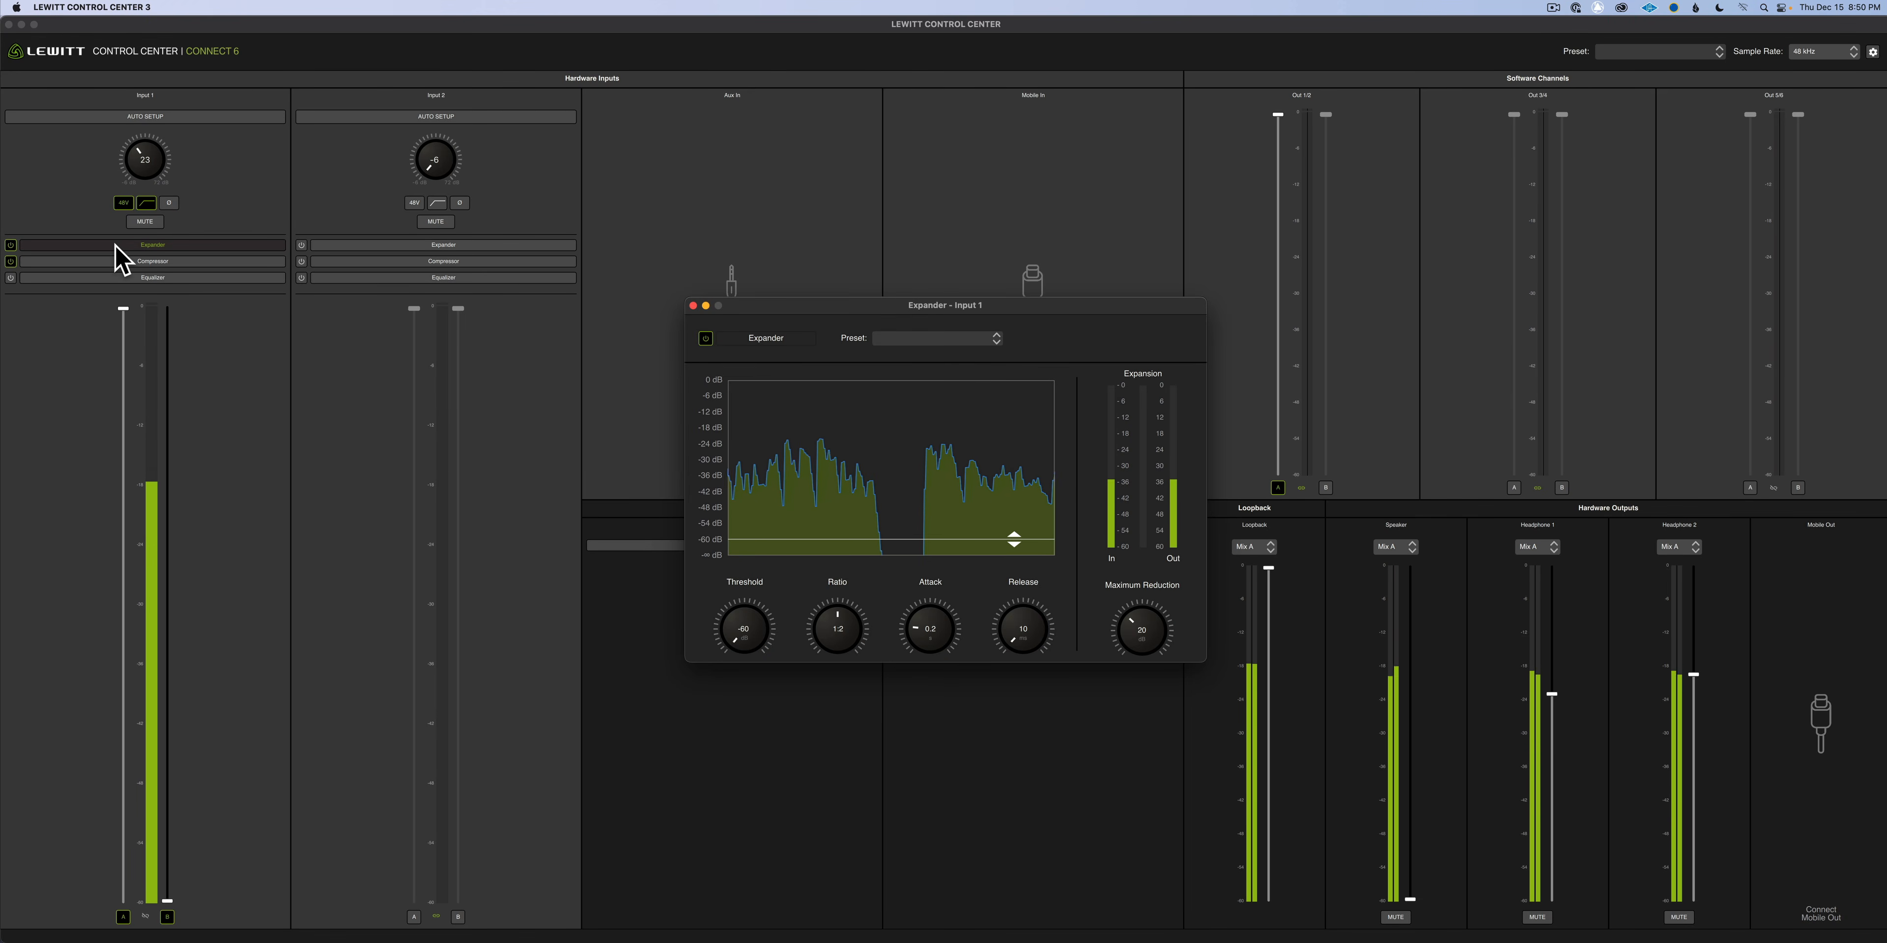
{"action": "left_click", "coordinate": [706, 337]}
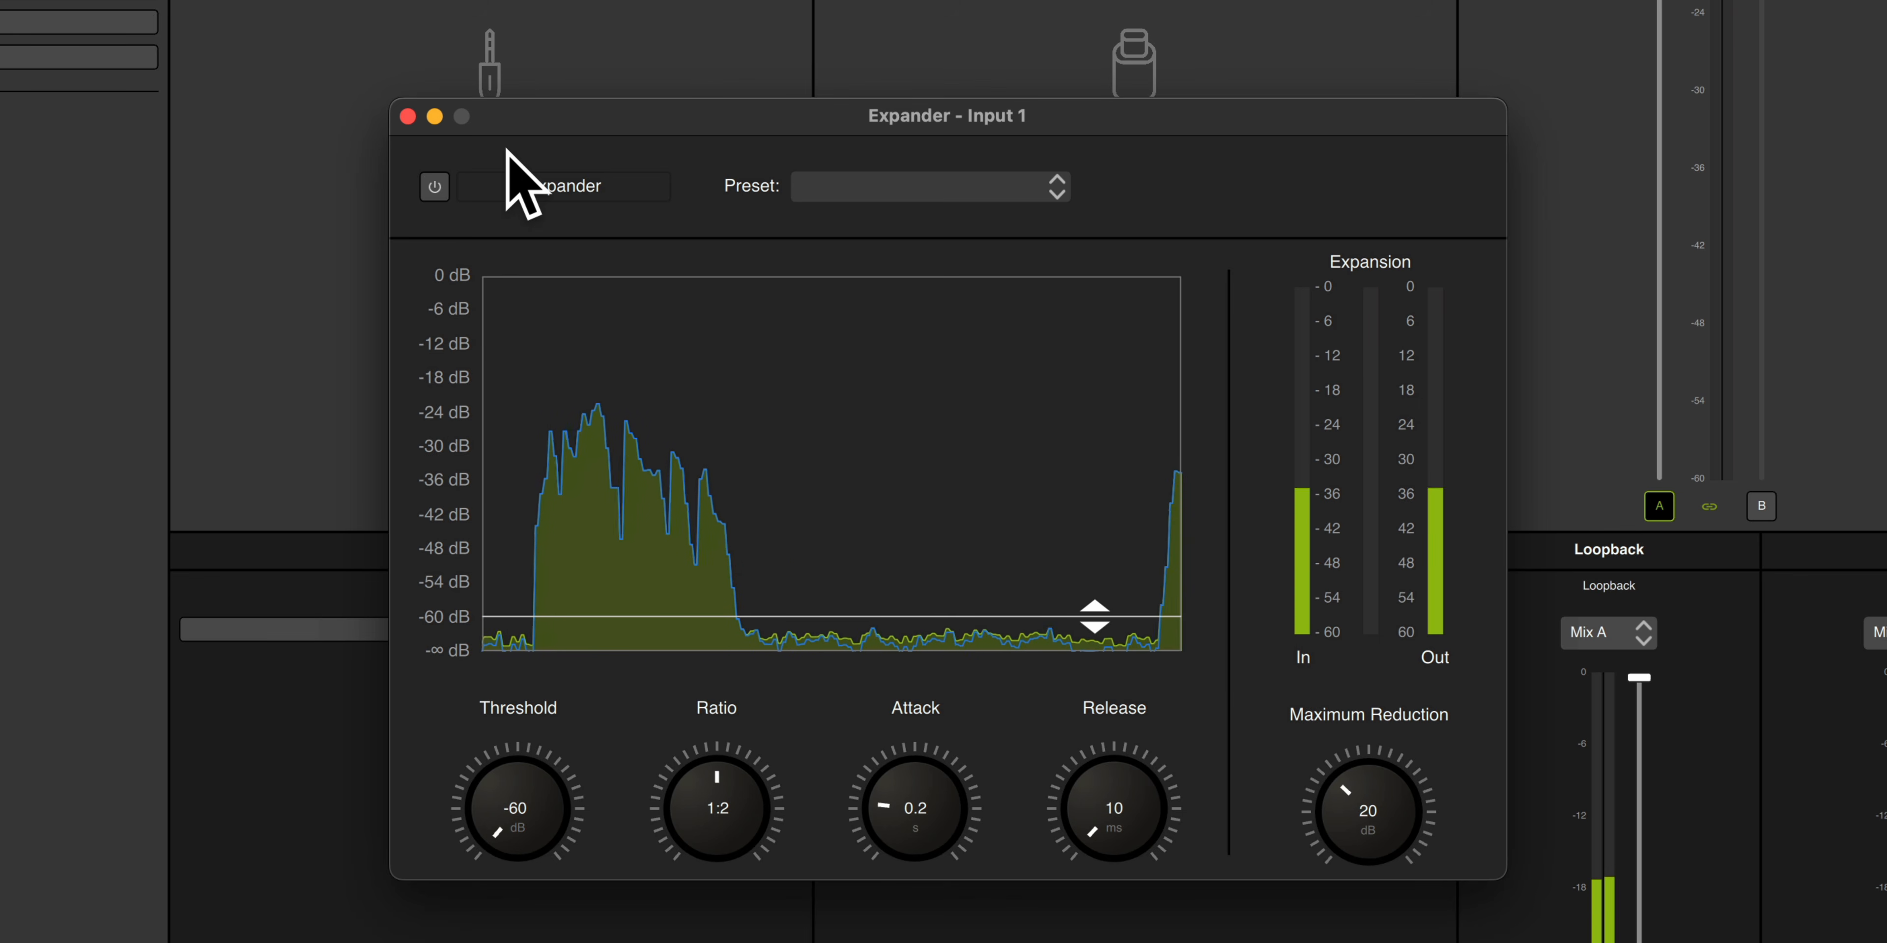
{"action": "left_click", "coordinate": [431, 188]}
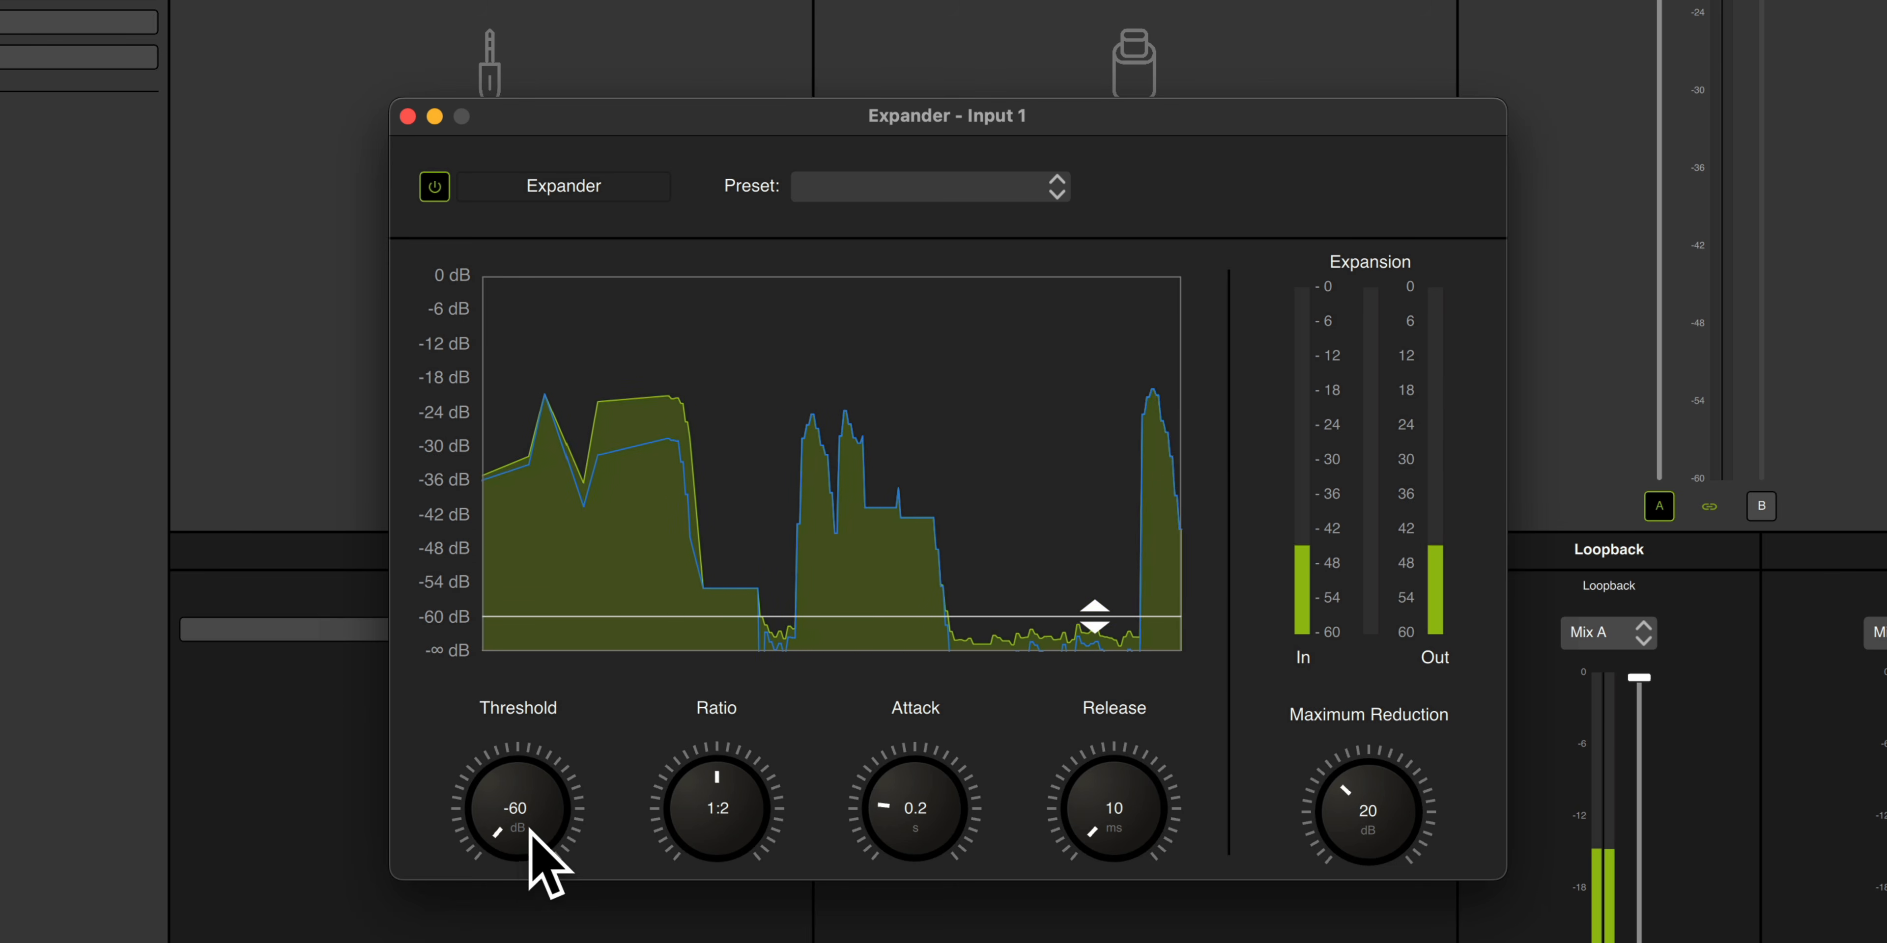
Set the expander's threshold to -55 dB and try different ratios, ending at 1:2
{"action": "mouse_move", "coordinate": [515, 810]}
{"action": "left_mouse_down"}
{"action": "mouse_move", "coordinate": [516, 786]}
{"action": "mouse_move", "coordinate": [522, 810]}
{"action": "left_mouse_up"}
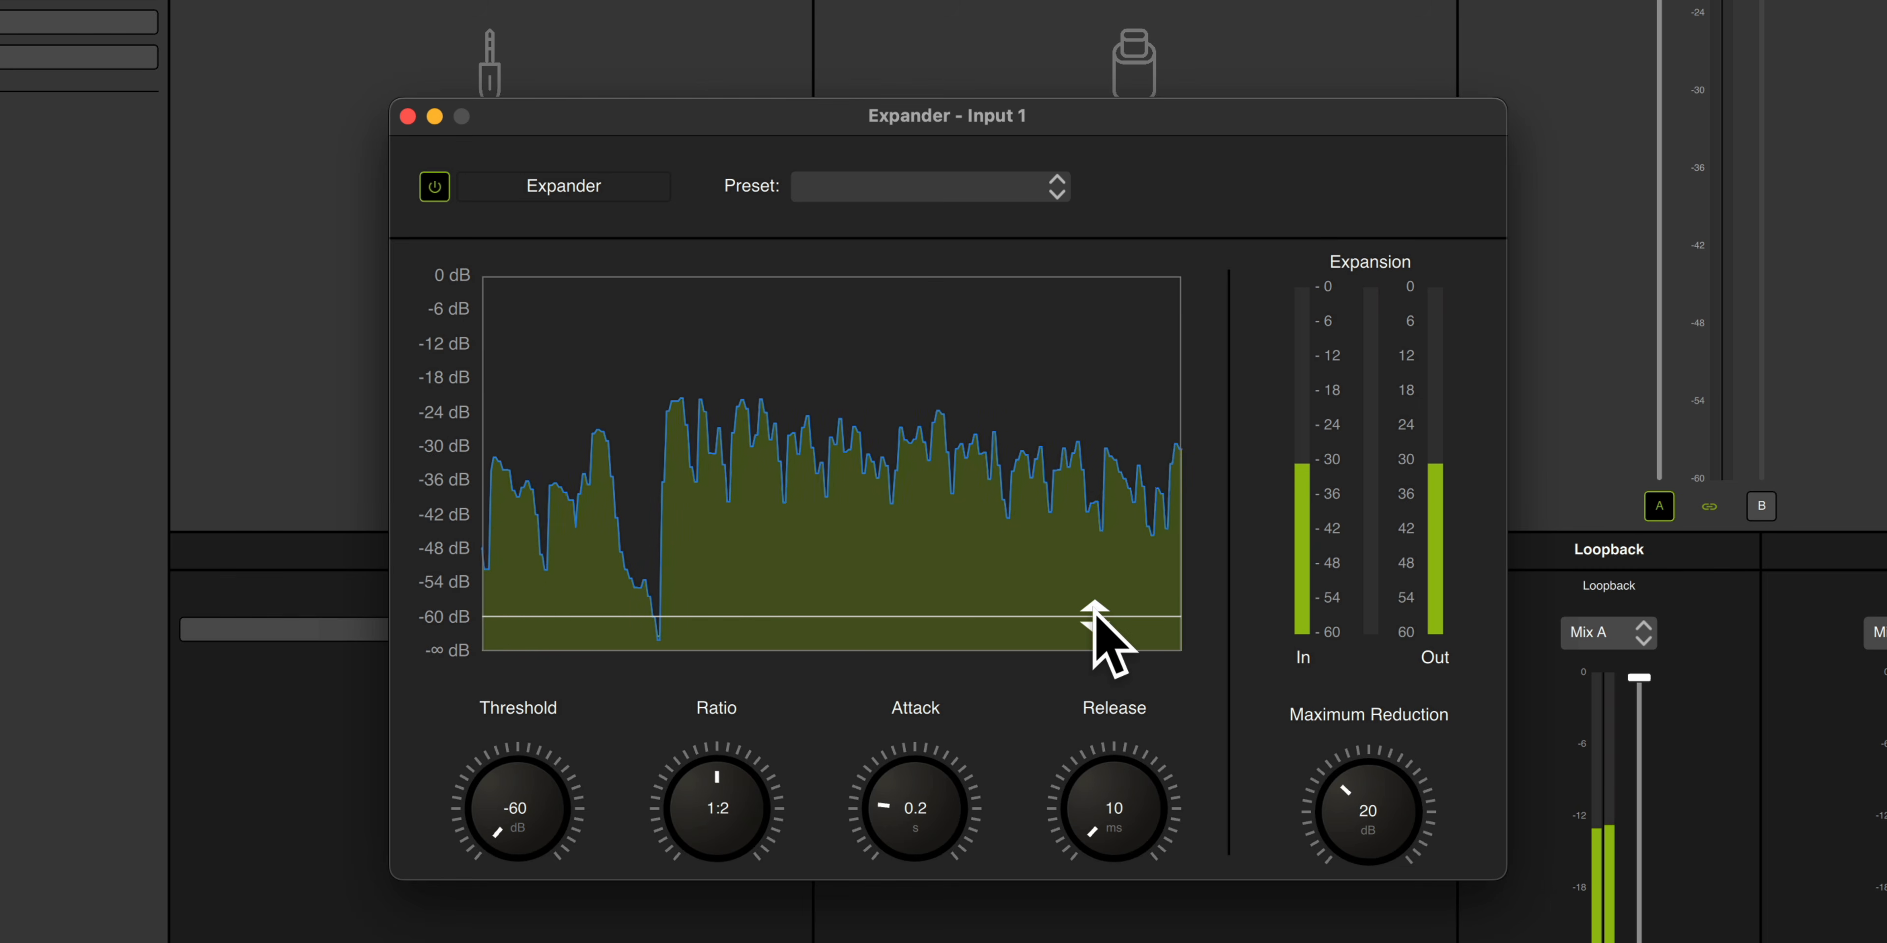
{"action": "left_click_drag", "start_coordinate": [1095, 616], "coordinate": [1096, 594]}
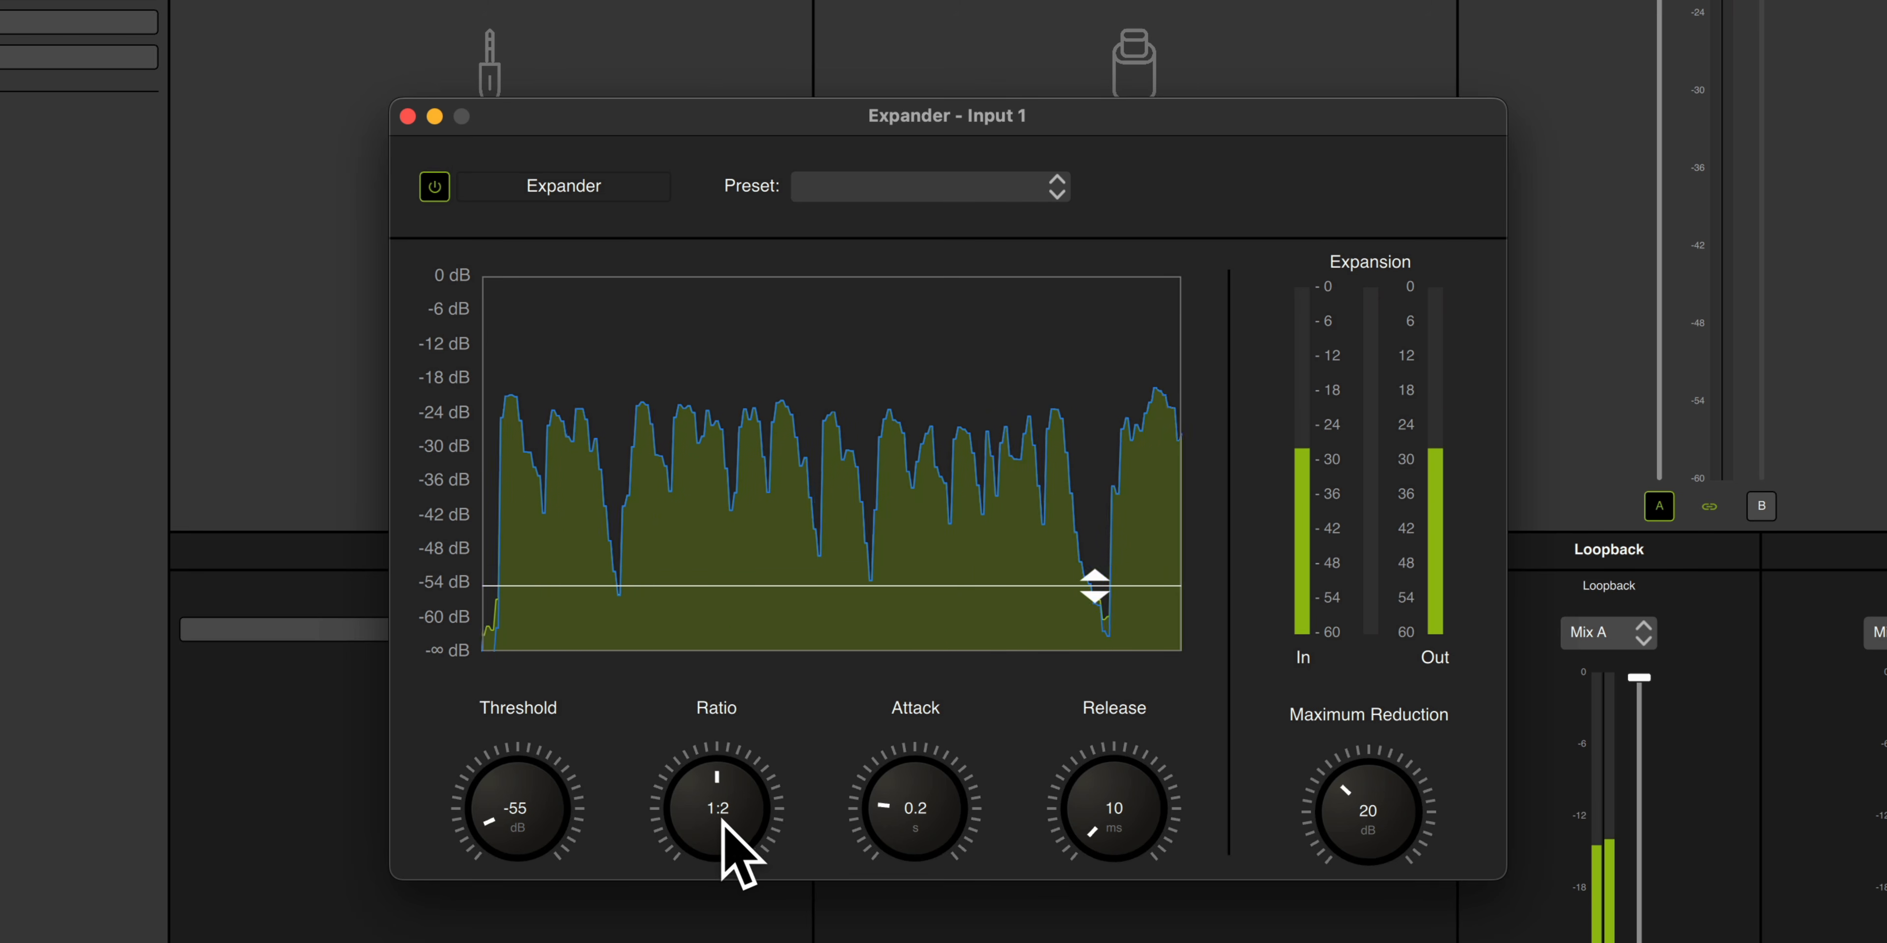
{"action": "left_click_drag", "start_coordinate": [718, 820], "coordinate": [708, 801]}
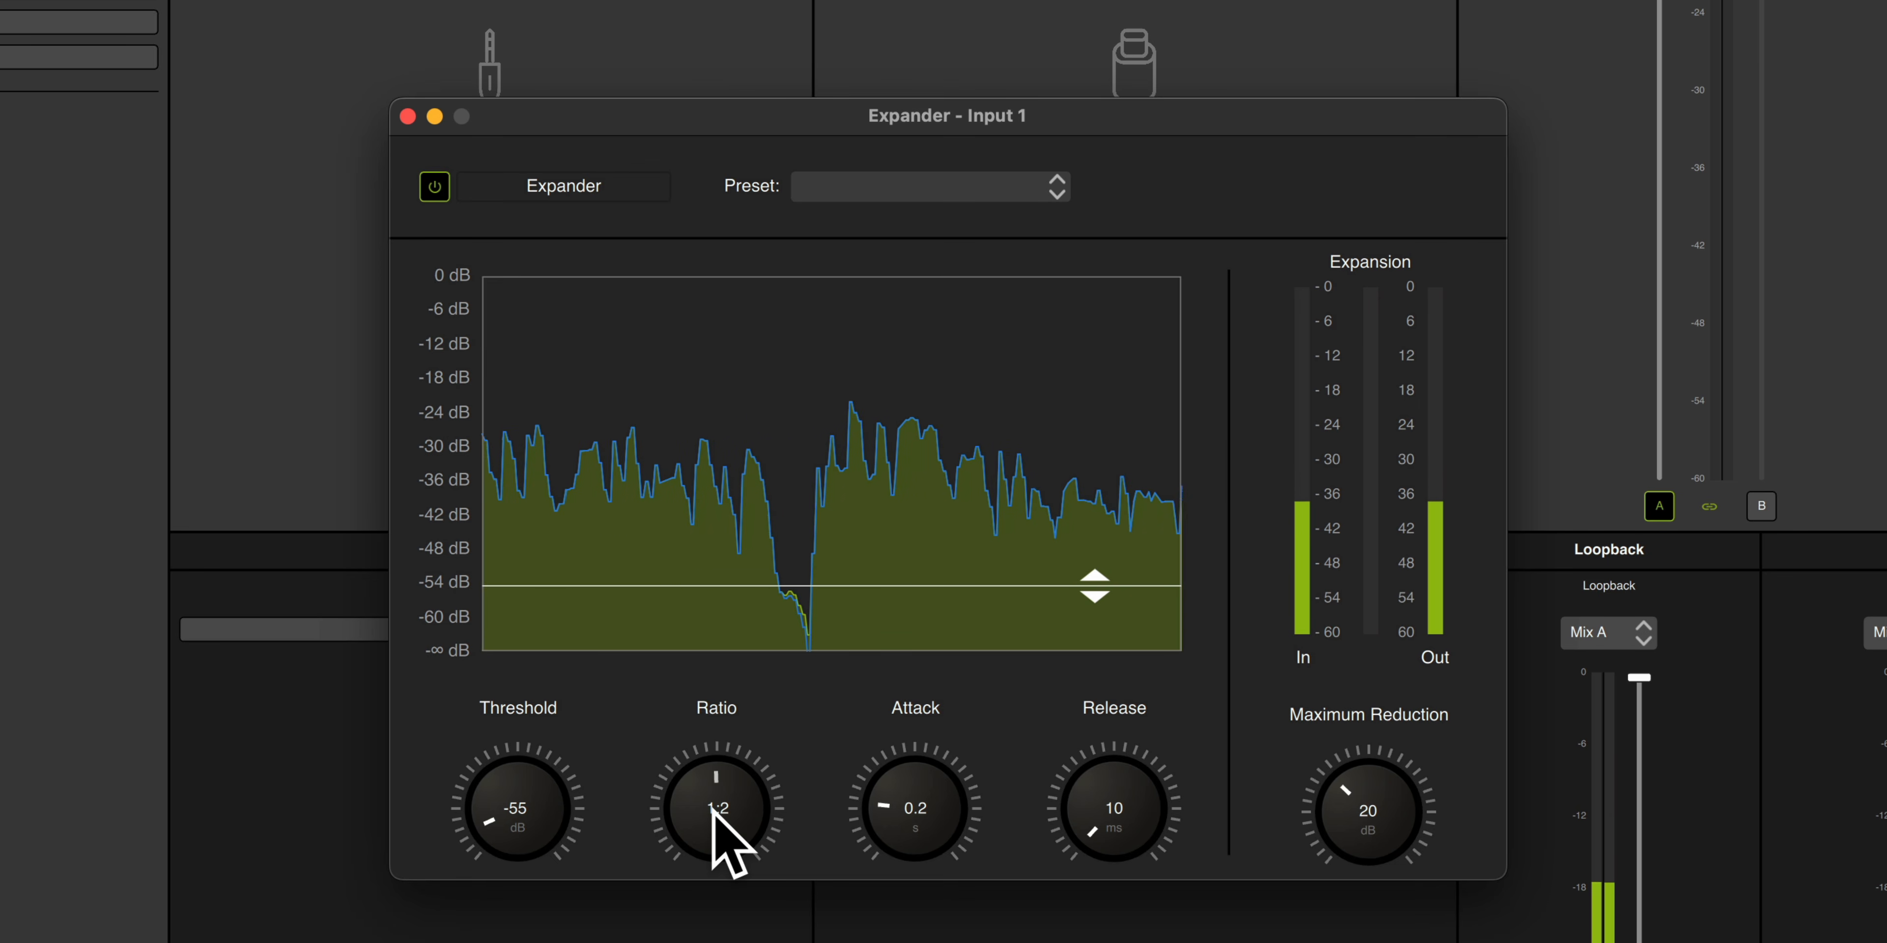
{"action": "left_click_drag", "start_coordinate": [713, 811], "coordinate": [711, 727]}
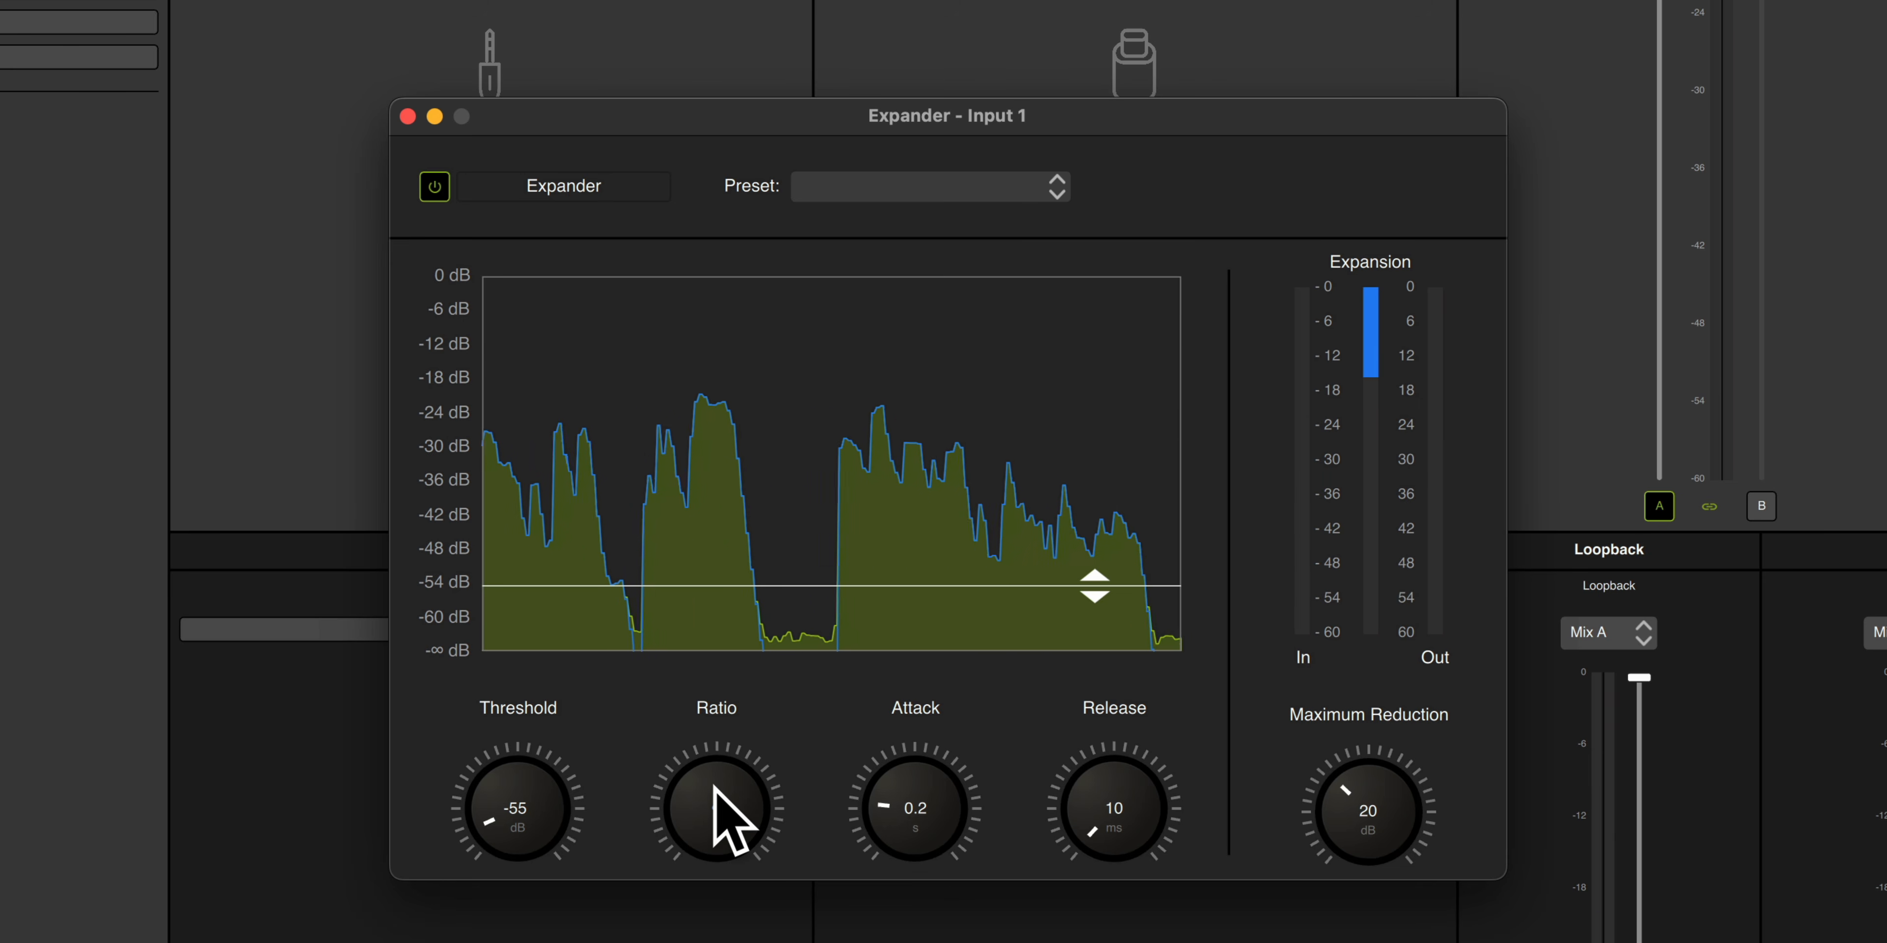
{"action": "left_click_drag", "start_coordinate": [714, 787], "coordinate": [732, 882]}
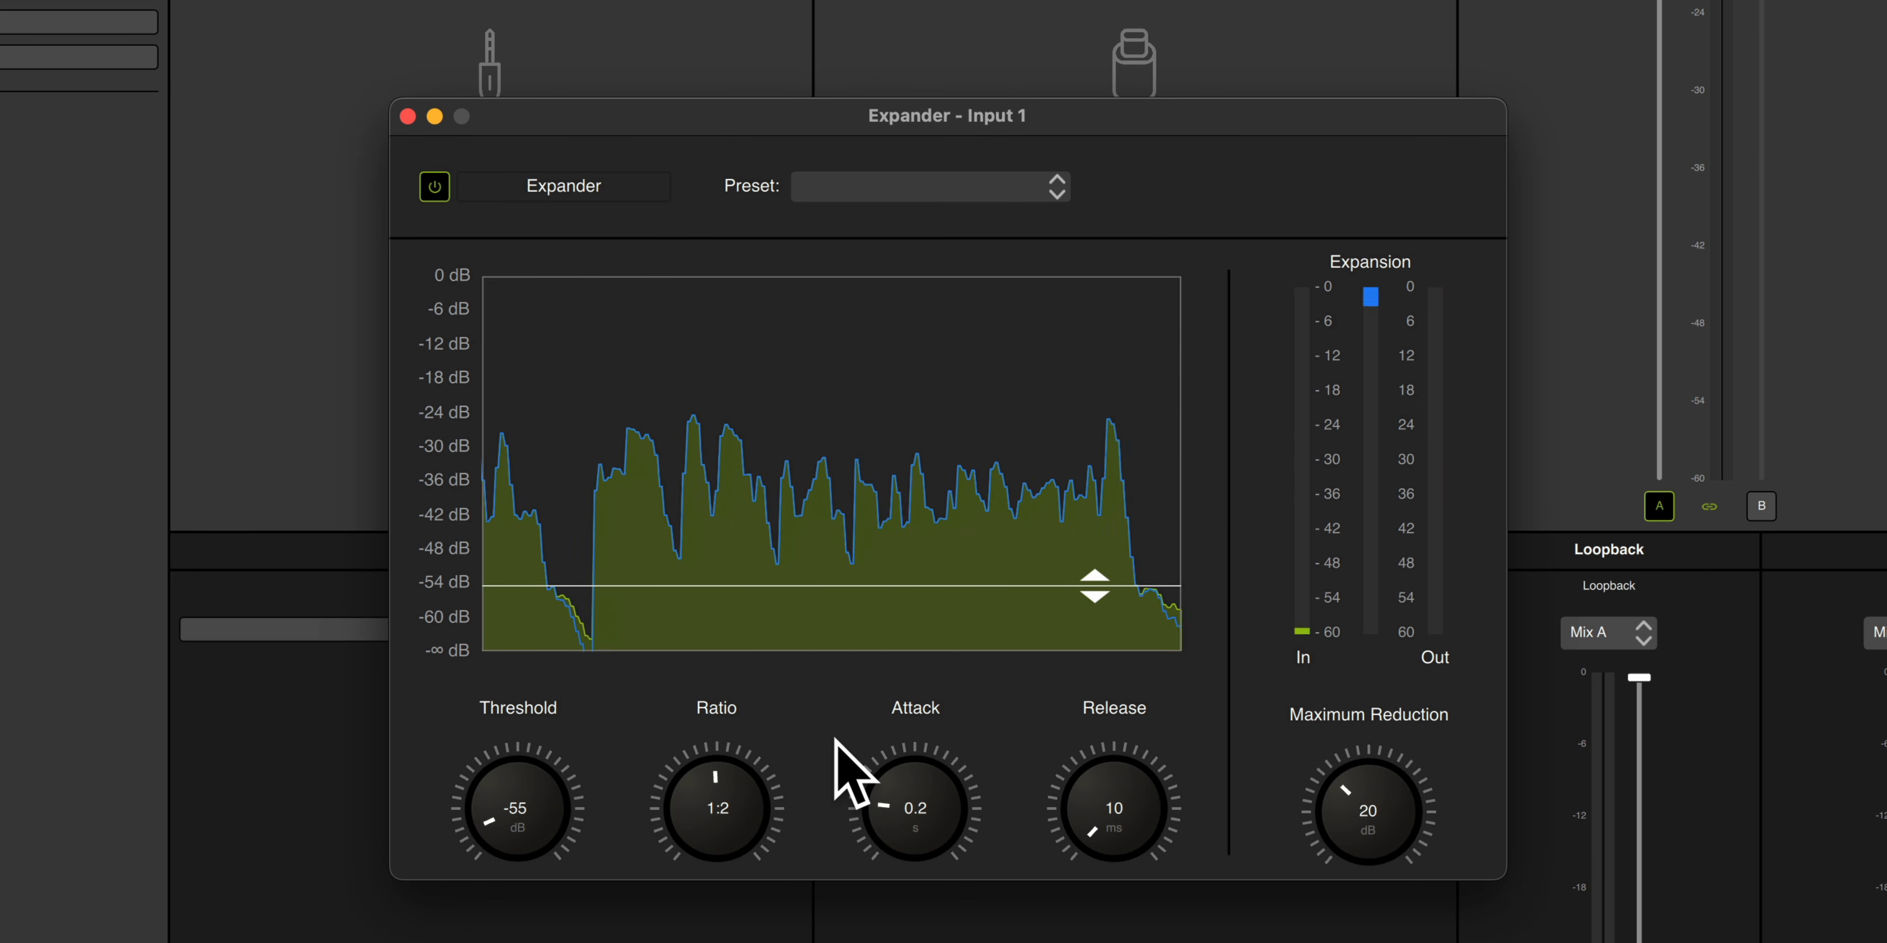
Try an extreme expander setting with infinite ratio, 60 dB maximum reduction and a -46 dB threshold
{"action": "left_click_drag", "start_coordinate": [733, 850], "coordinate": [716, 696]}
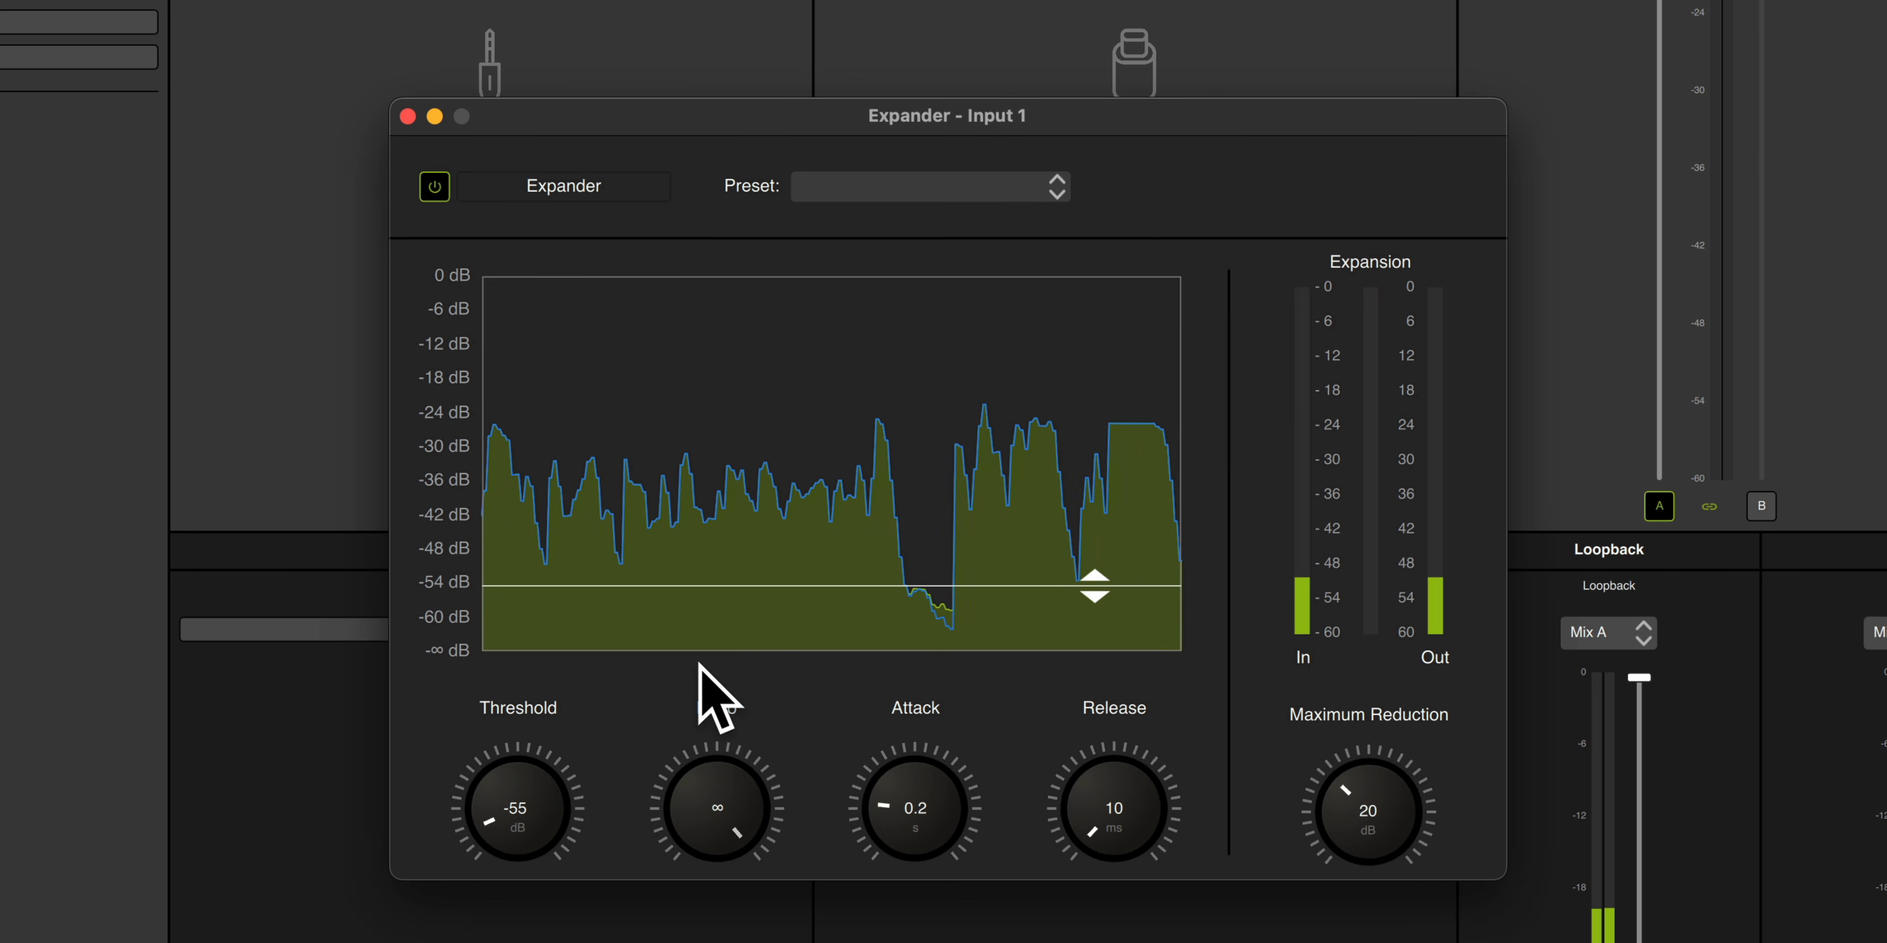
{"action": "left_click_drag", "start_coordinate": [1374, 817], "coordinate": [1373, 539]}
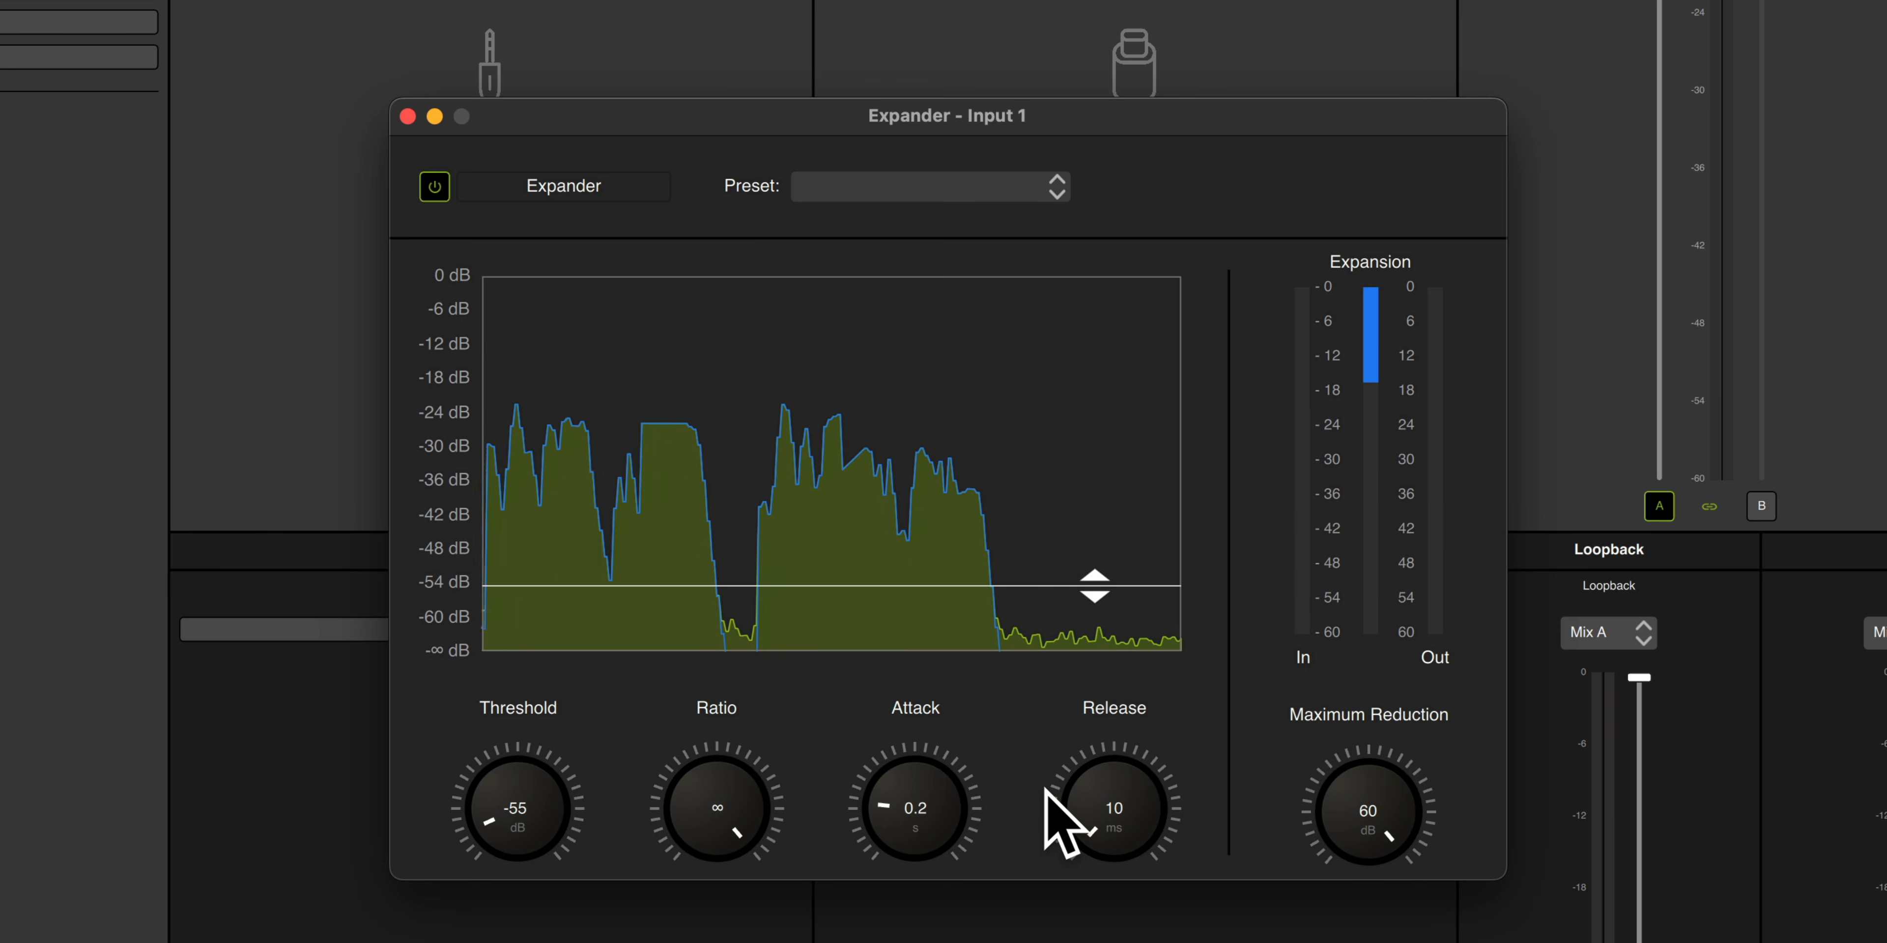
{"action": "left_click_drag", "start_coordinate": [1096, 593], "coordinate": [1105, 525]}
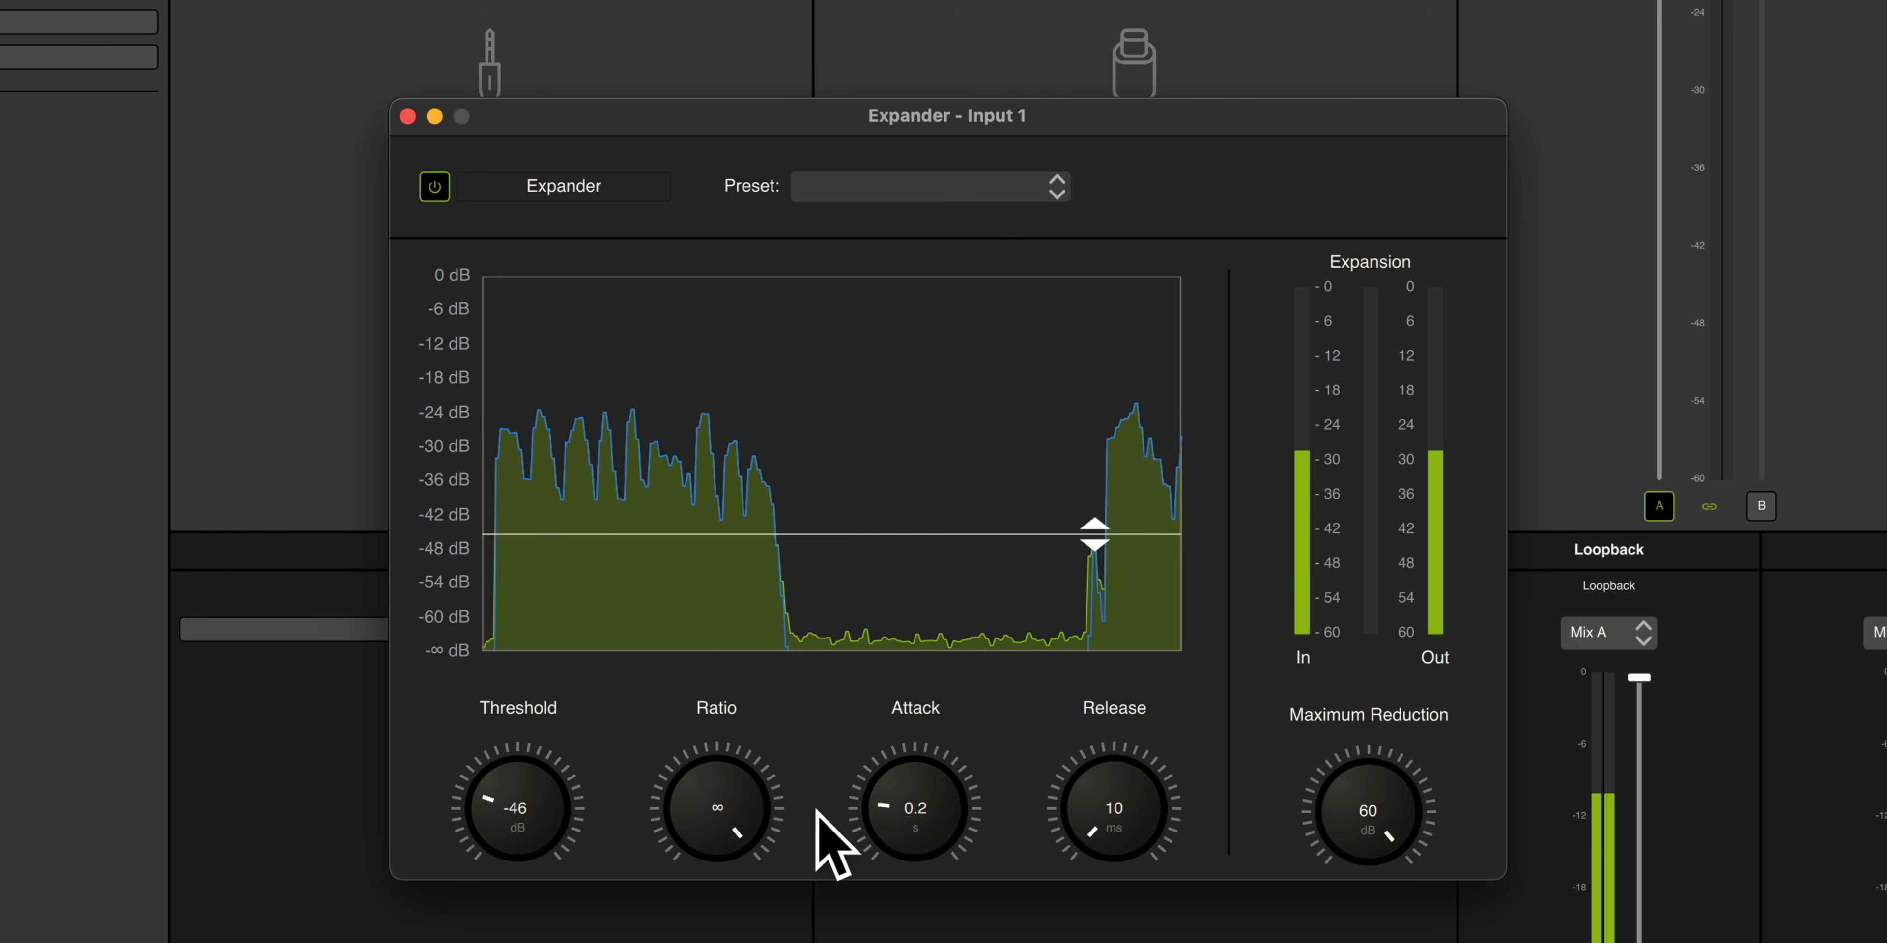
Set the expander's ratio to 1:2, maximum reduction to 12 dB and threshold to -53 dB
{"action": "left_click_drag", "start_coordinate": [701, 794], "coordinate": [692, 848]}
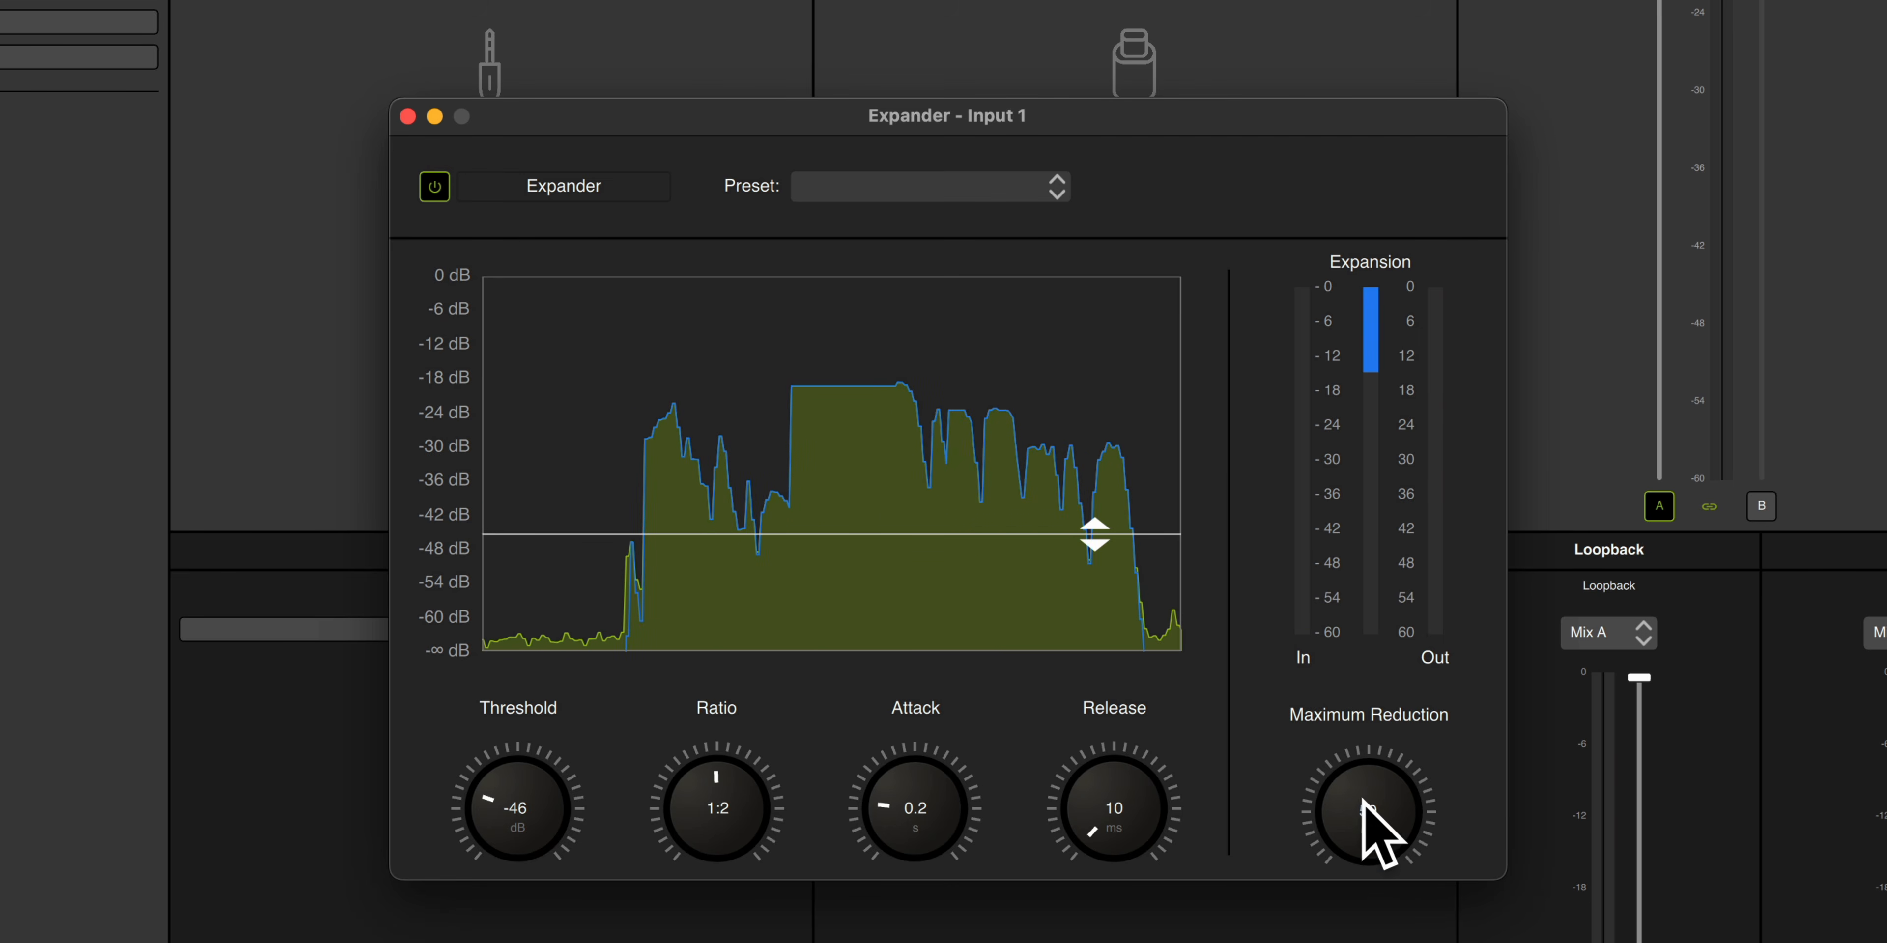
{"action": "left_click_drag", "start_coordinate": [1380, 920], "coordinate": [1387, 939]}
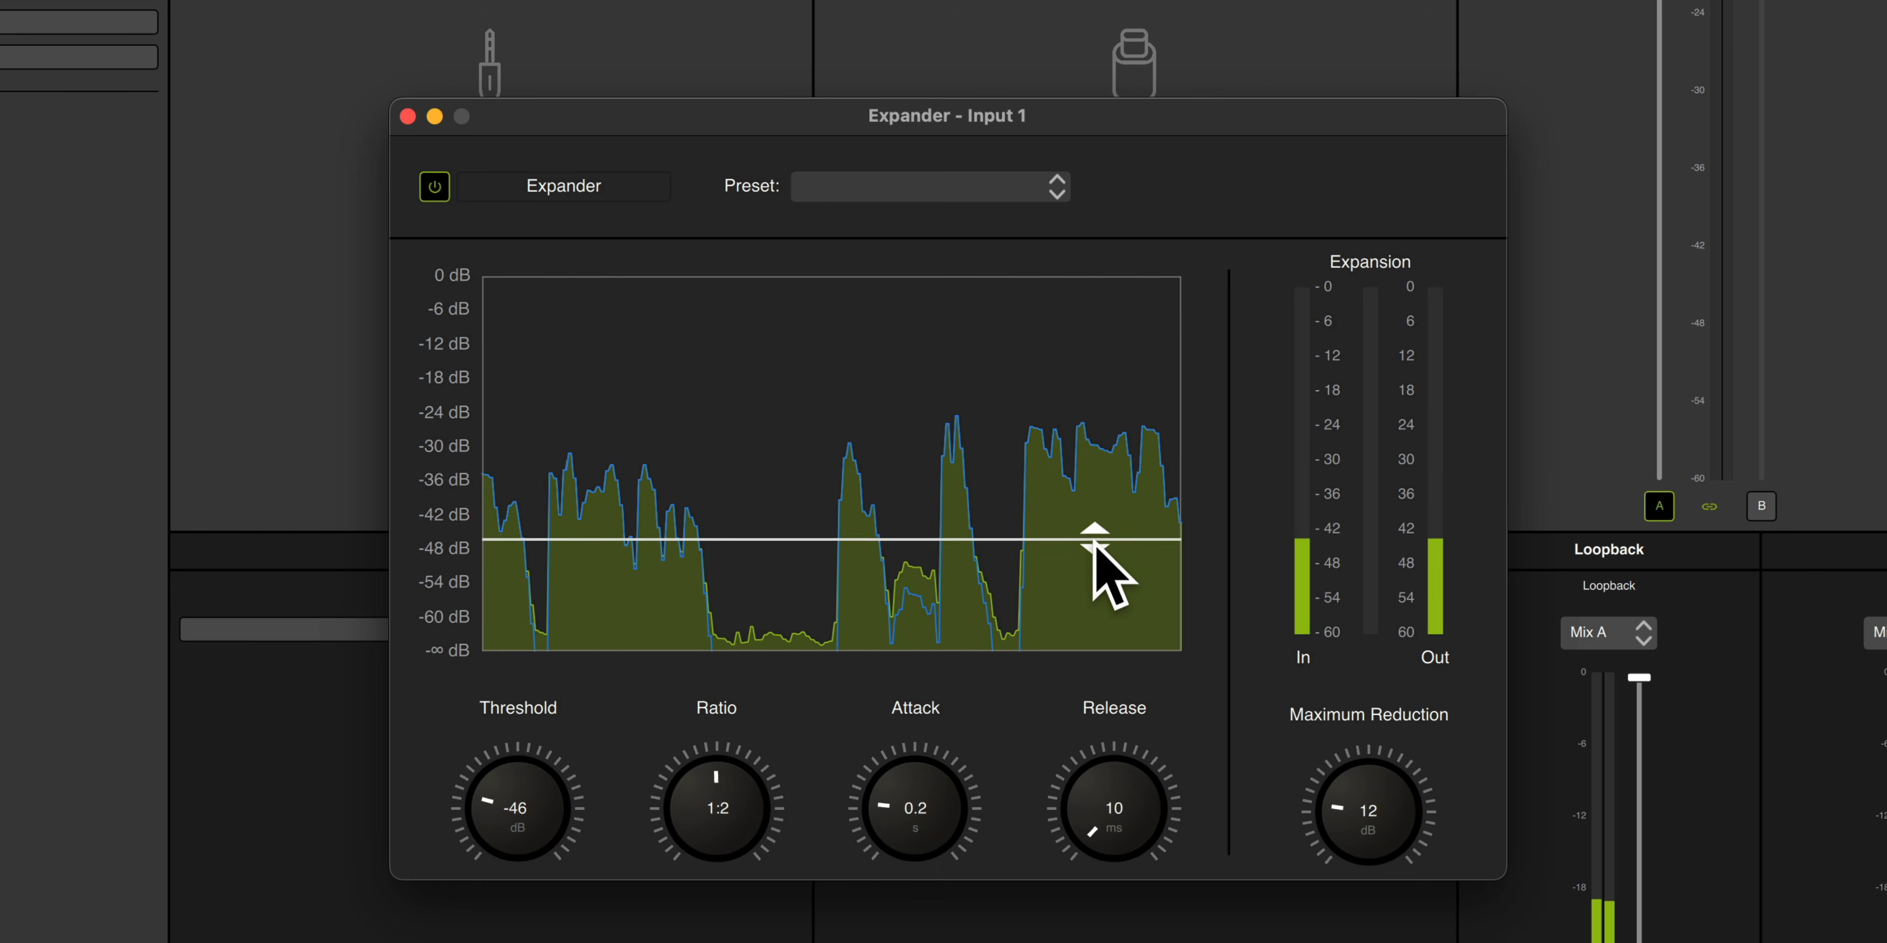
{"action": "left_click_drag", "start_coordinate": [1094, 566], "coordinate": [1097, 582]}
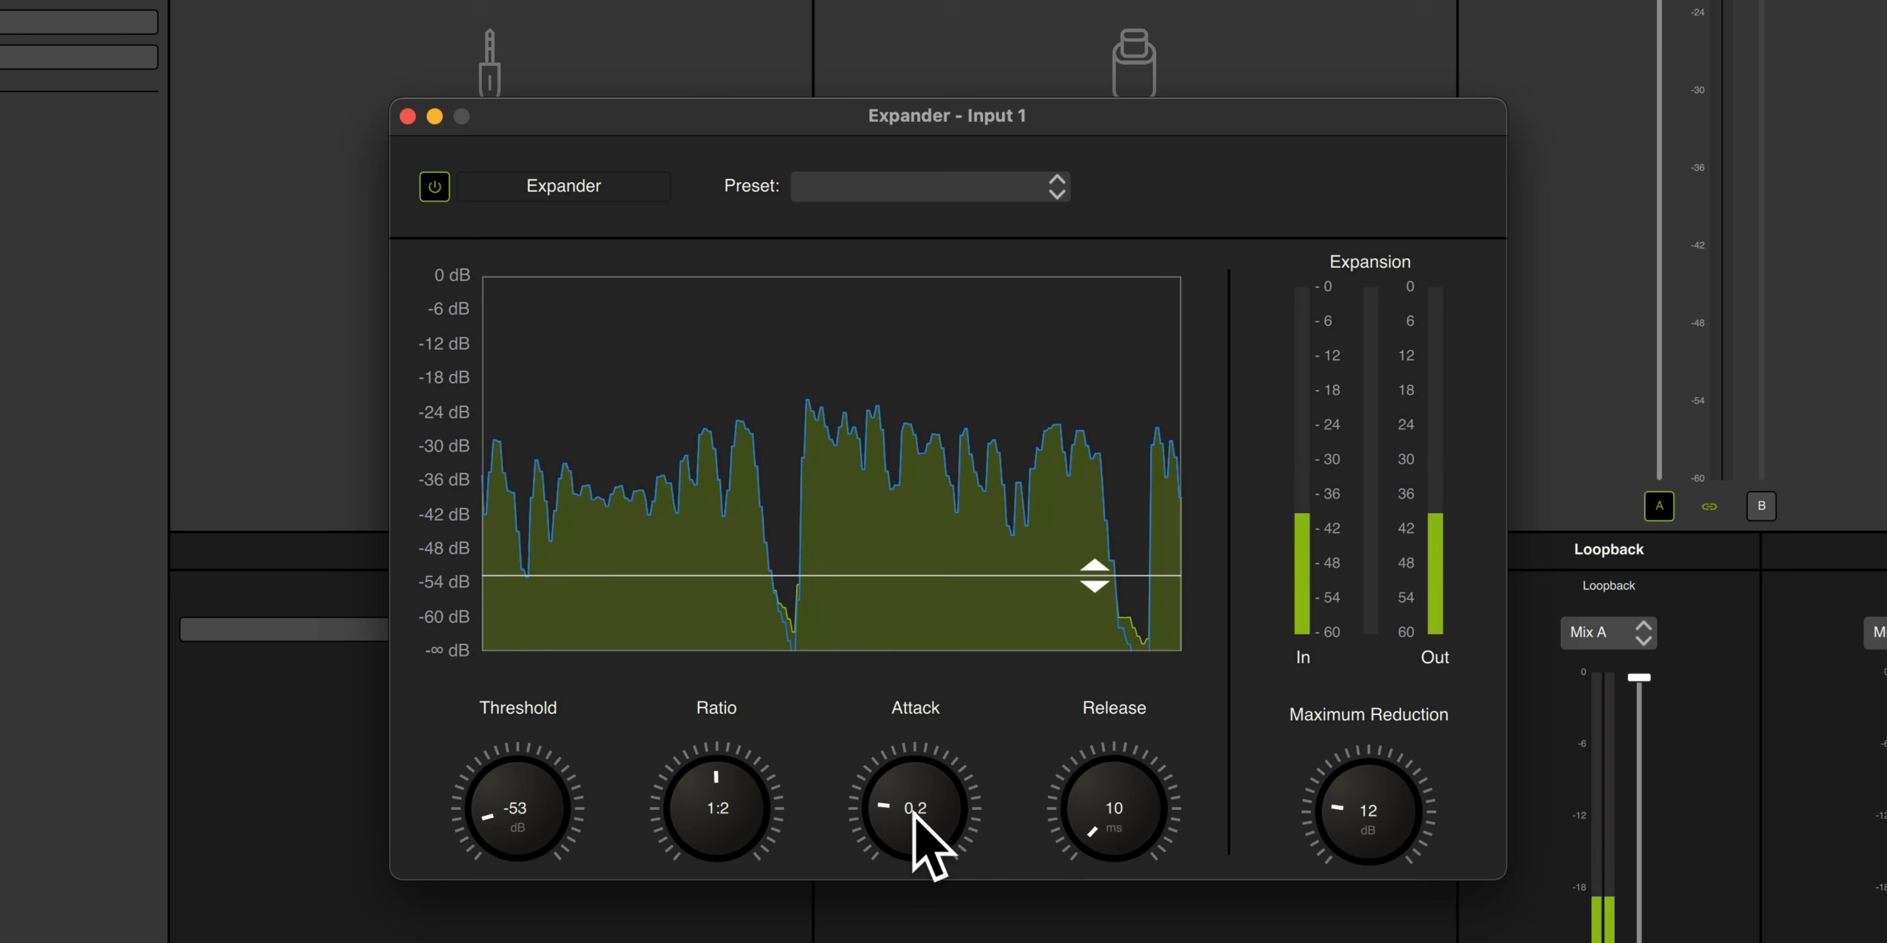
Try a 0.78 s attack and a 0.62 s release on the expander, and return them to 0.2 s and 10 ms
{"action": "left_click_drag", "start_coordinate": [914, 812], "coordinate": [943, 700]}
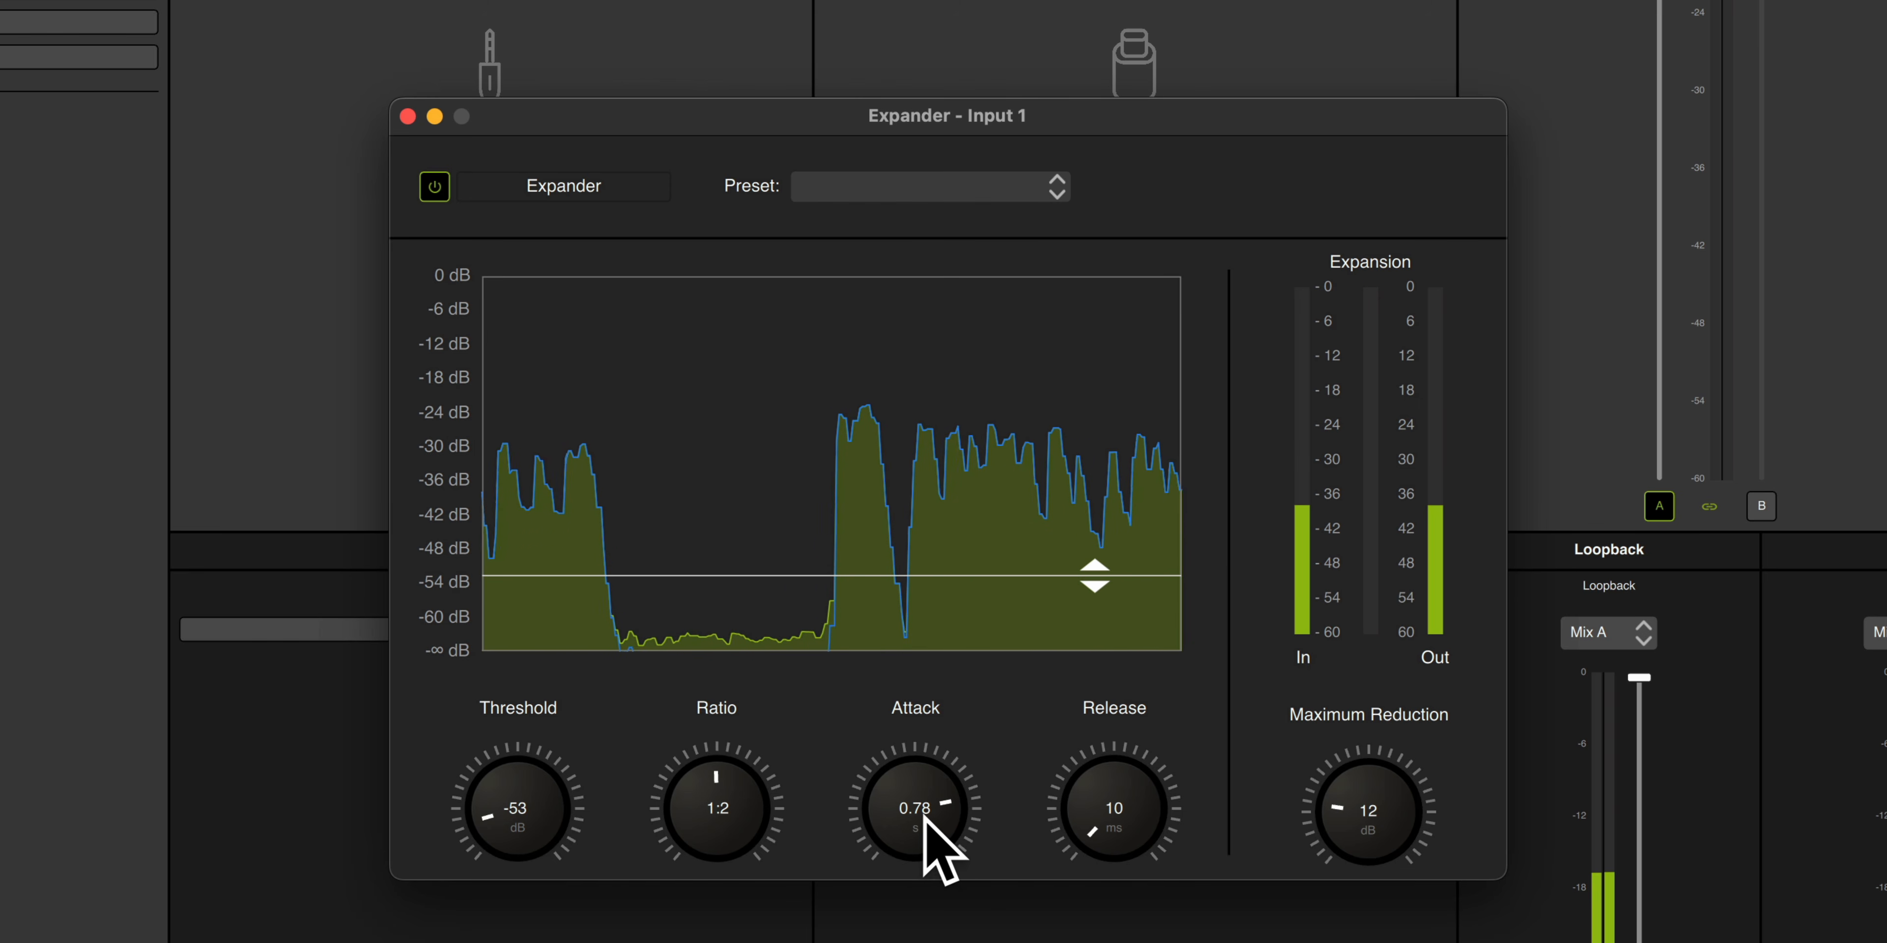
{"action": "left_click_drag", "start_coordinate": [912, 802], "coordinate": [931, 922]}
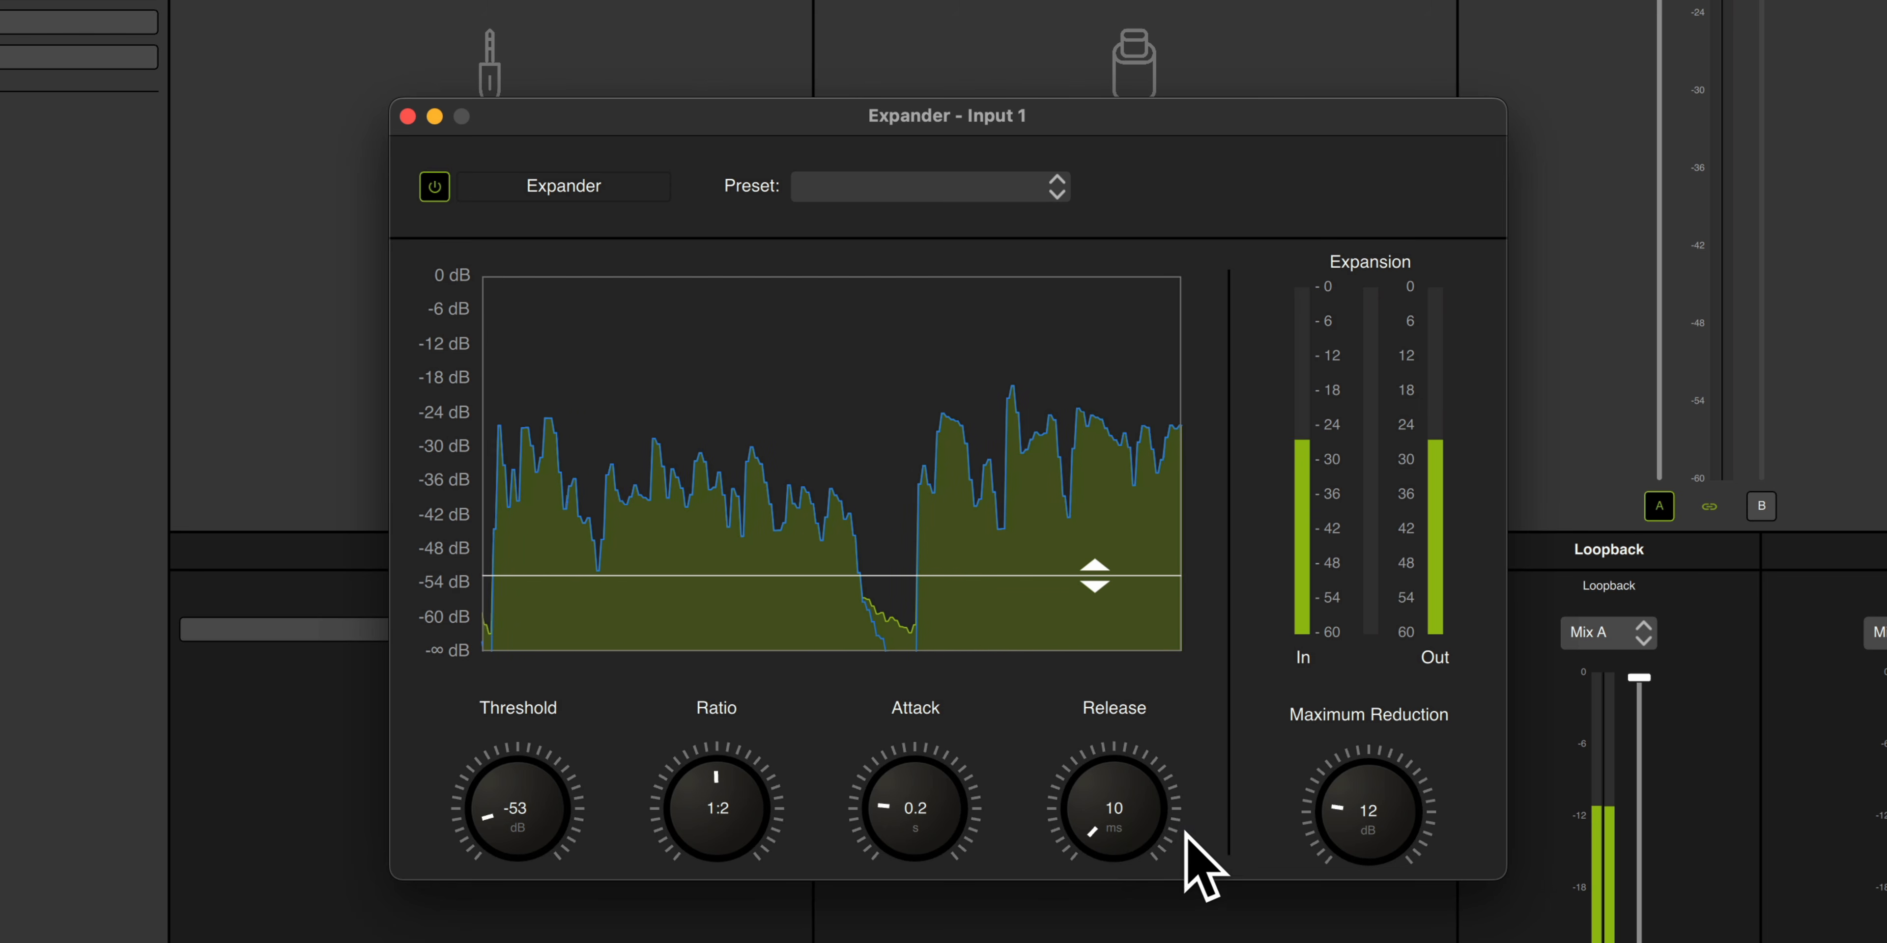
{"action": "left_click_drag", "start_coordinate": [1098, 827], "coordinate": [1100, 779]}
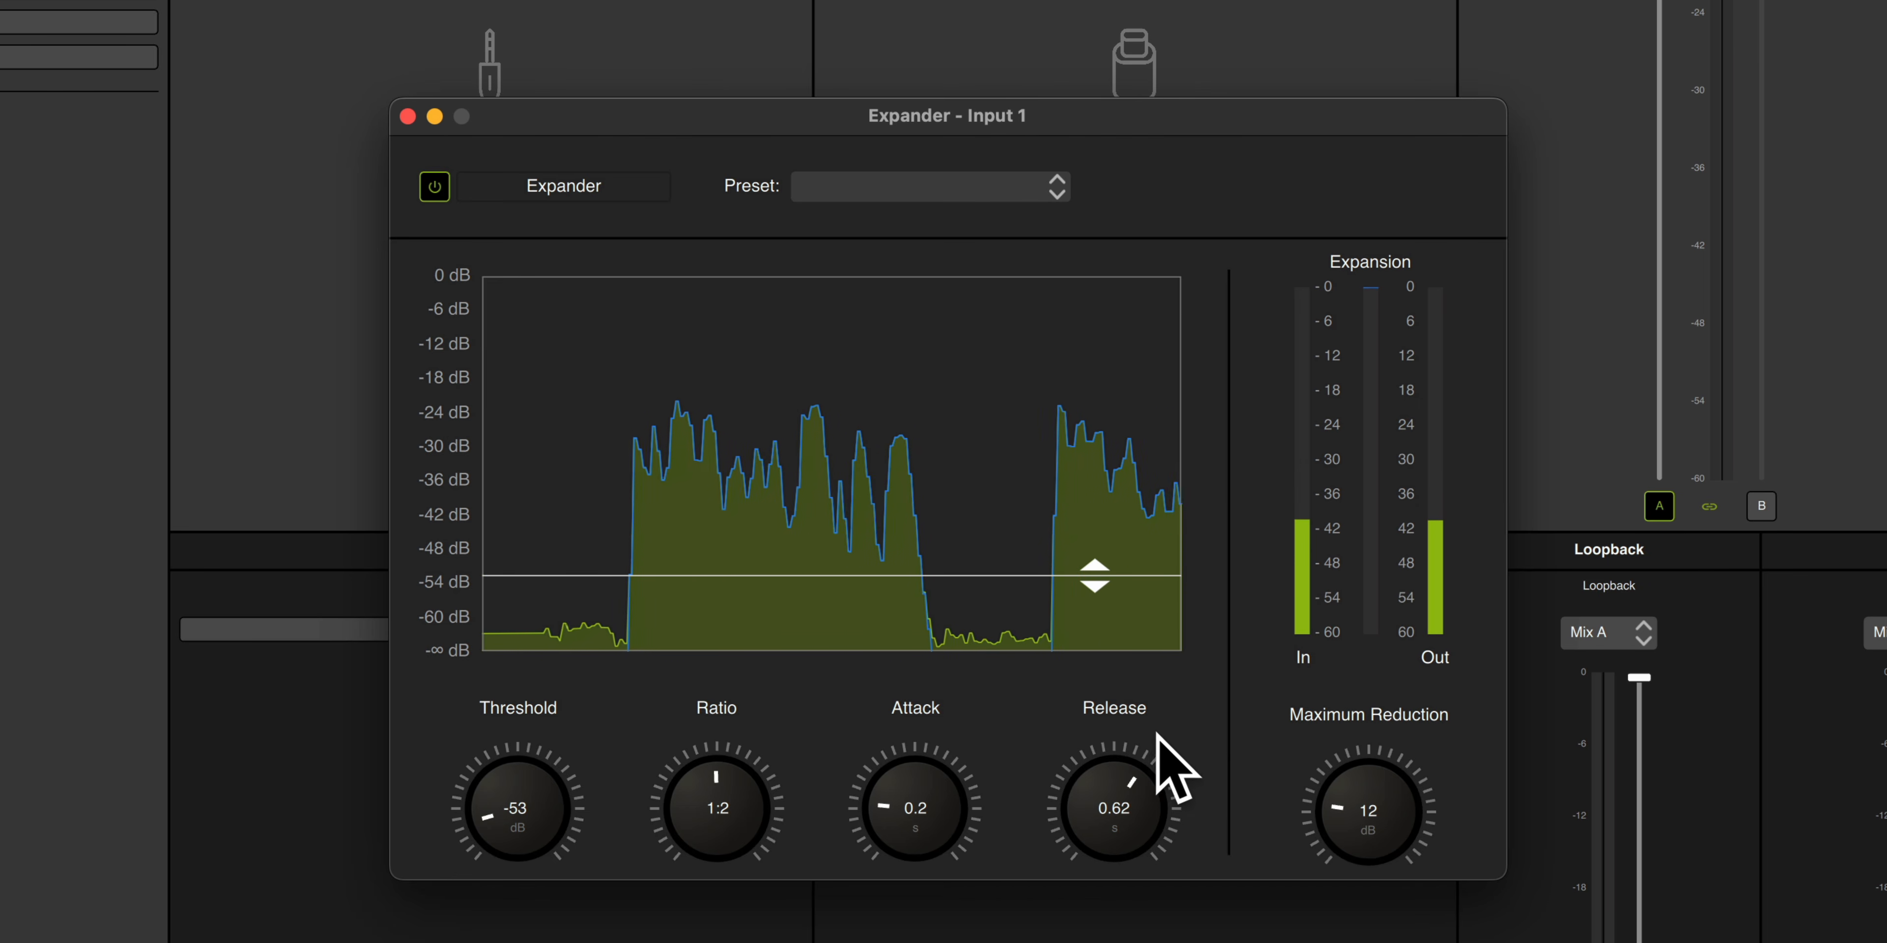
{"action": "left_click_drag", "start_coordinate": [1159, 762], "coordinate": [1136, 913]}
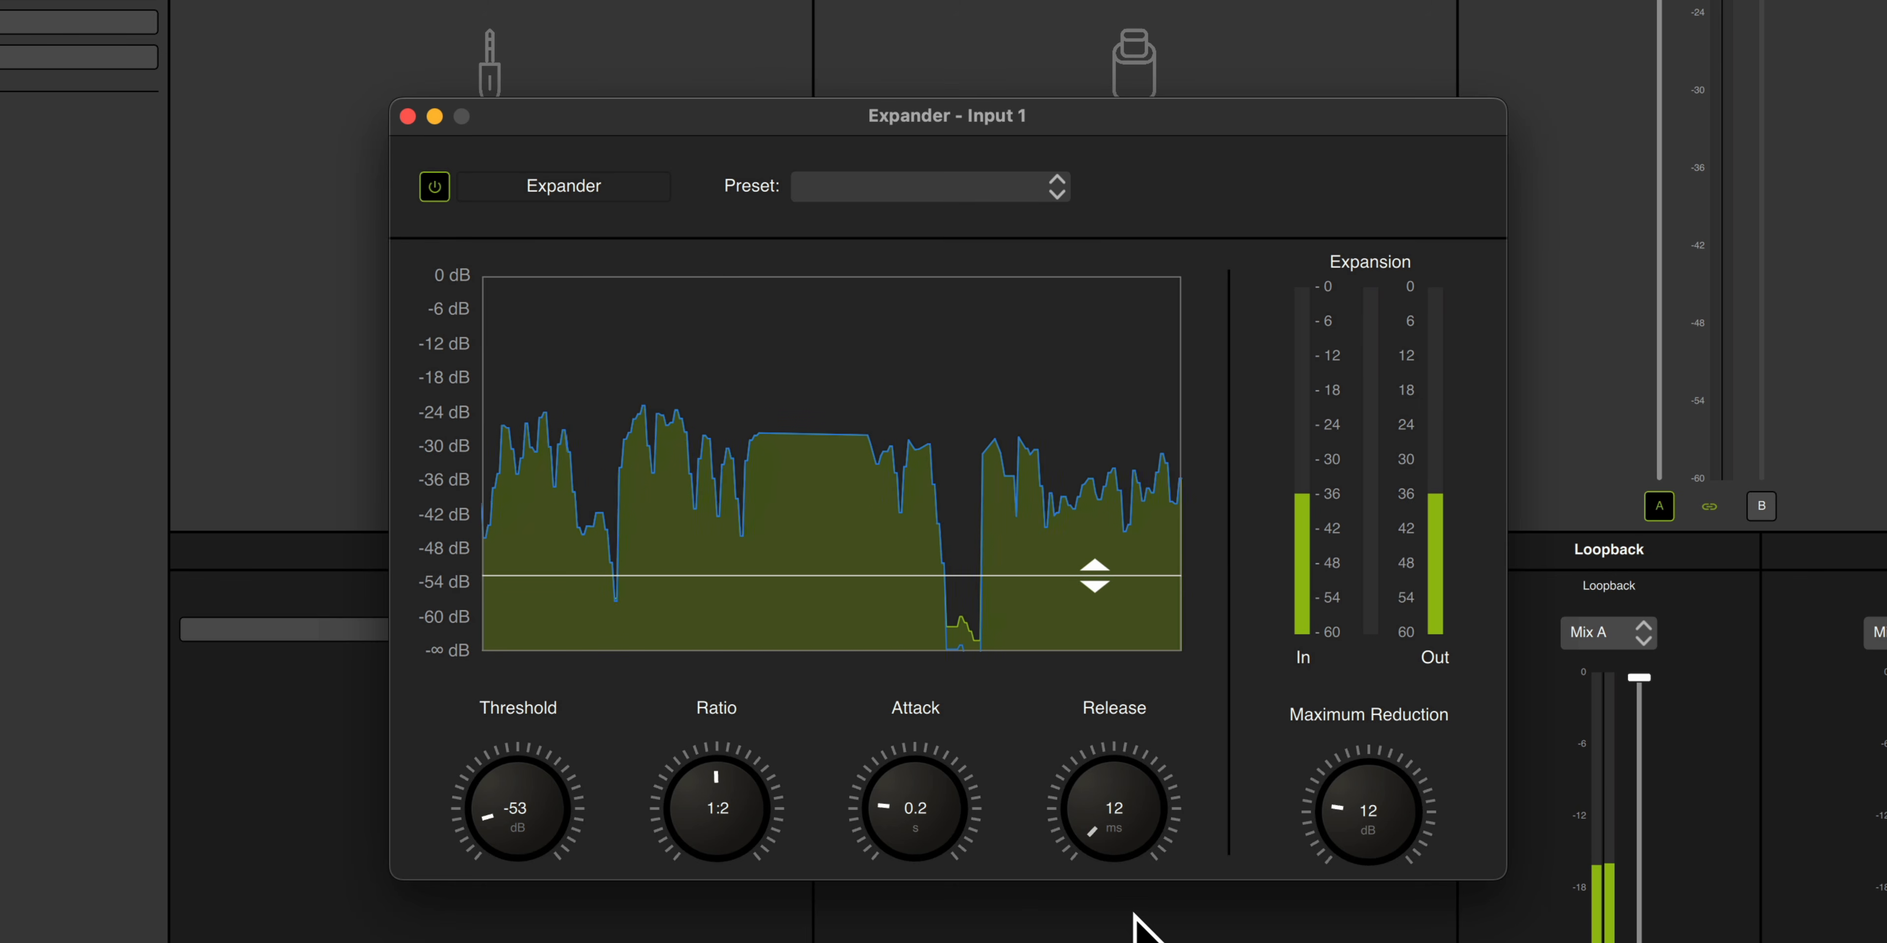
{"action": "left_click_drag", "start_coordinate": [1133, 914], "coordinate": [1129, 918]}
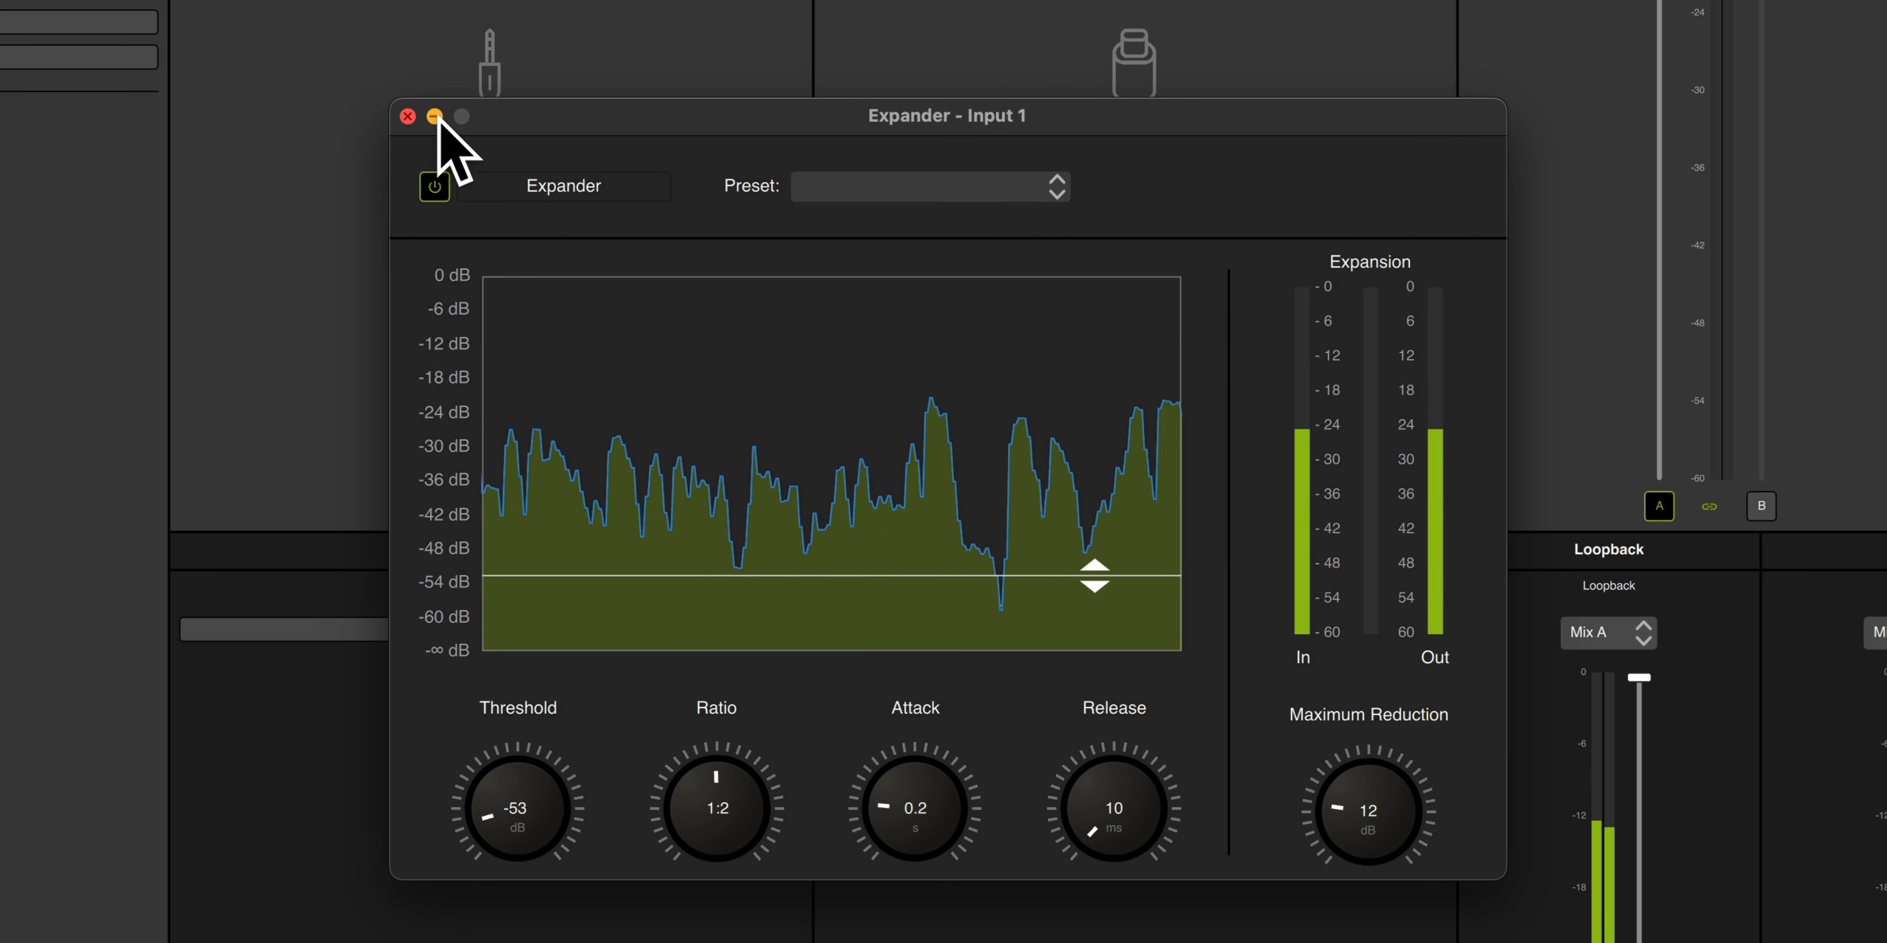
Minimize the Expander window and open the Compressor for Input 1
{"action": "left_click", "coordinate": [435, 116]}
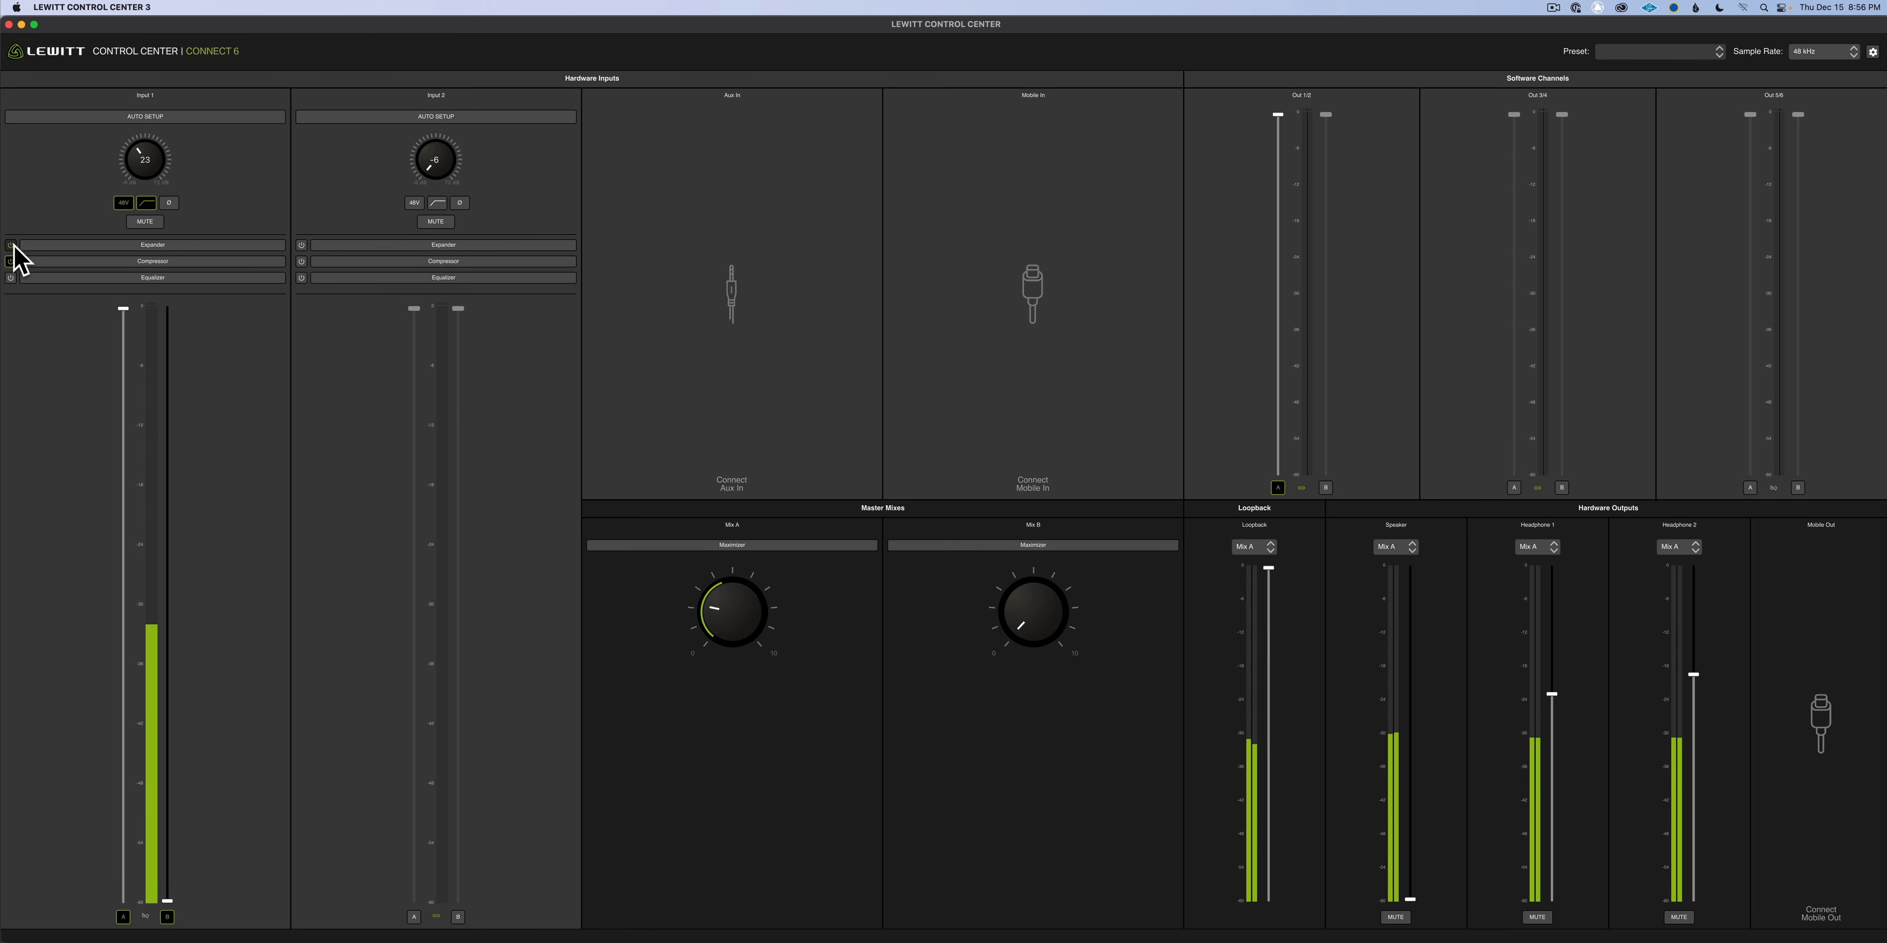
{"action": "left_click", "coordinate": [126, 261]}
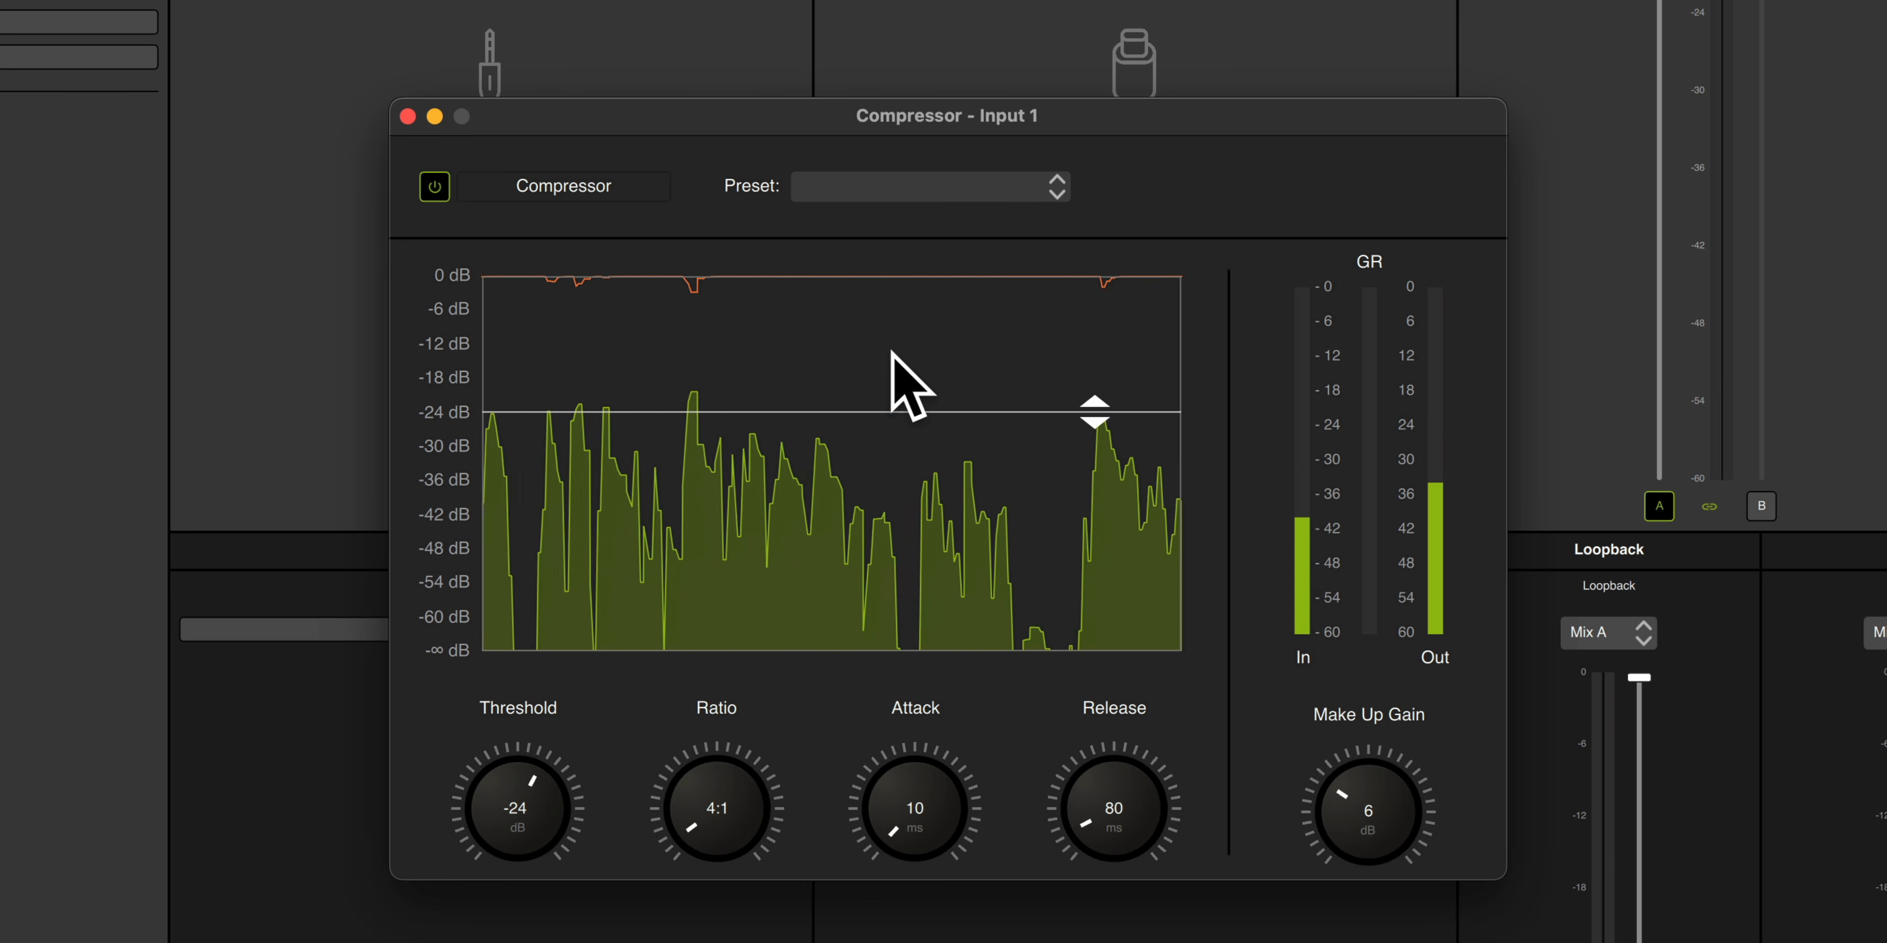
Try a 51:1 compressor ratio while lowering the threshold to about -34 dB and raising it back to -24 dB
{"action": "left_click_drag", "start_coordinate": [693, 829], "coordinate": [725, 693]}
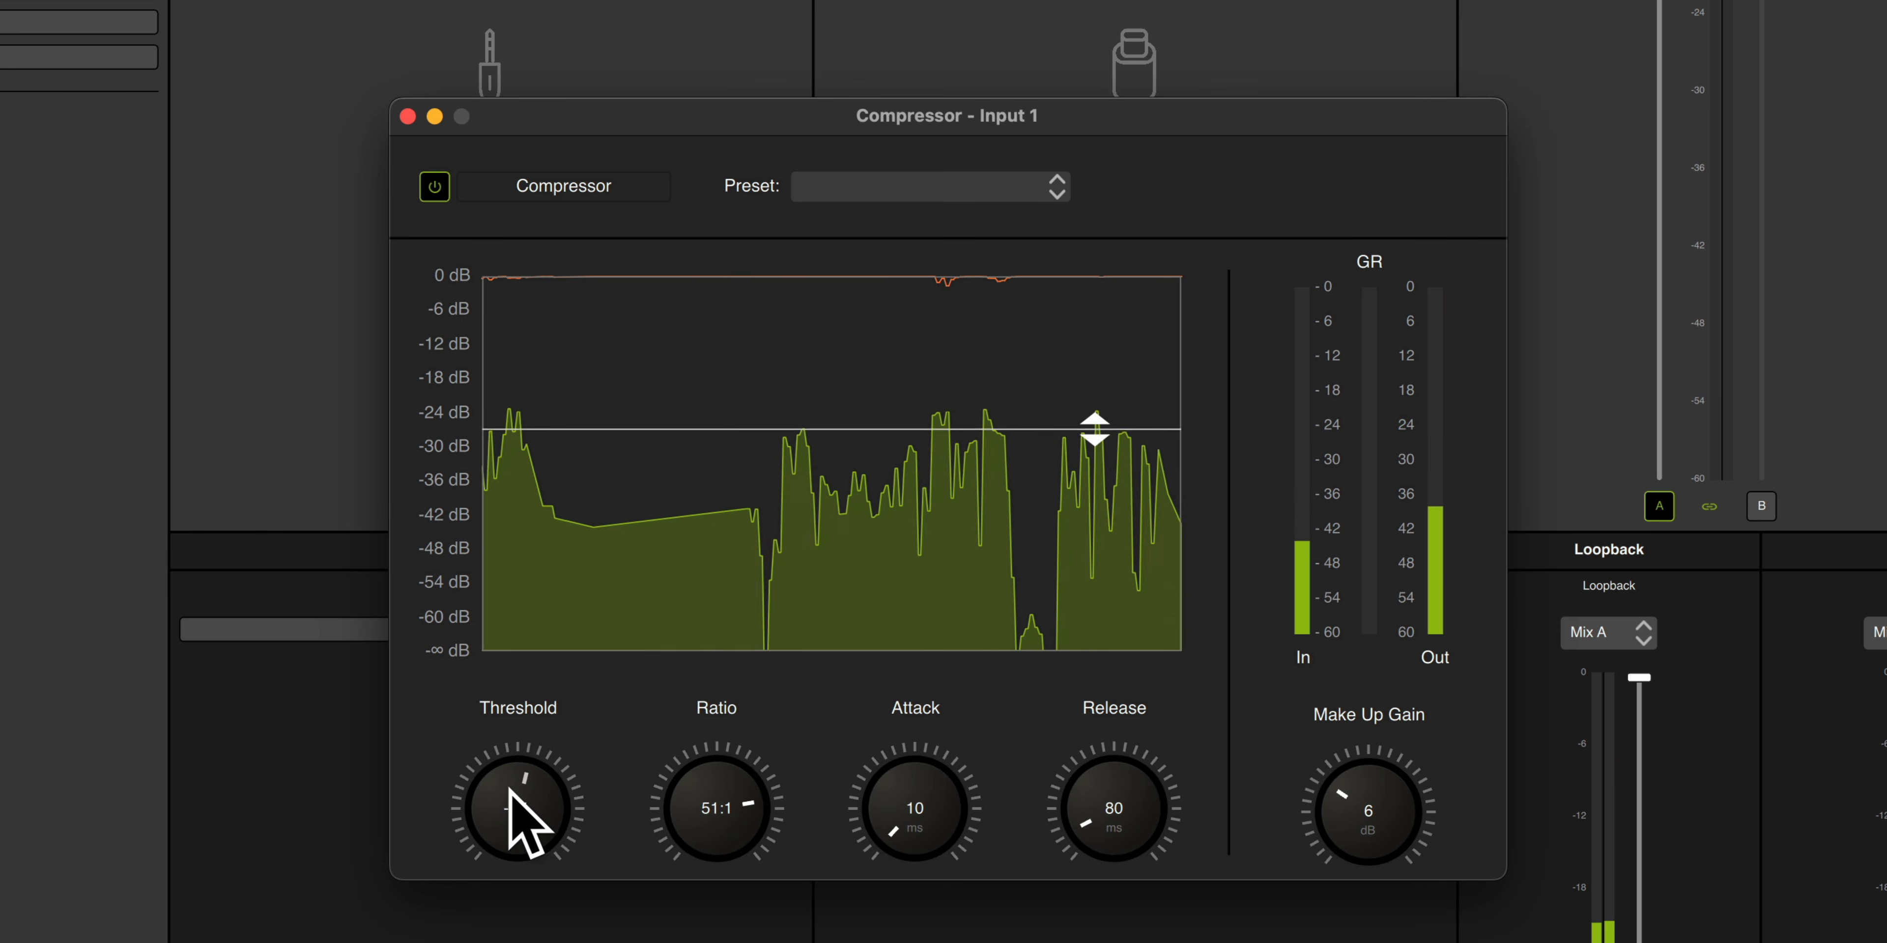
{"action": "left_click_drag", "start_coordinate": [511, 796], "coordinate": [512, 812]}
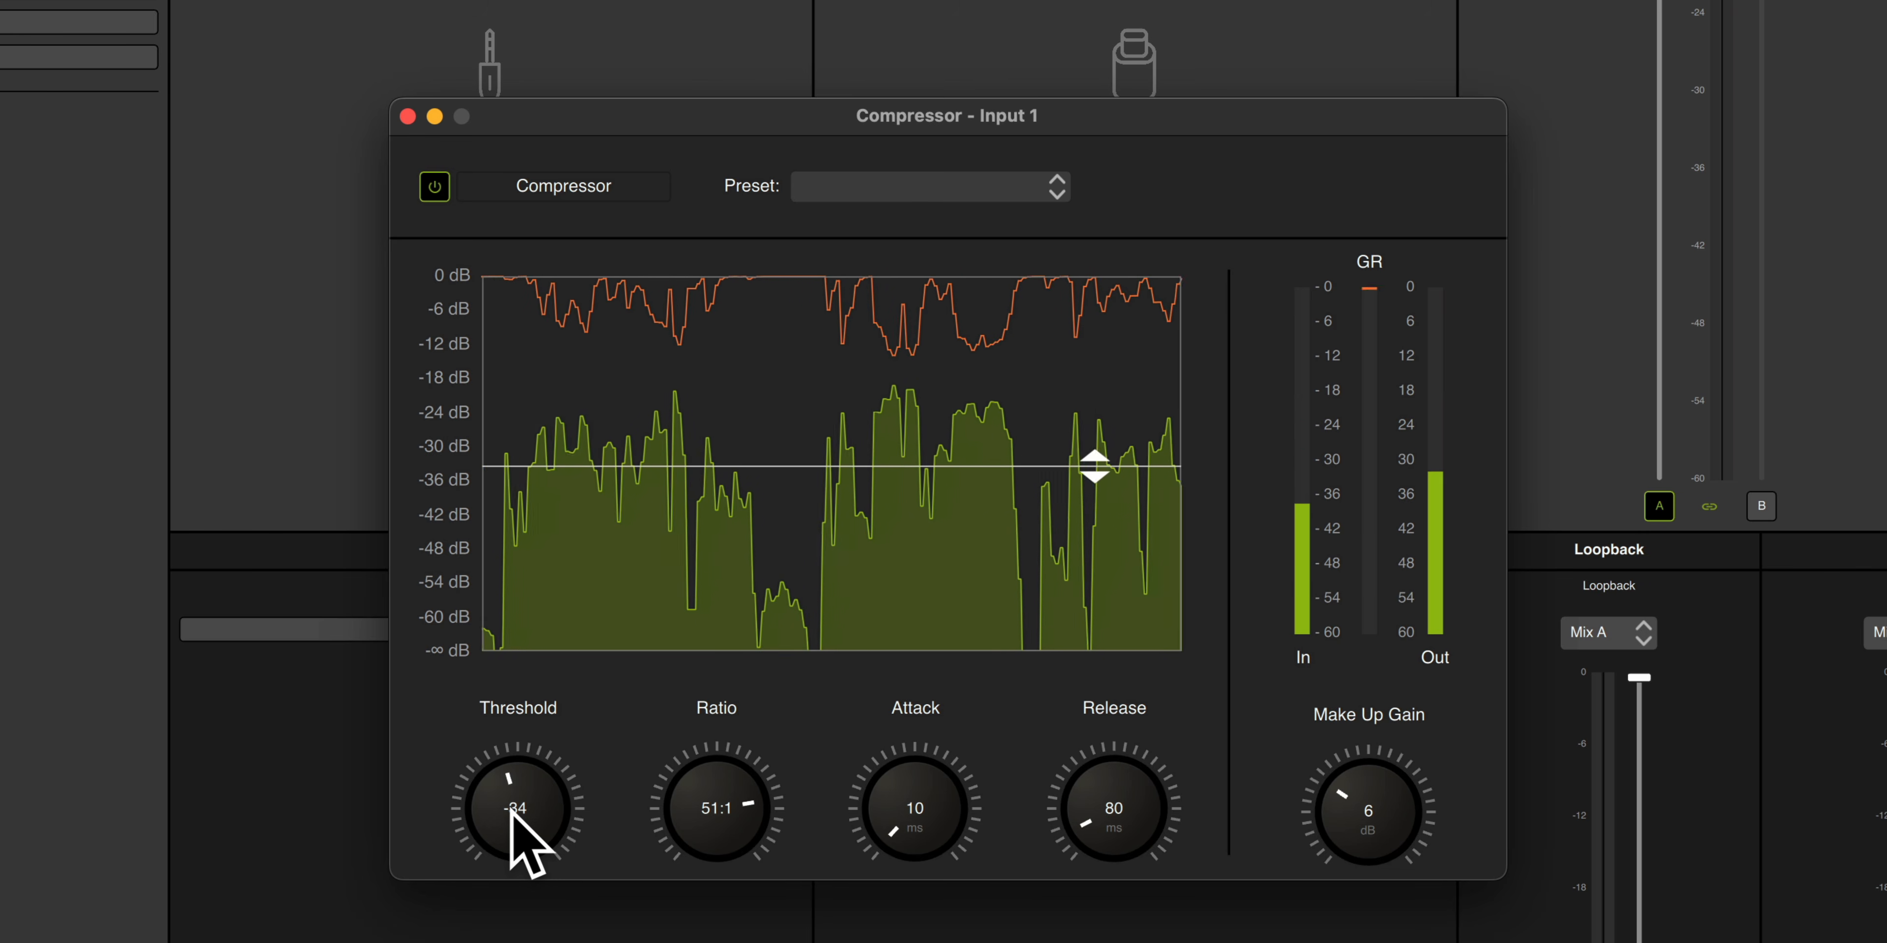
{"action": "left_click_drag", "start_coordinate": [501, 819], "coordinate": [494, 793]}
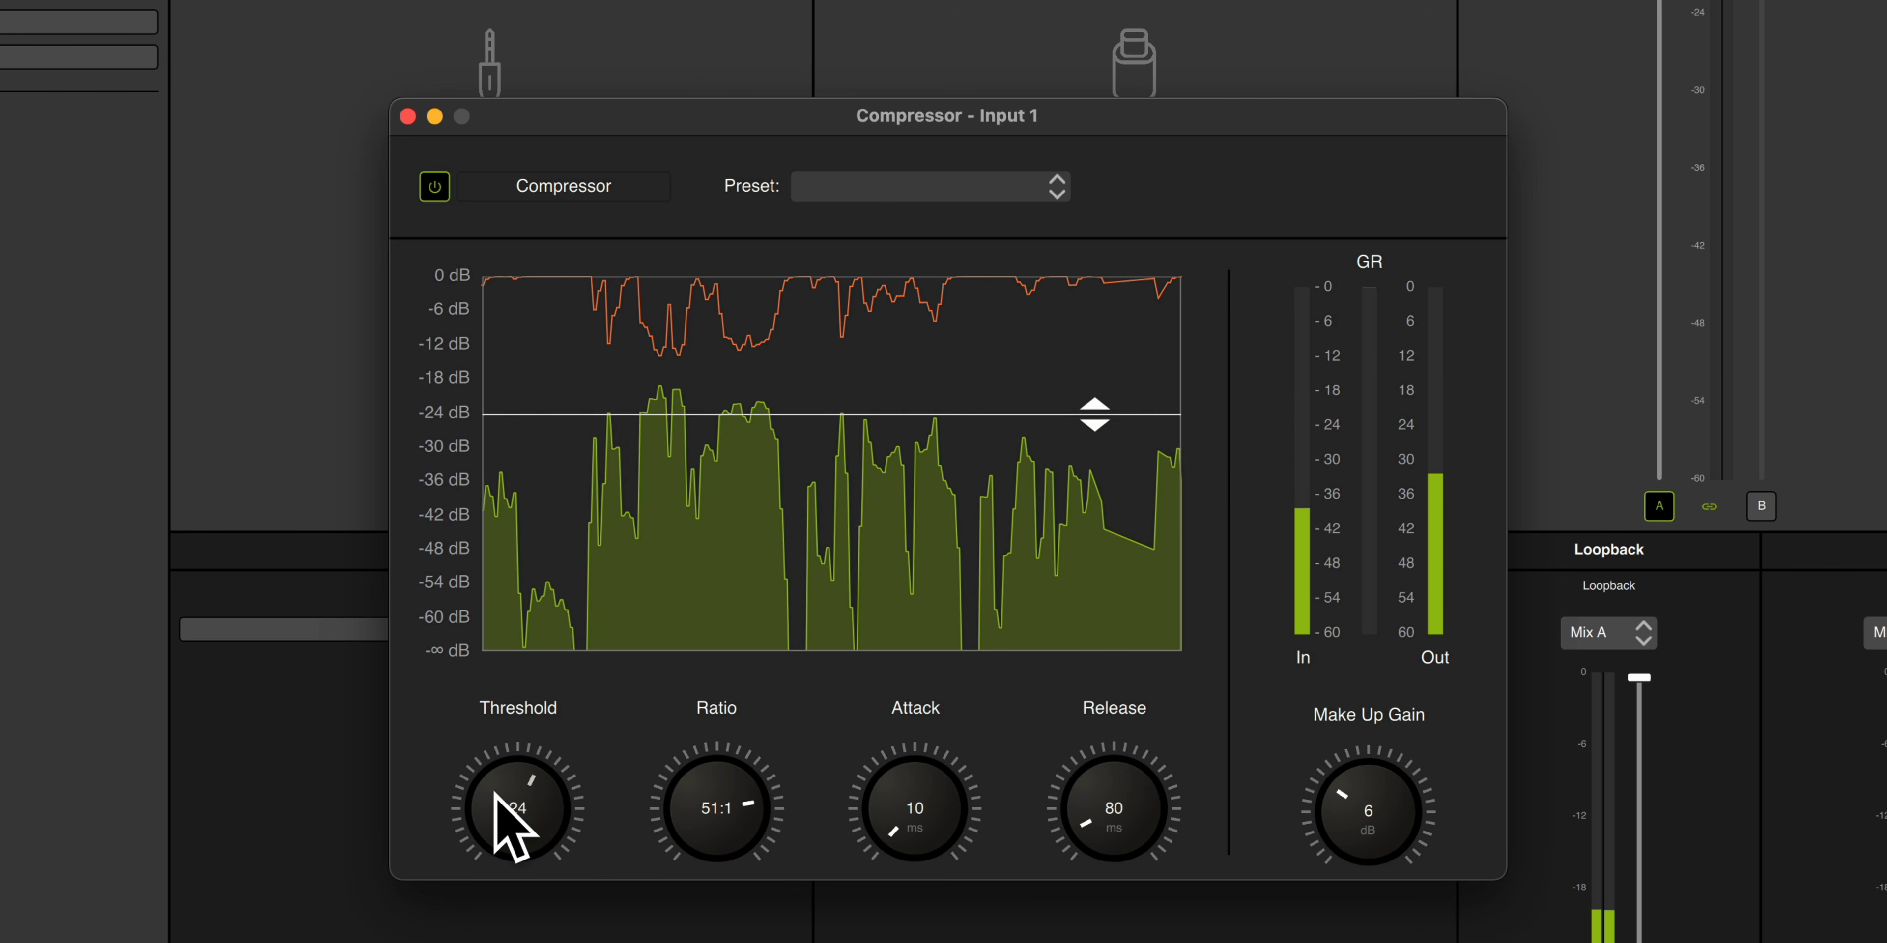
Set the compressor's ratio to 4:1 and its threshold to -28 dB
{"action": "left_click_drag", "start_coordinate": [714, 799], "coordinate": [726, 920]}
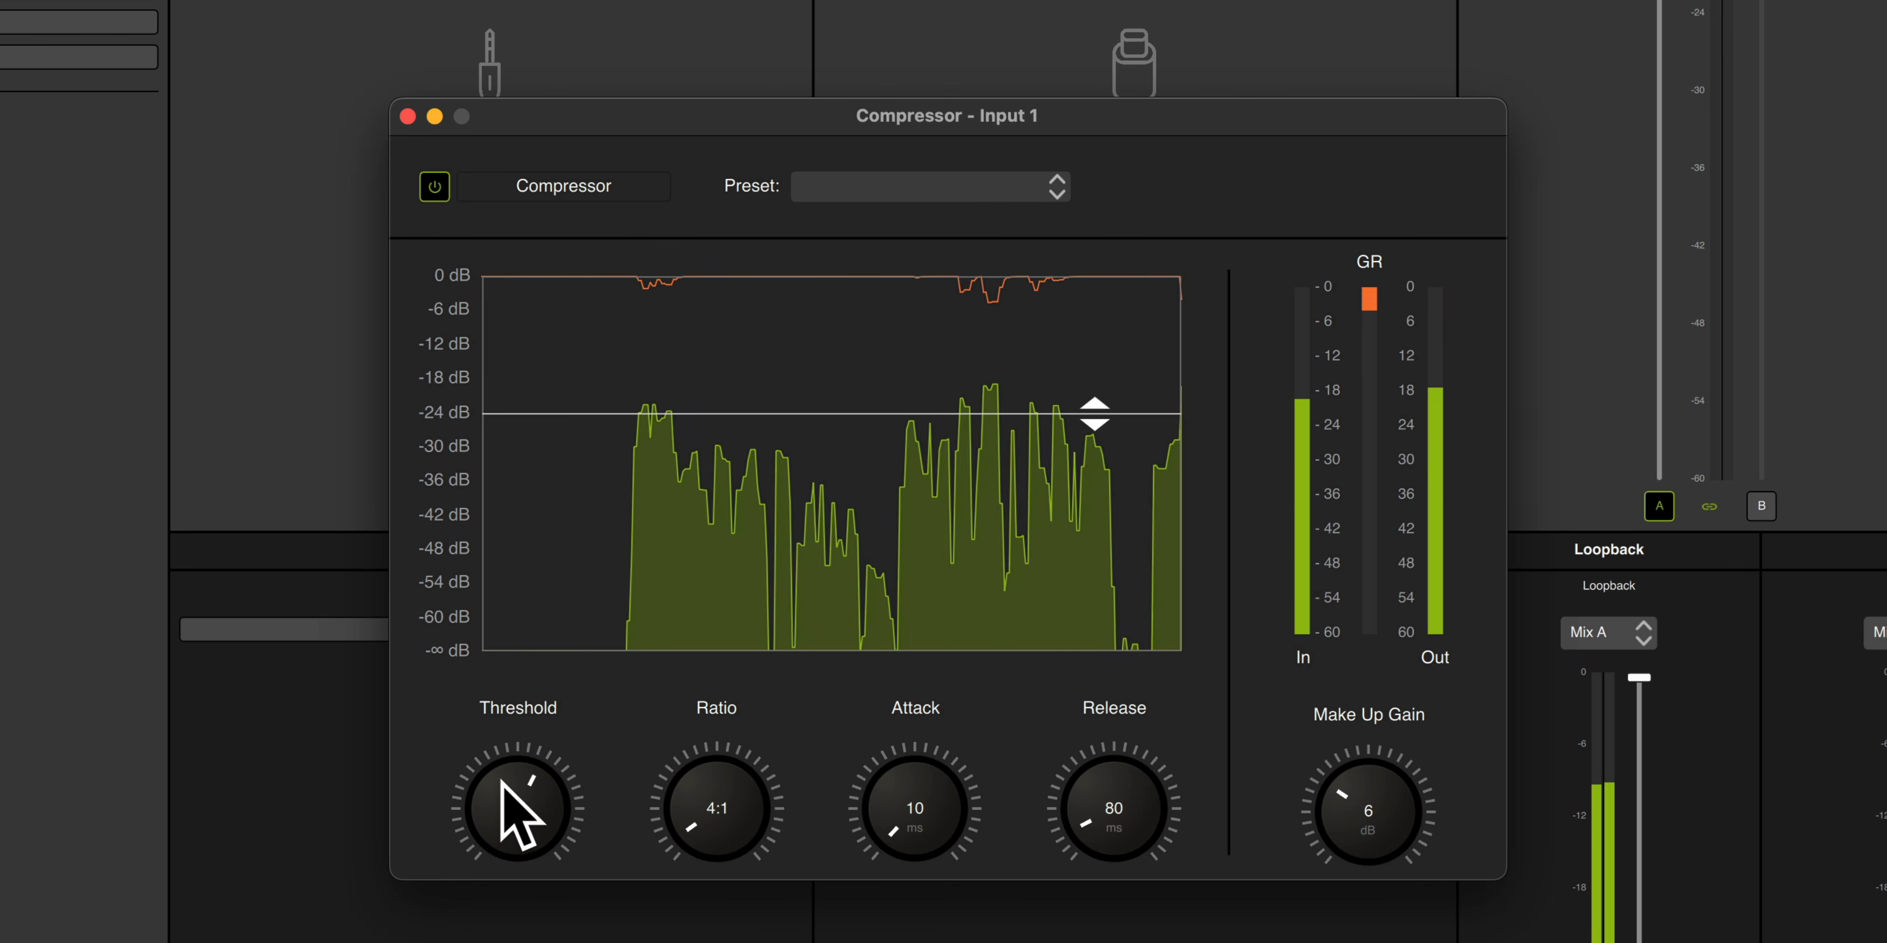
{"action": "left_click_drag", "start_coordinate": [497, 779], "coordinate": [500, 794]}
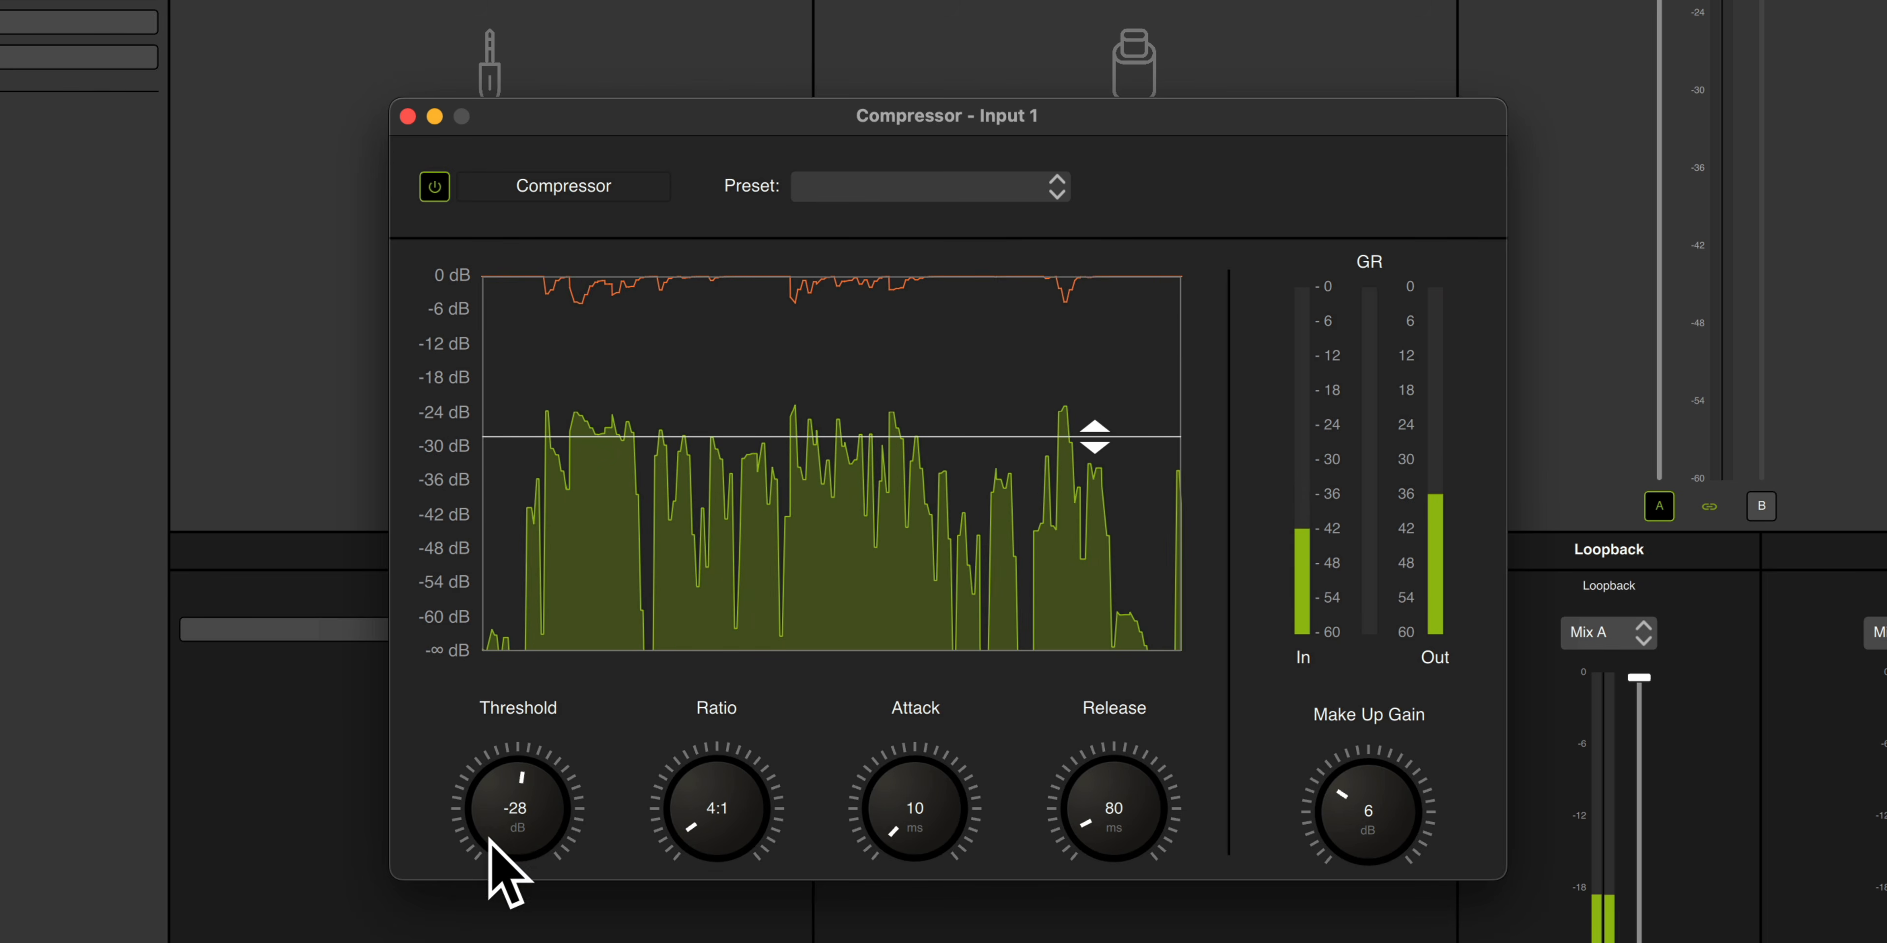
Set the compressor's threshold to -24 dB and, after trying a longer release, set the release to 0.2 s
{"action": "left_click_drag", "start_coordinate": [505, 801], "coordinate": [504, 812]}
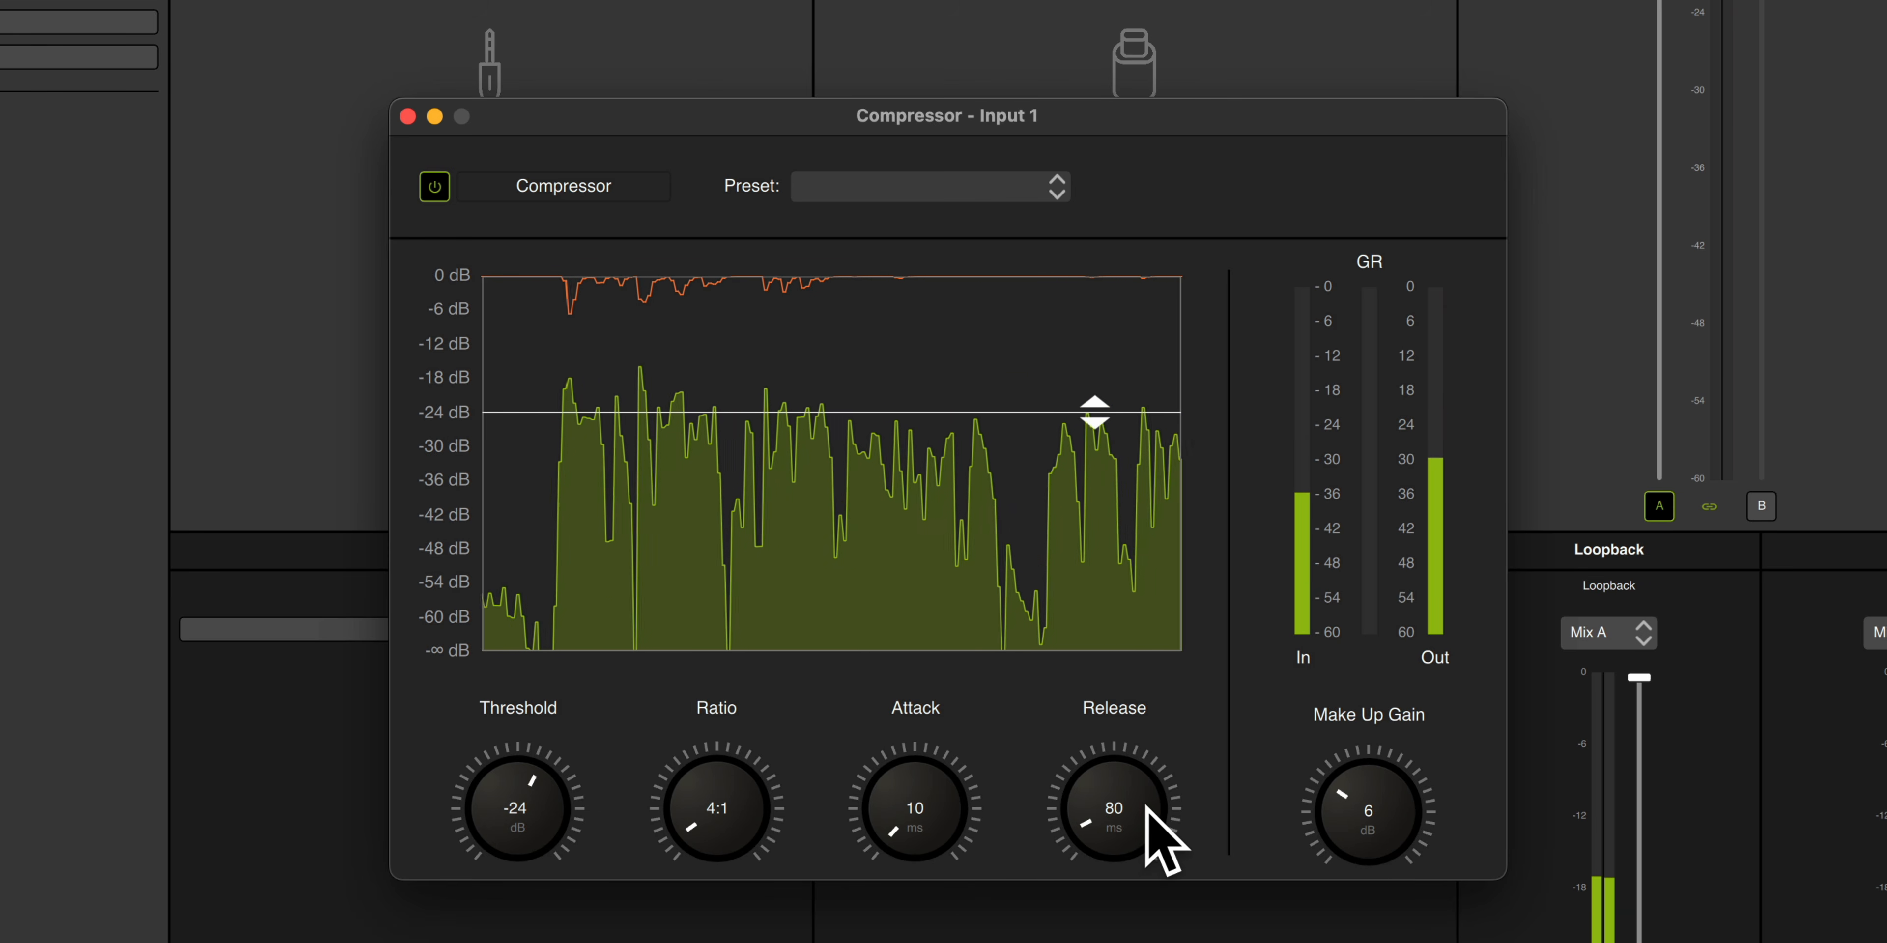
{"action": "left_click_drag", "start_coordinate": [1135, 811], "coordinate": [1137, 725]}
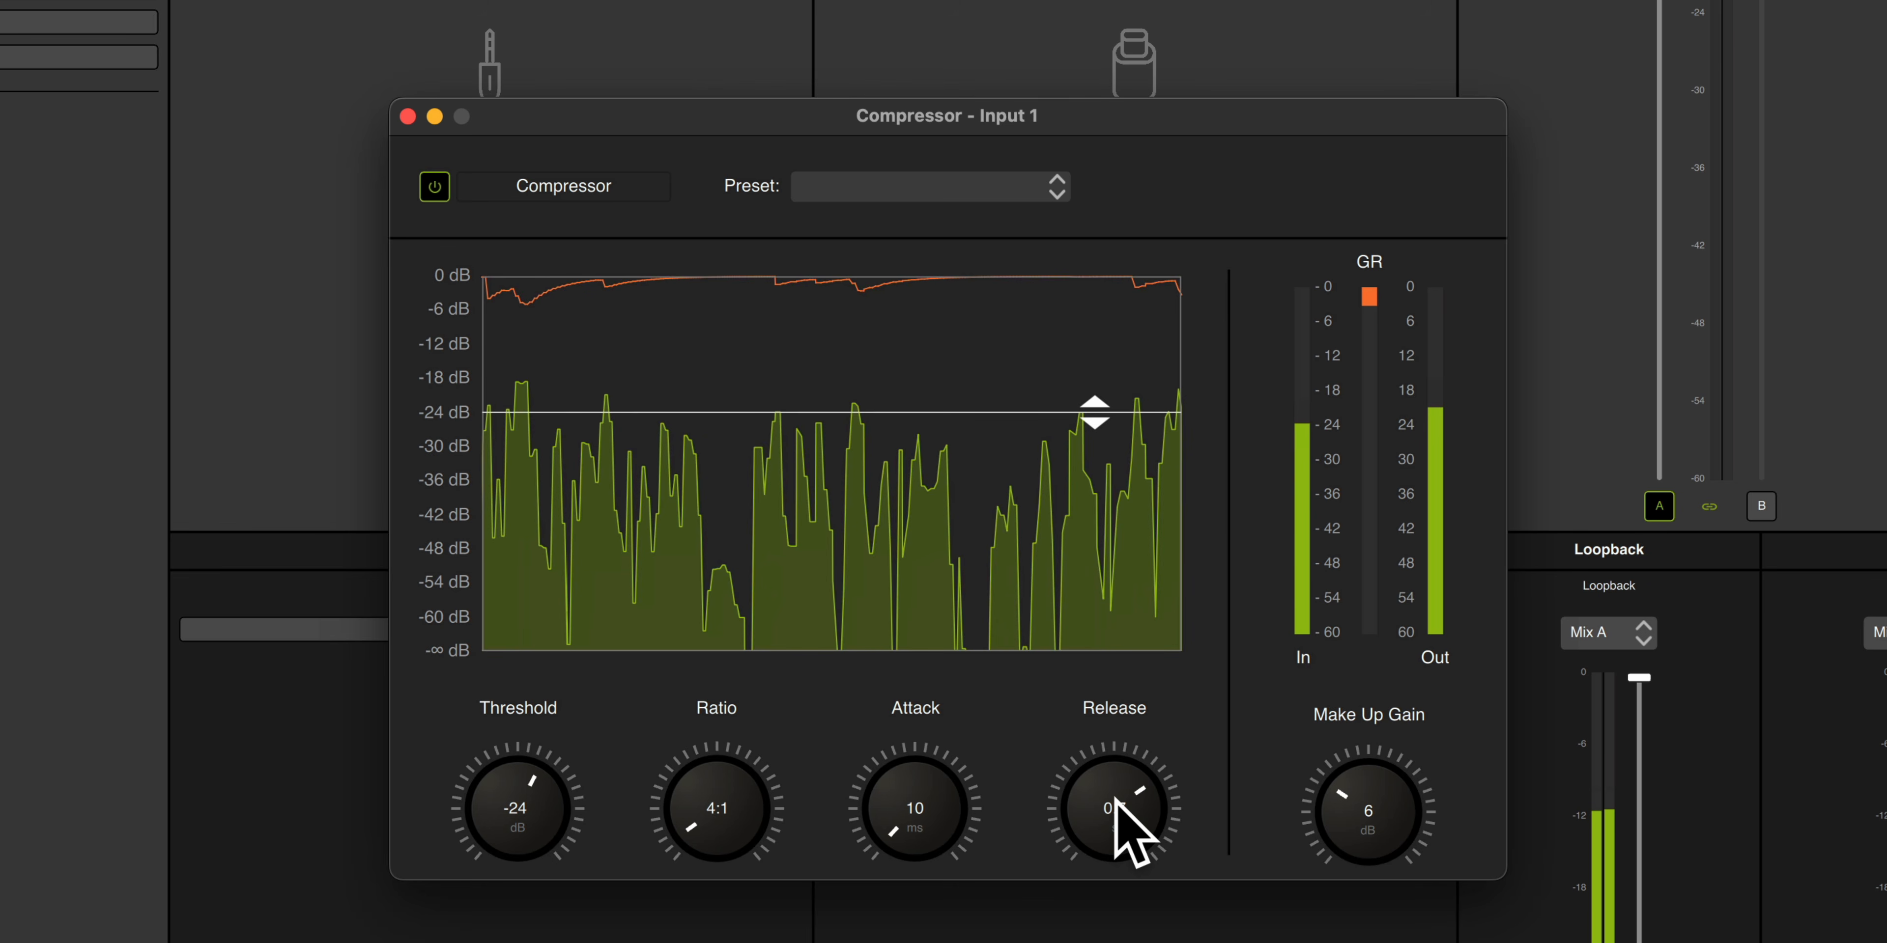
{"action": "mouse_move", "coordinate": [1115, 799]}
{"action": "left_mouse_down"}
{"action": "mouse_move", "coordinate": [1126, 876]}
{"action": "mouse_move", "coordinate": [1124, 825]}
{"action": "mouse_move", "coordinate": [1129, 842]}
{"action": "mouse_move", "coordinate": [1157, 826]}
{"action": "mouse_move", "coordinate": [1129, 811]}
{"action": "left_mouse_up"}
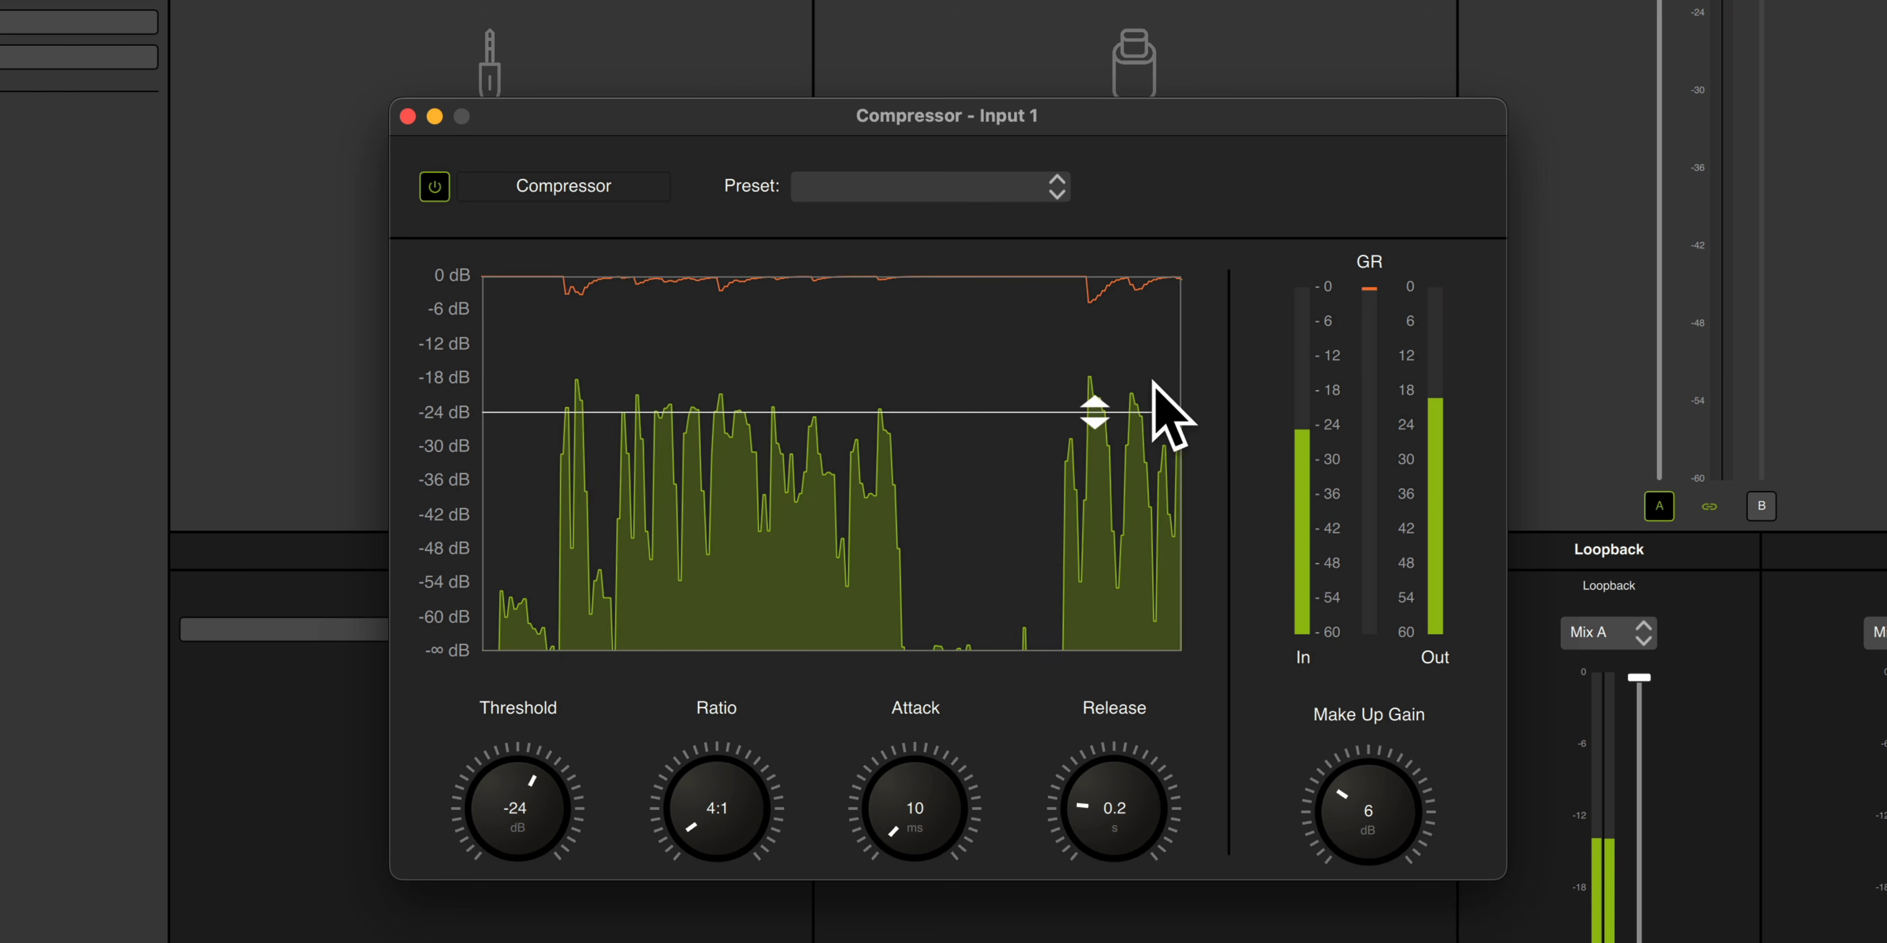
Try a -54 dB threshold and a 12 dB make-up gain on the compressor, and return them to -24 dB and 6 dB
{"action": "left_click_drag", "start_coordinate": [1094, 410], "coordinate": [1094, 455]}
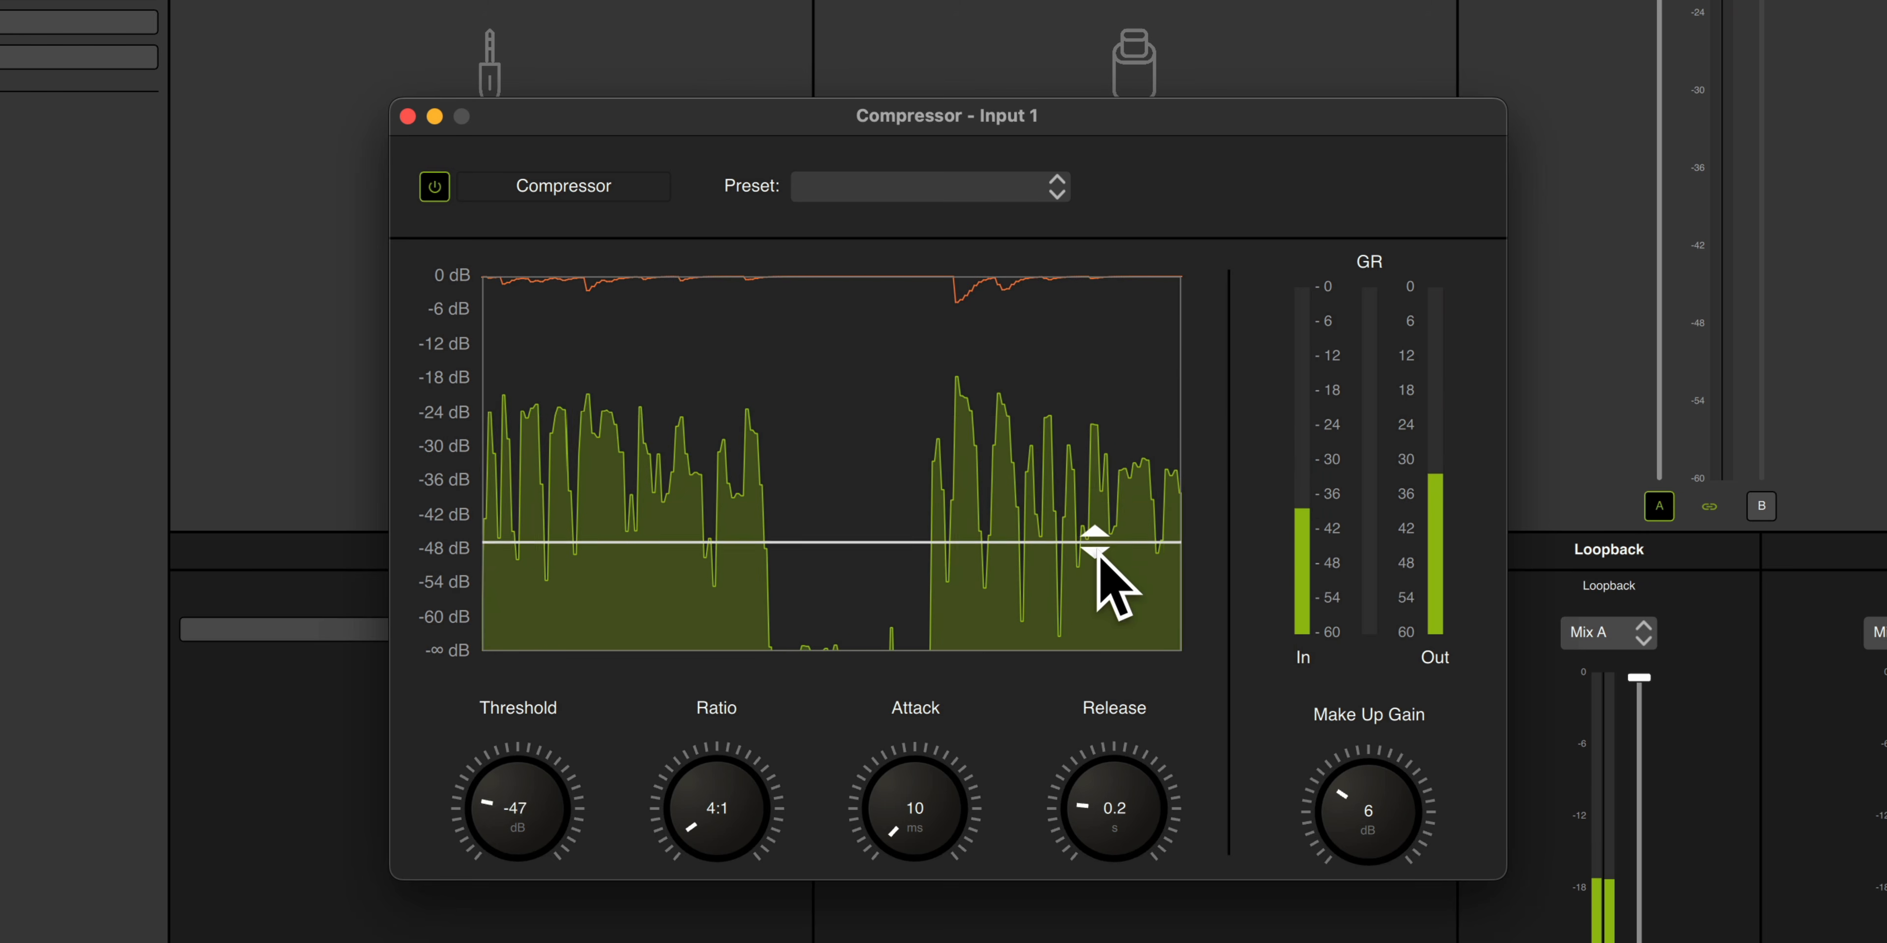
{"action": "left_click_drag", "start_coordinate": [1099, 542], "coordinate": [1095, 586]}
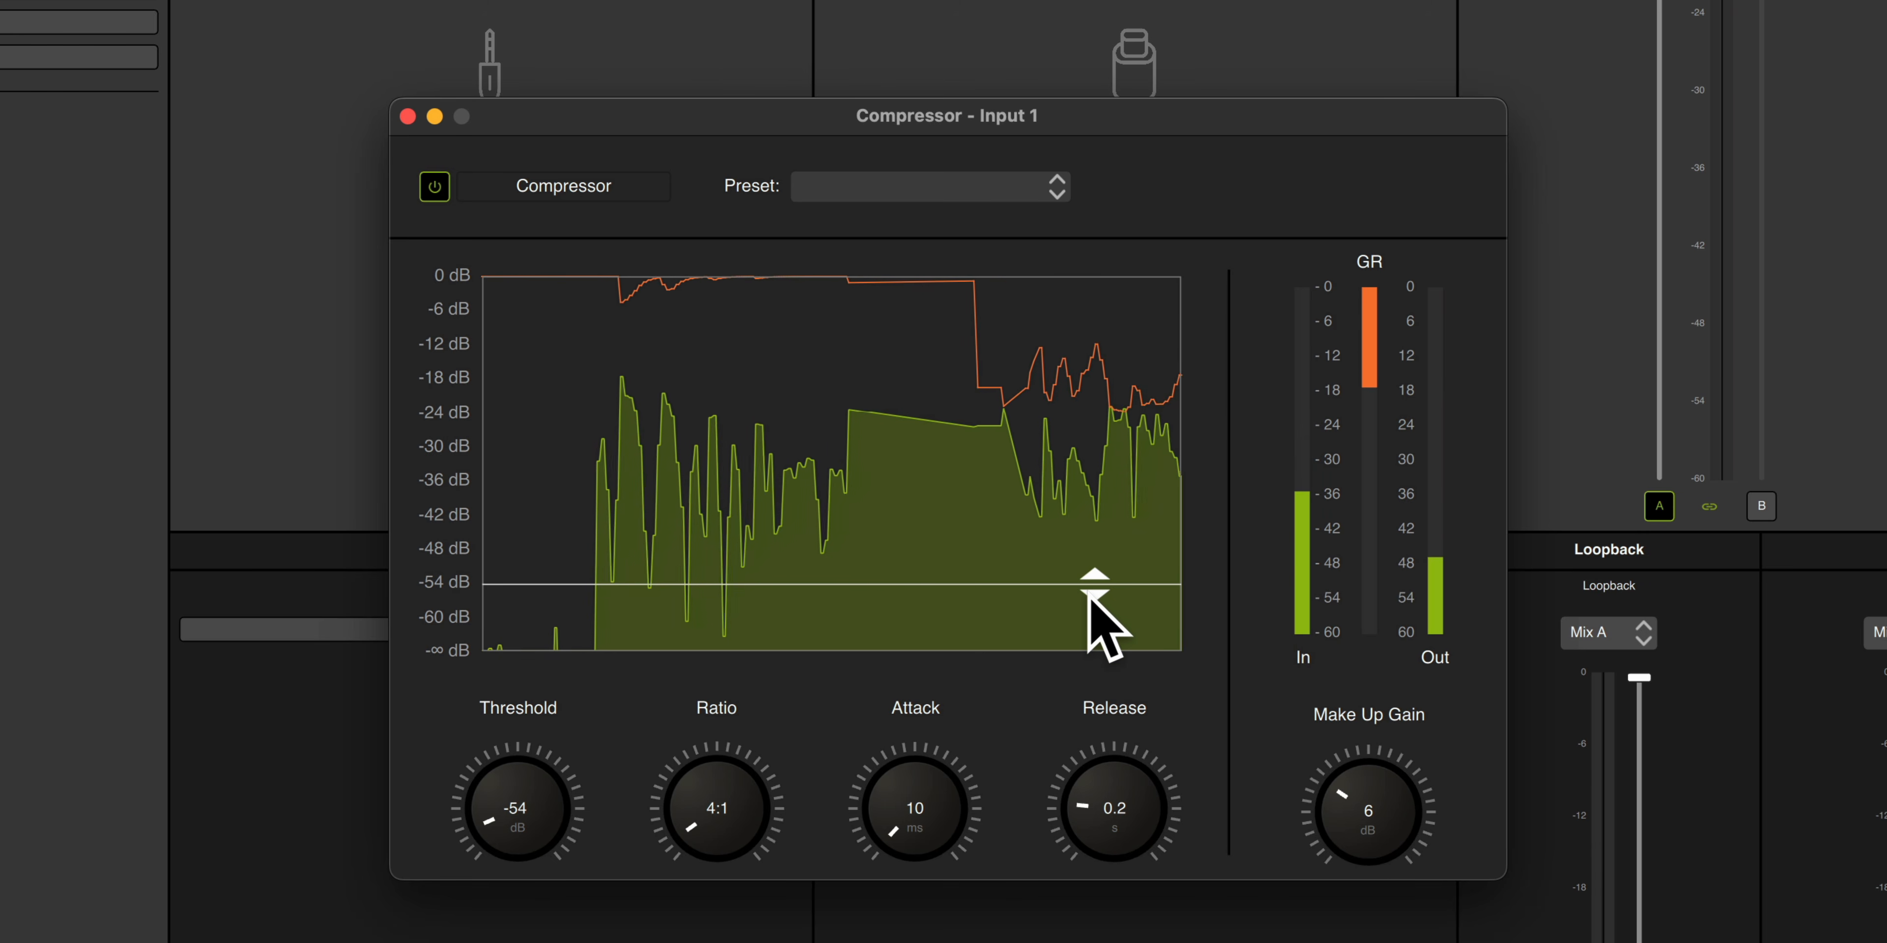
{"action": "left_click_drag", "start_coordinate": [1114, 543], "coordinate": [1154, 476]}
{"action": "left_click_drag", "start_coordinate": [1140, 419], "coordinate": [1148, 400]}
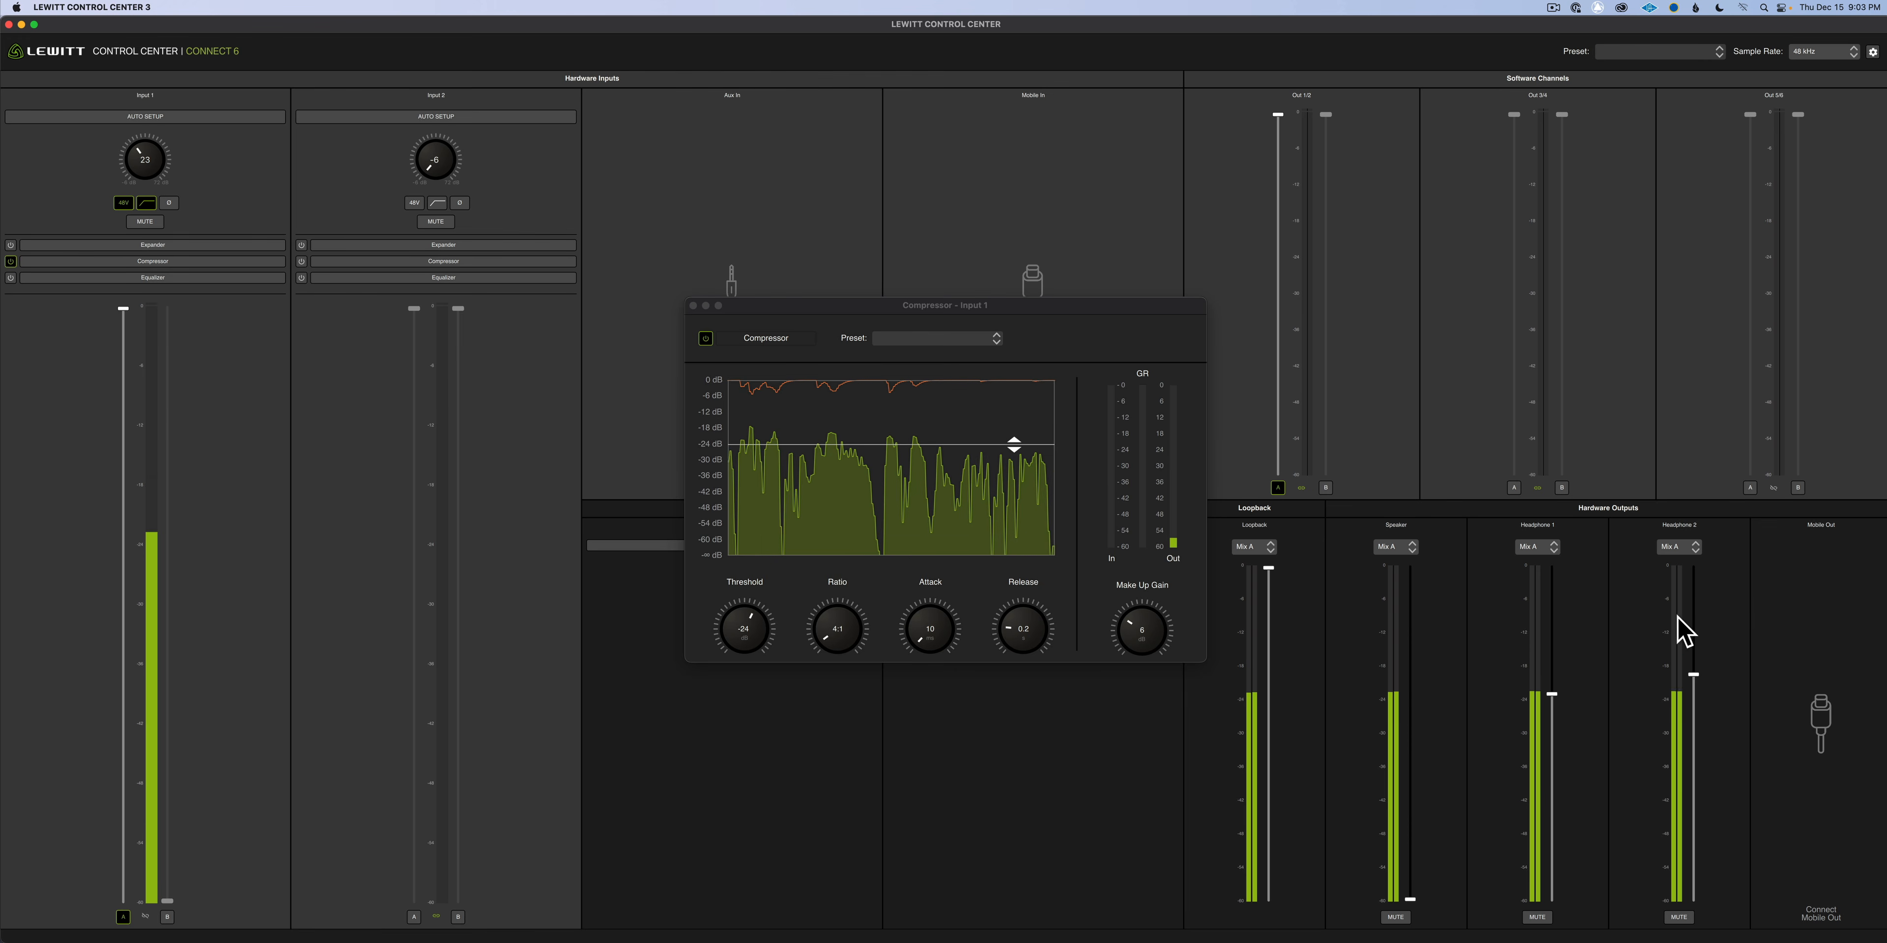
{"action": "left_click_drag", "start_coordinate": [1136, 636], "coordinate": [1159, 629]}
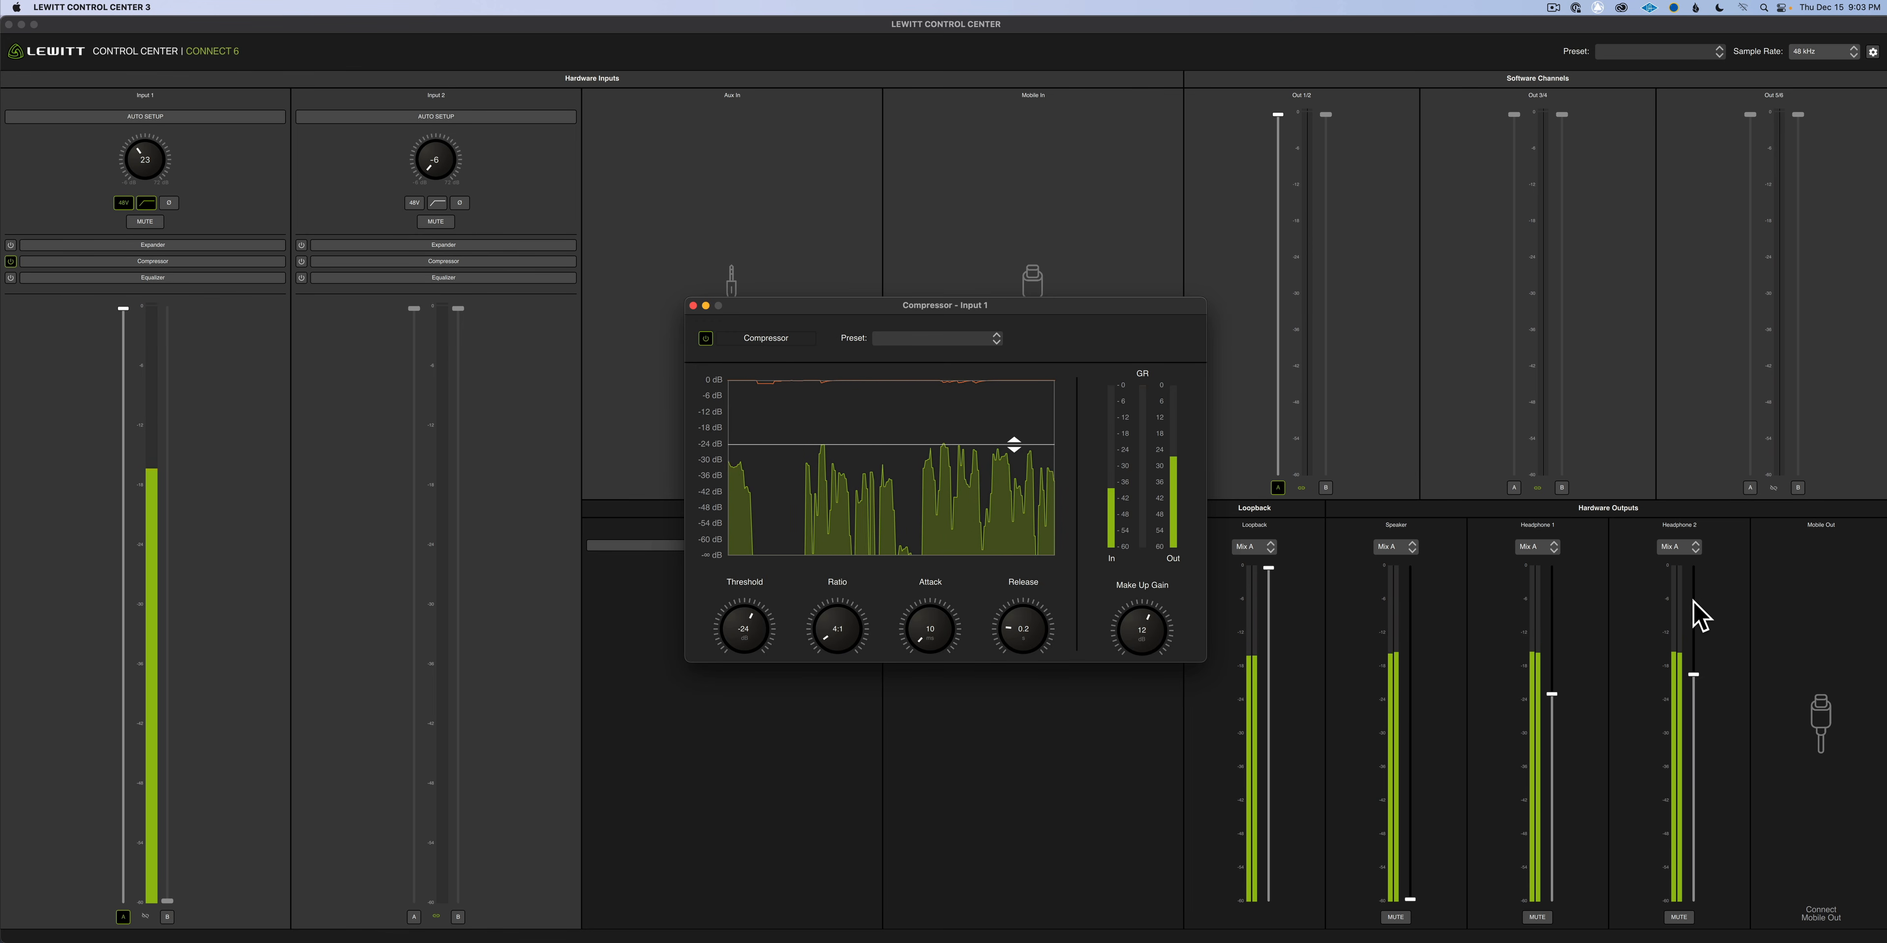
{"action": "left_click_drag", "start_coordinate": [1144, 639], "coordinate": [1144, 655]}
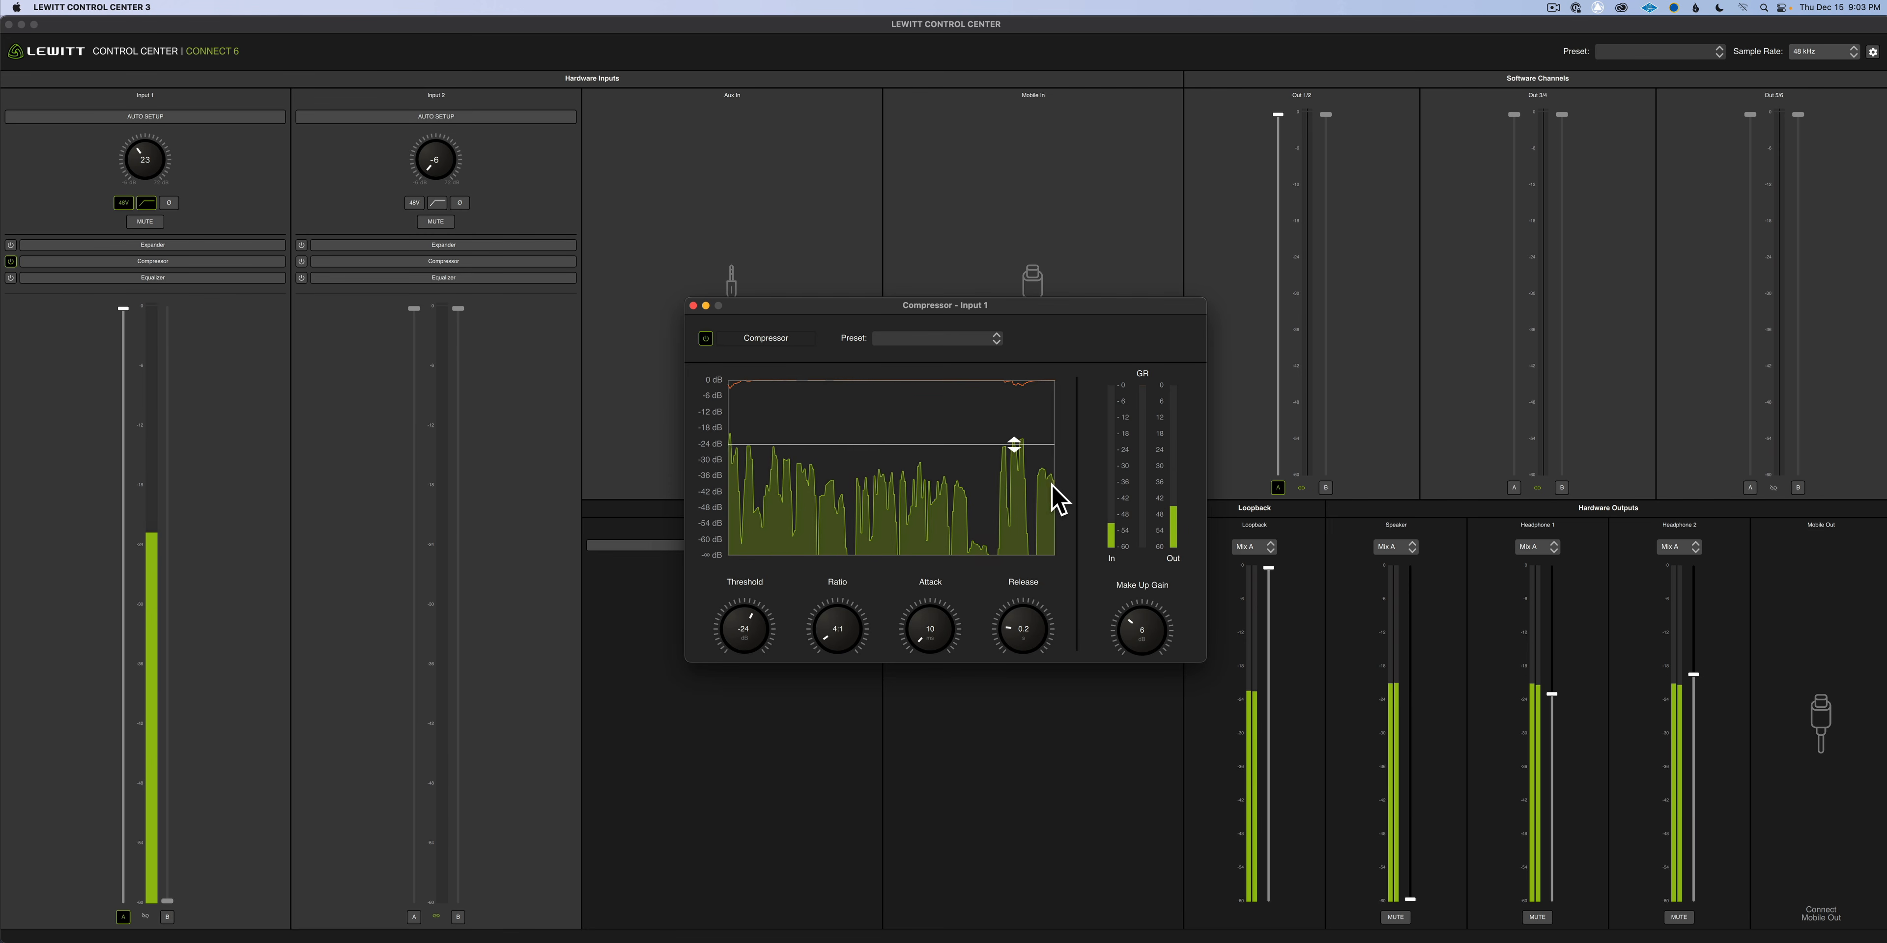
Close the Compressor window and open the Equalizer for Input 1
{"action": "left_click", "coordinate": [693, 307]}
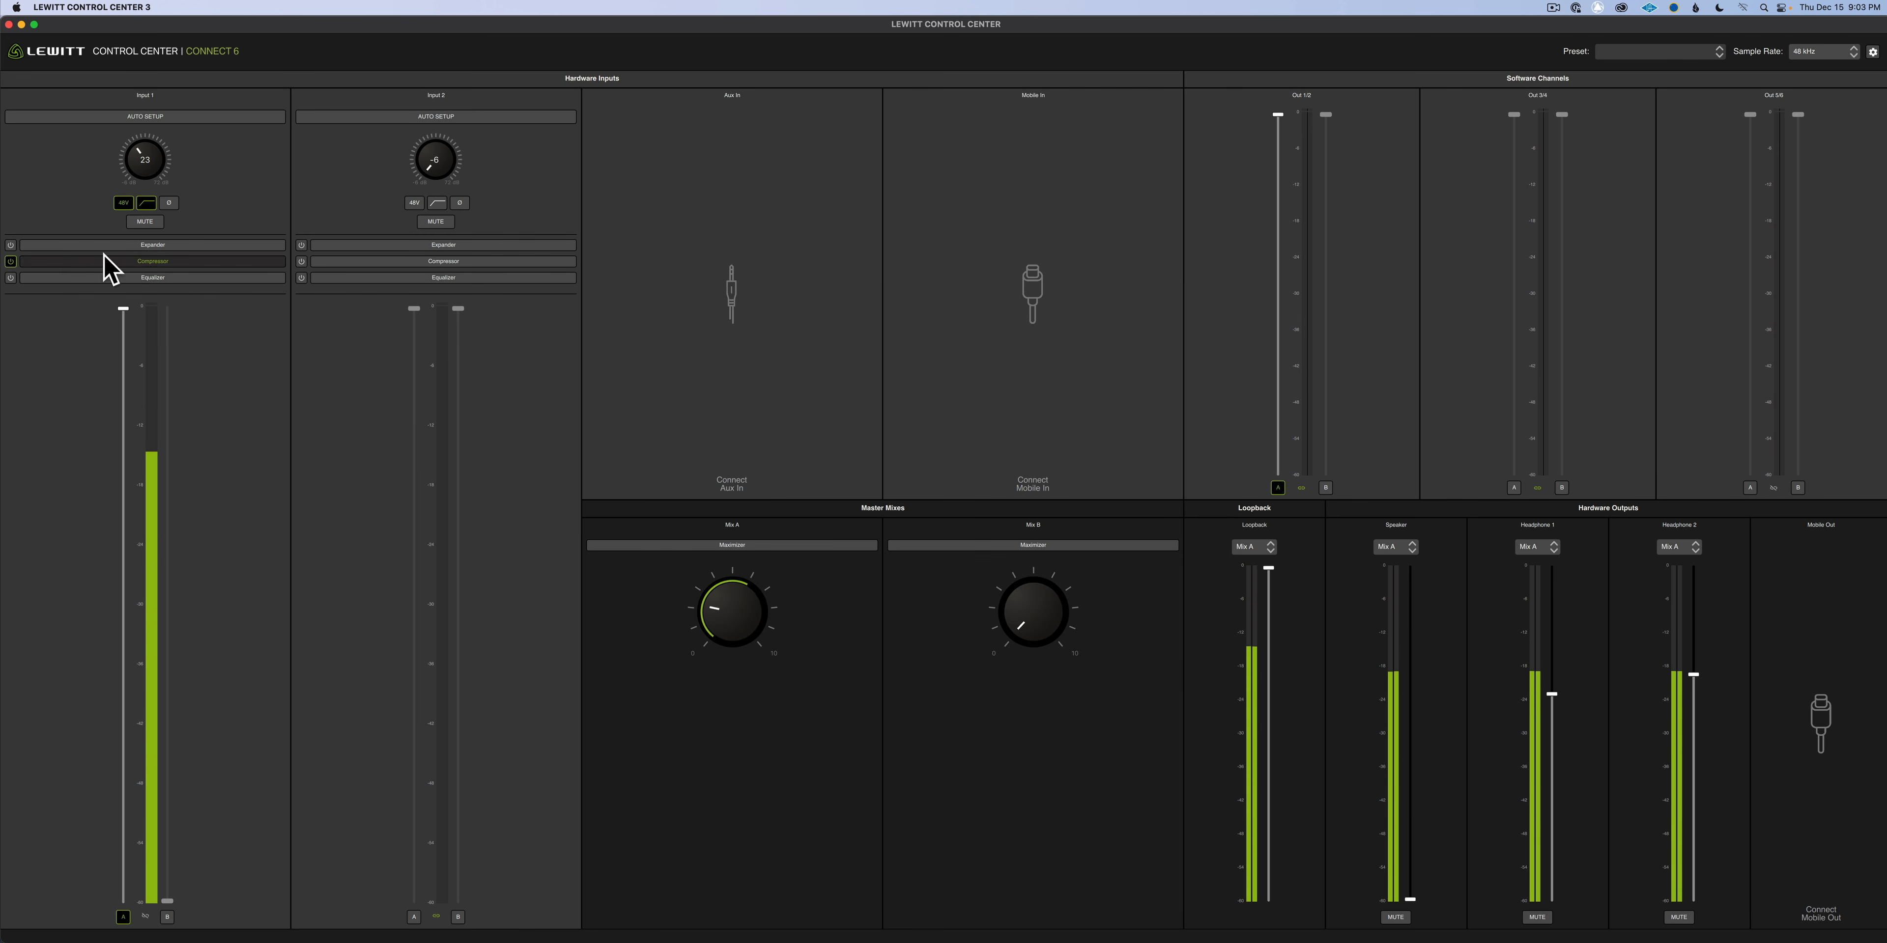
{"action": "left_click", "coordinate": [63, 279]}
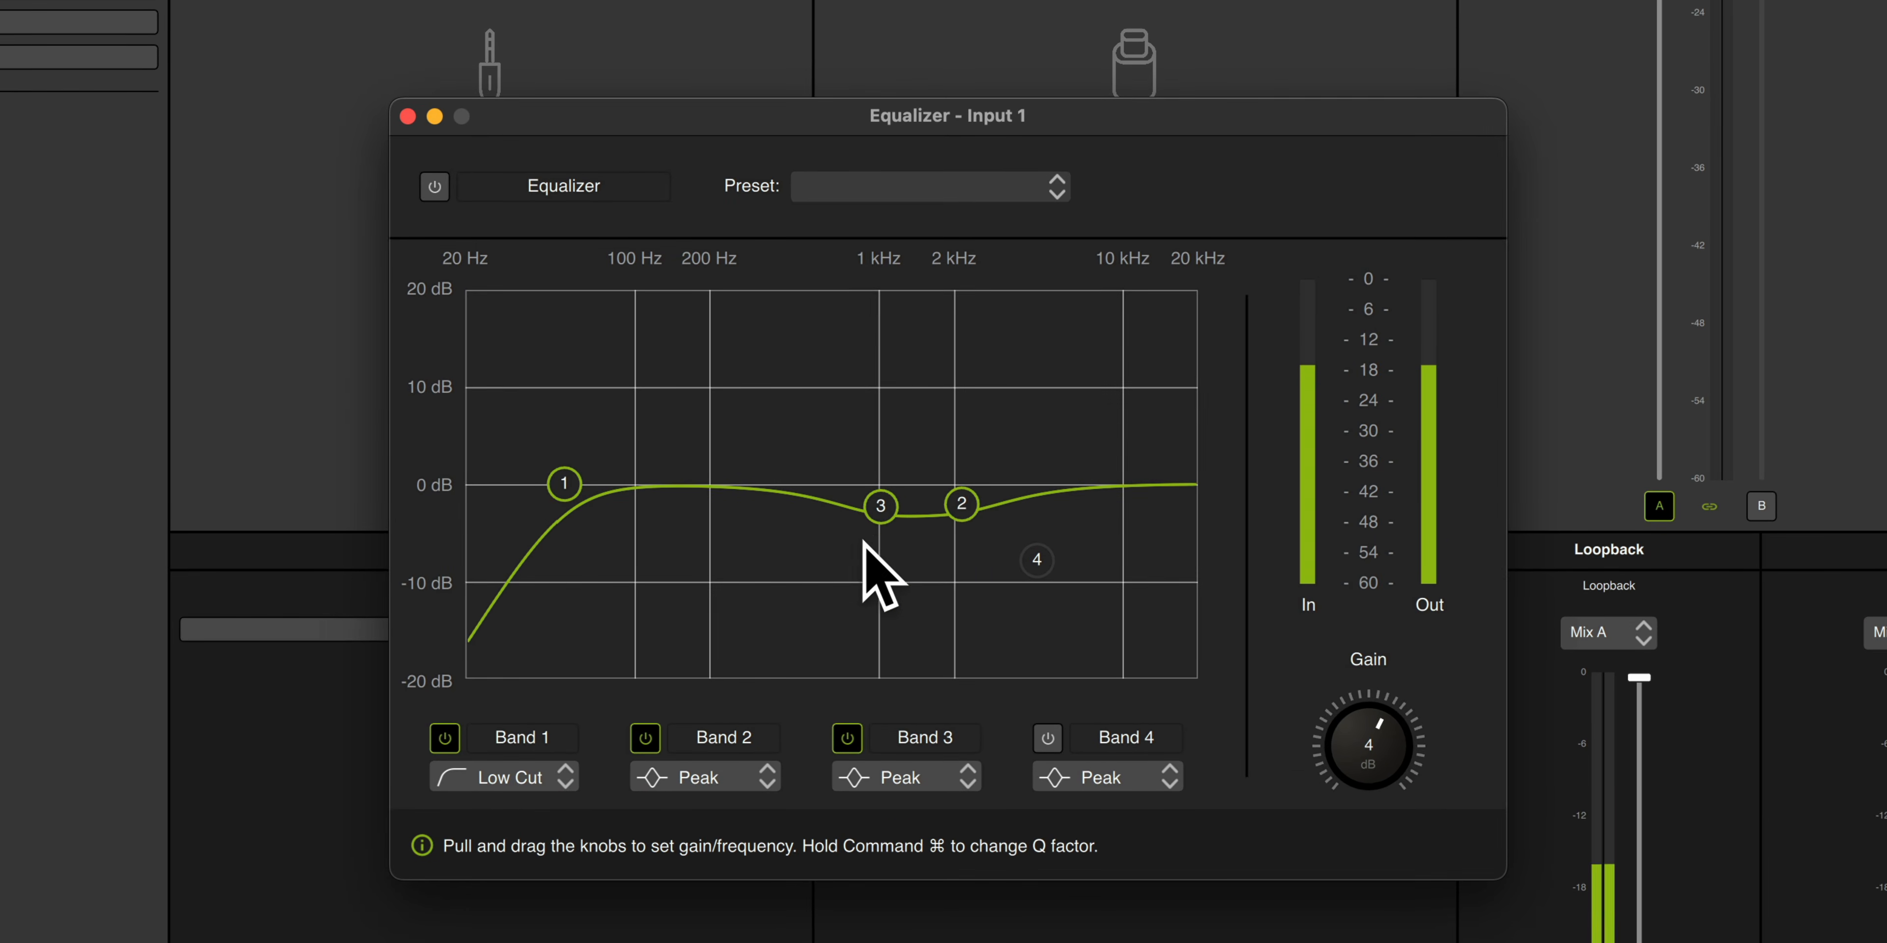
Bring equalizer bands 2, 3 and 4 to about 0 dB and switch off bands 1, 2 and 3
{"action": "mouse_move", "coordinate": [879, 508]}
{"action": "left_mouse_down"}
{"action": "mouse_move", "coordinate": [878, 485]}
{"action": "mouse_move", "coordinate": [963, 484]}
{"action": "mouse_move", "coordinate": [888, 488]}
{"action": "left_mouse_up"}
{"action": "left_click", "coordinate": [445, 739]}
{"action": "left_click", "coordinate": [848, 738]}
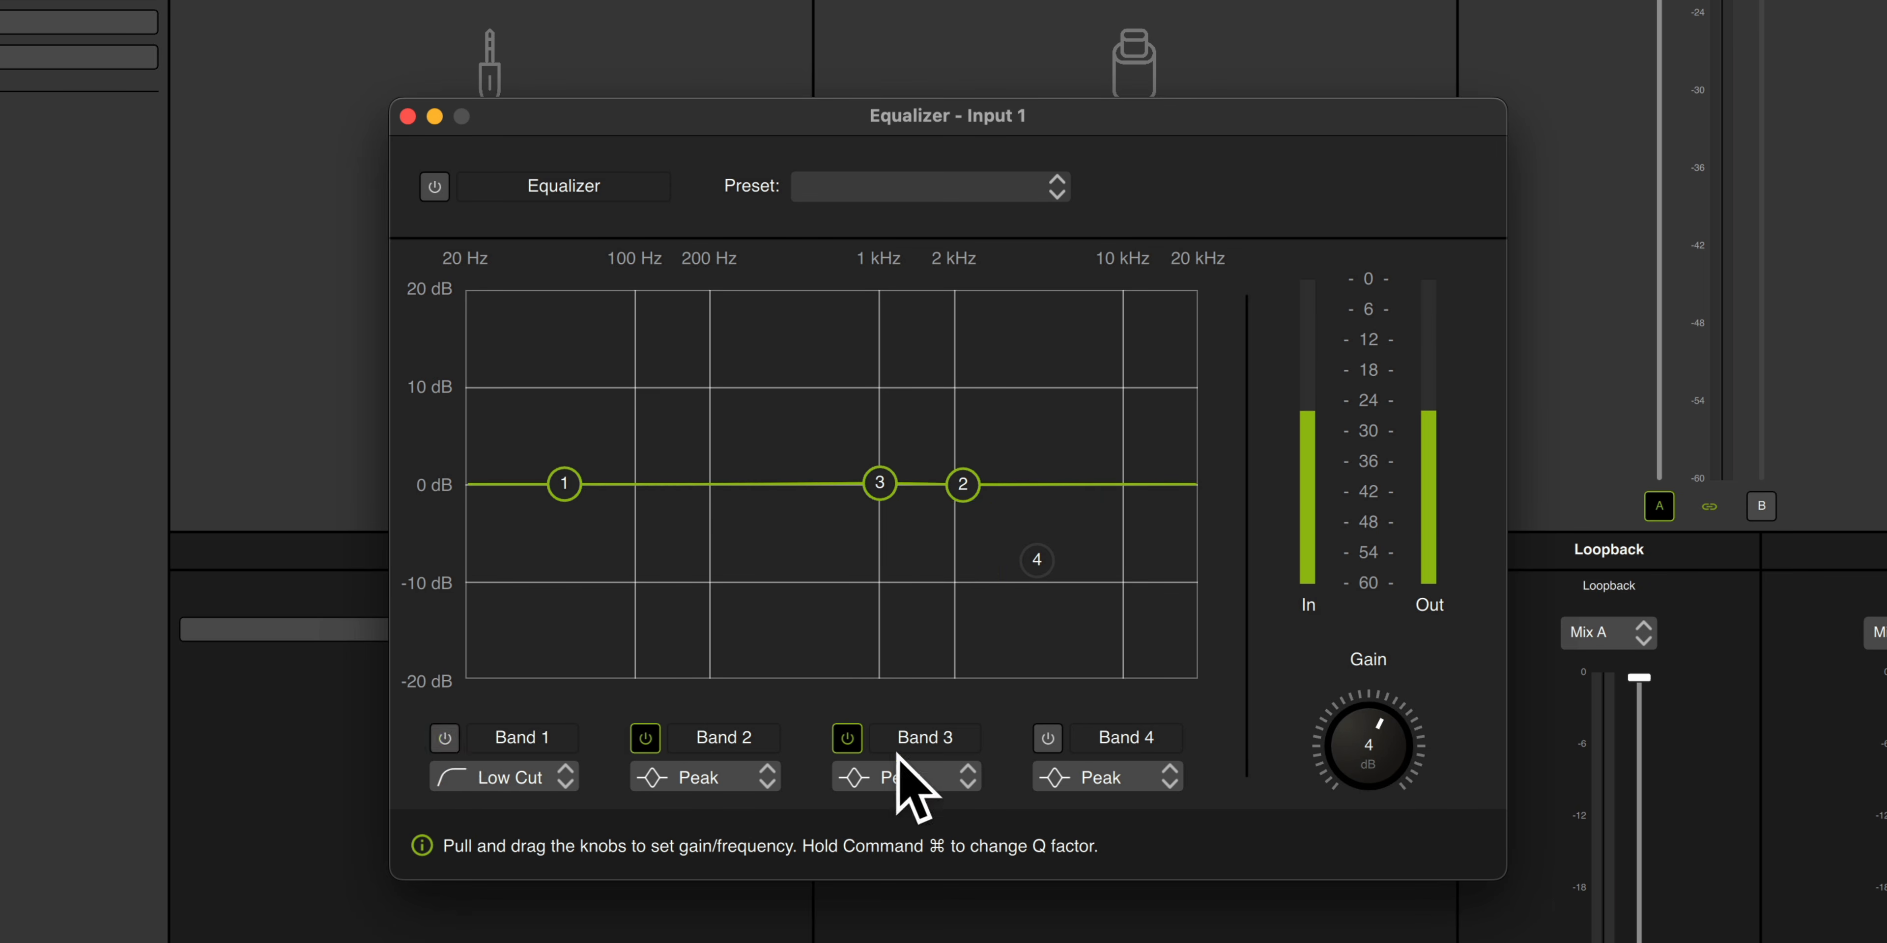
{"action": "left_click", "coordinate": [645, 739]}
{"action": "left_click_drag", "start_coordinate": [1036, 560], "coordinate": [1099, 484]}
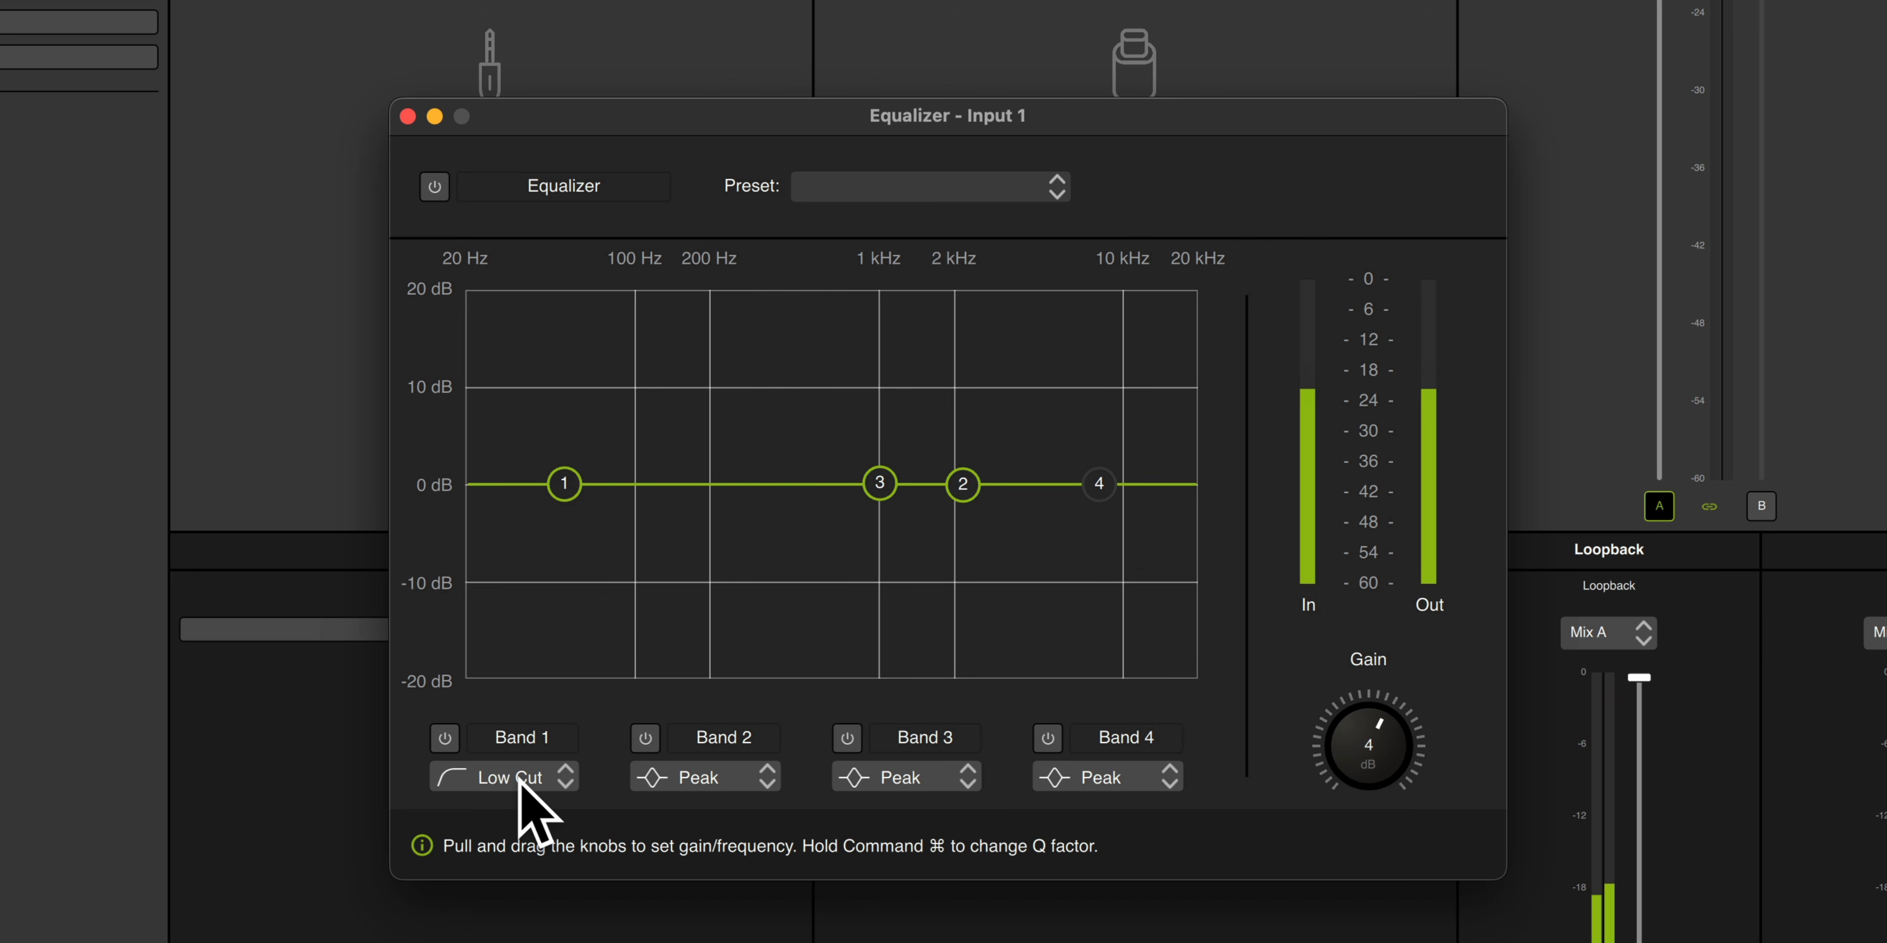
Switch on band 1, raise its cutoff to about 65 Hz and keep its filter type as Low Cut
{"action": "left_click", "coordinate": [444, 737]}
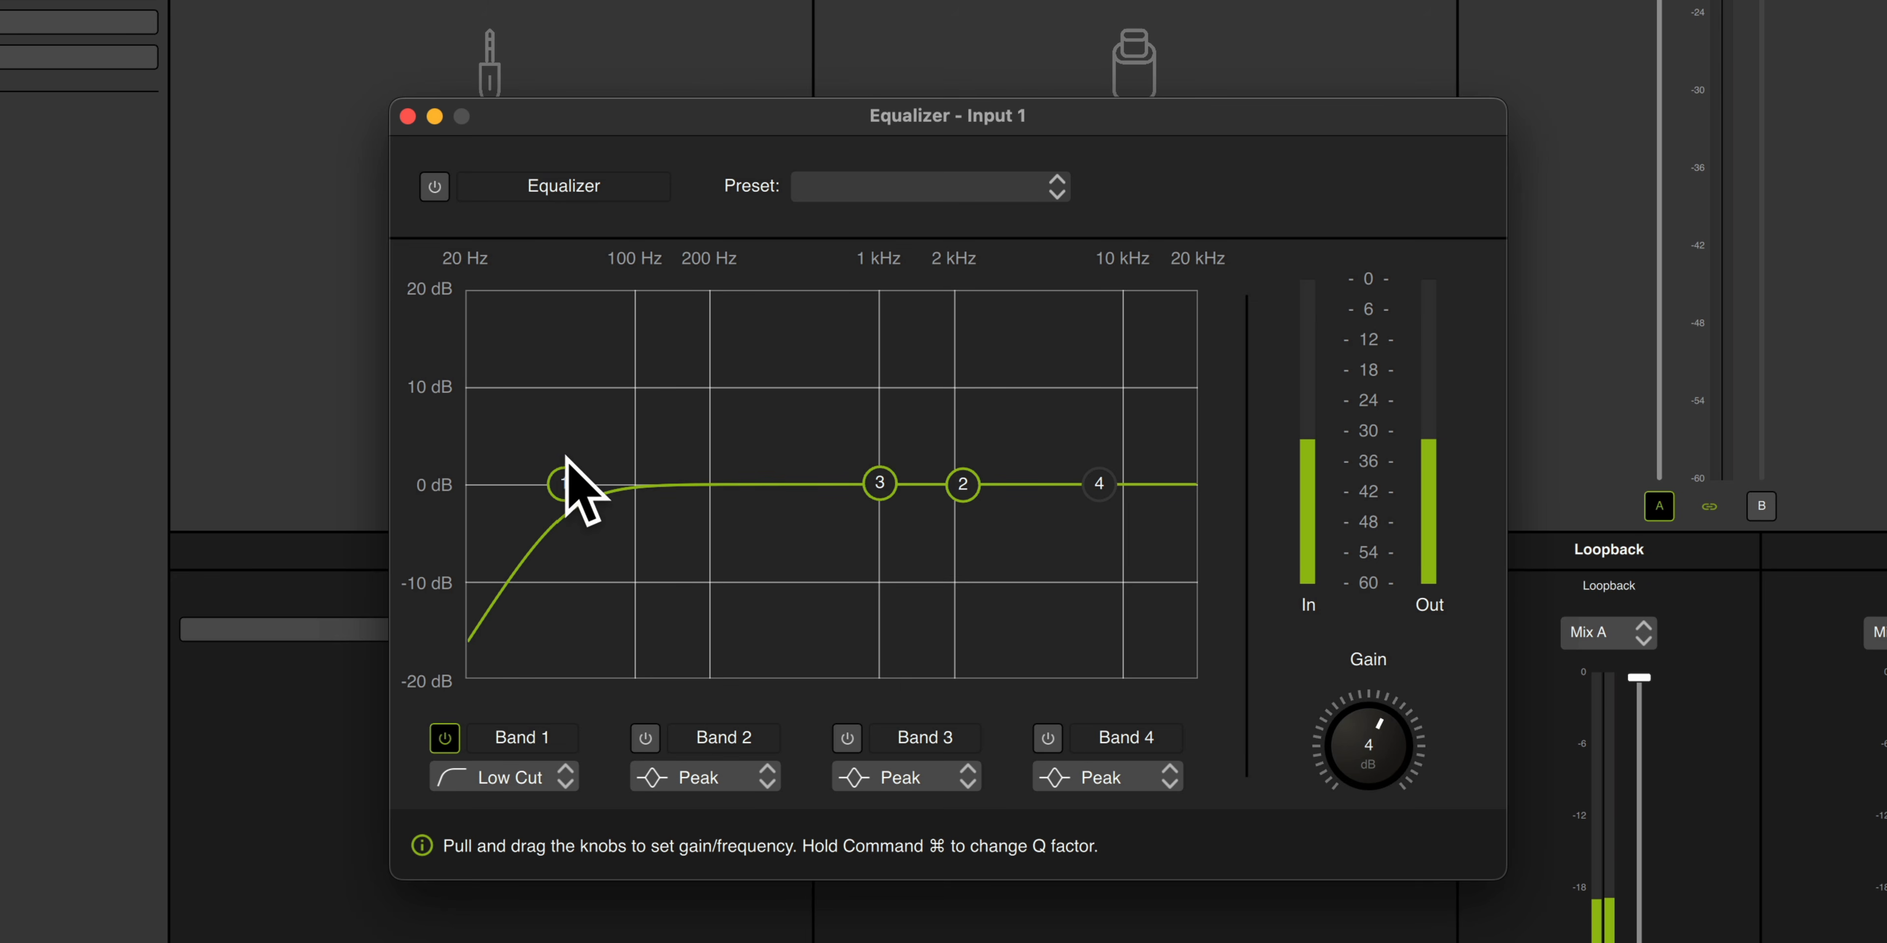
{"action": "left_click_drag", "start_coordinate": [561, 478], "coordinate": [590, 497]}
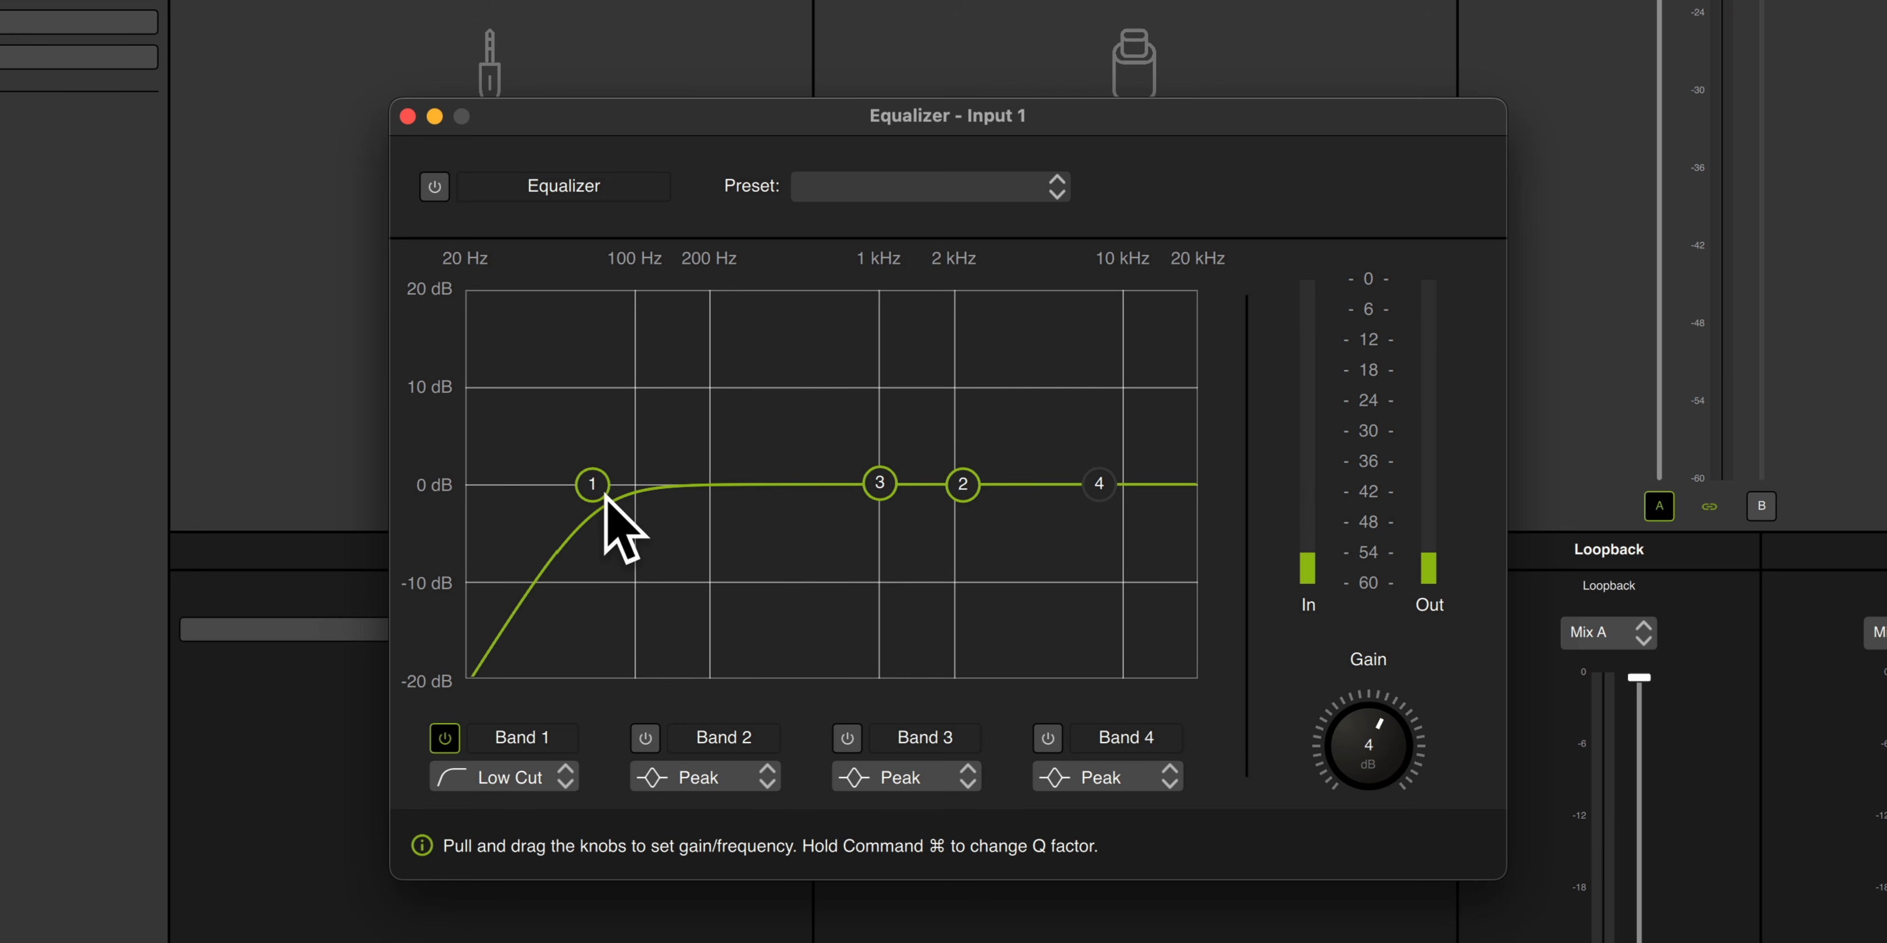
{"action": "left_click", "coordinate": [540, 776]}
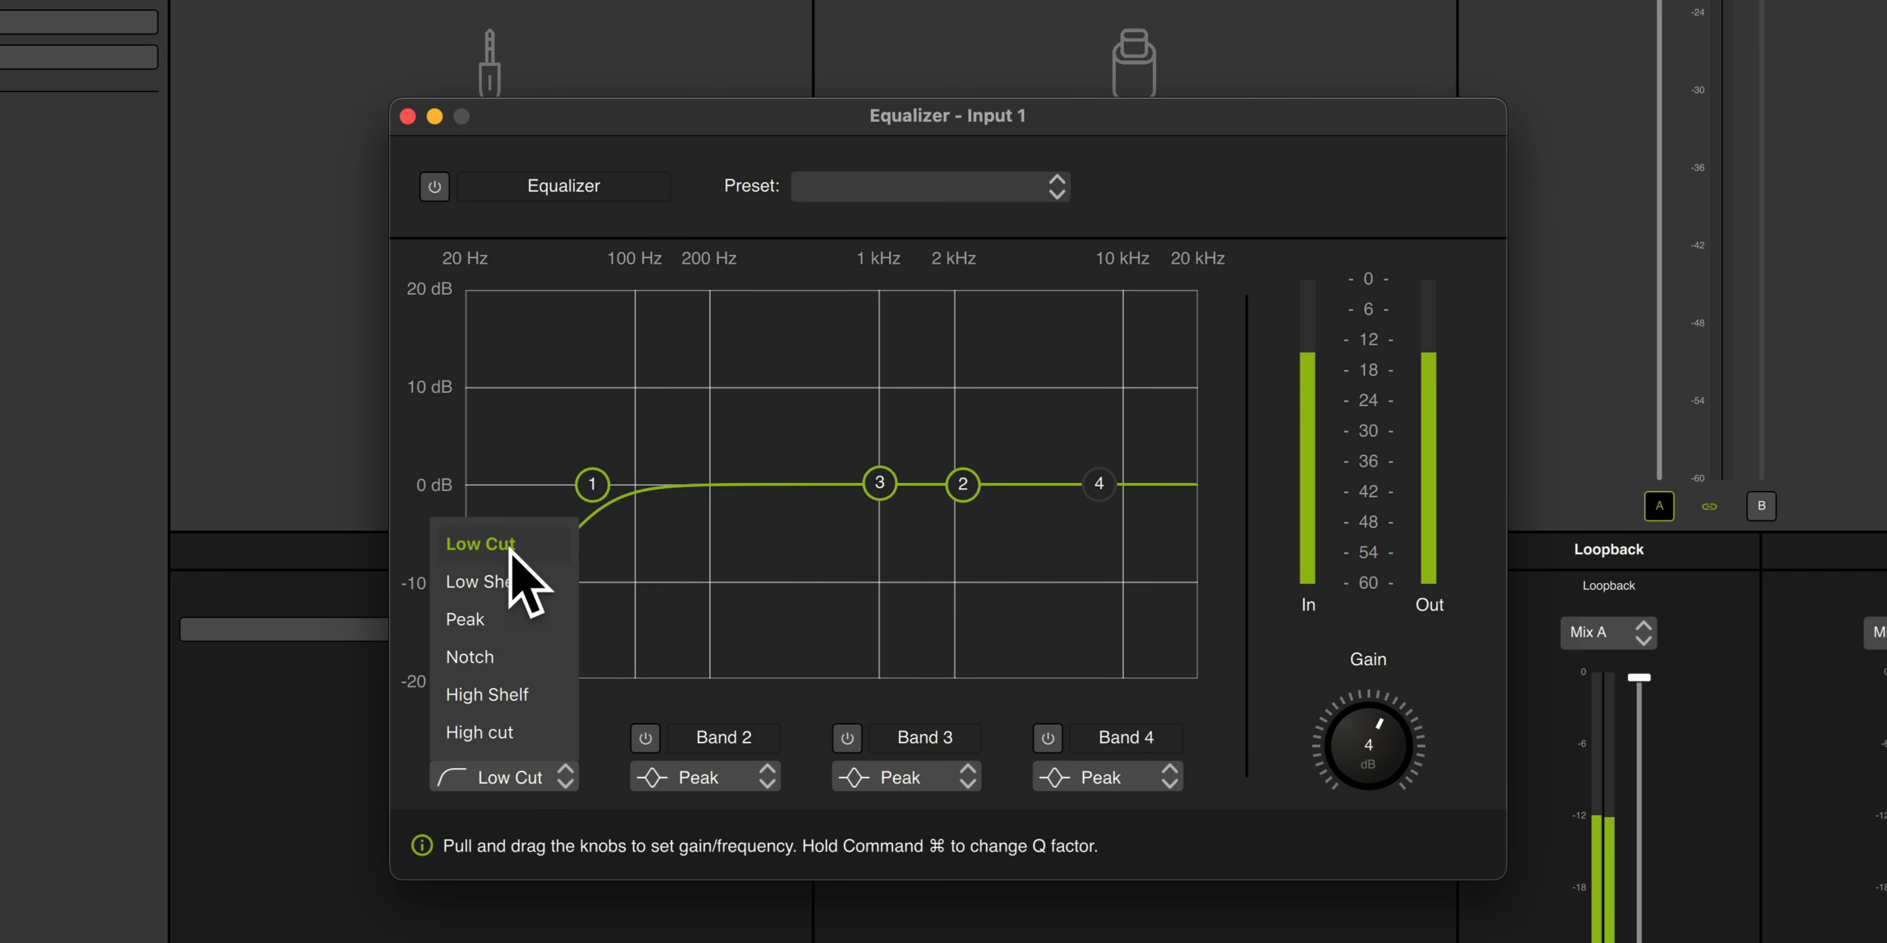
{"action": "left_click", "coordinate": [879, 490]}
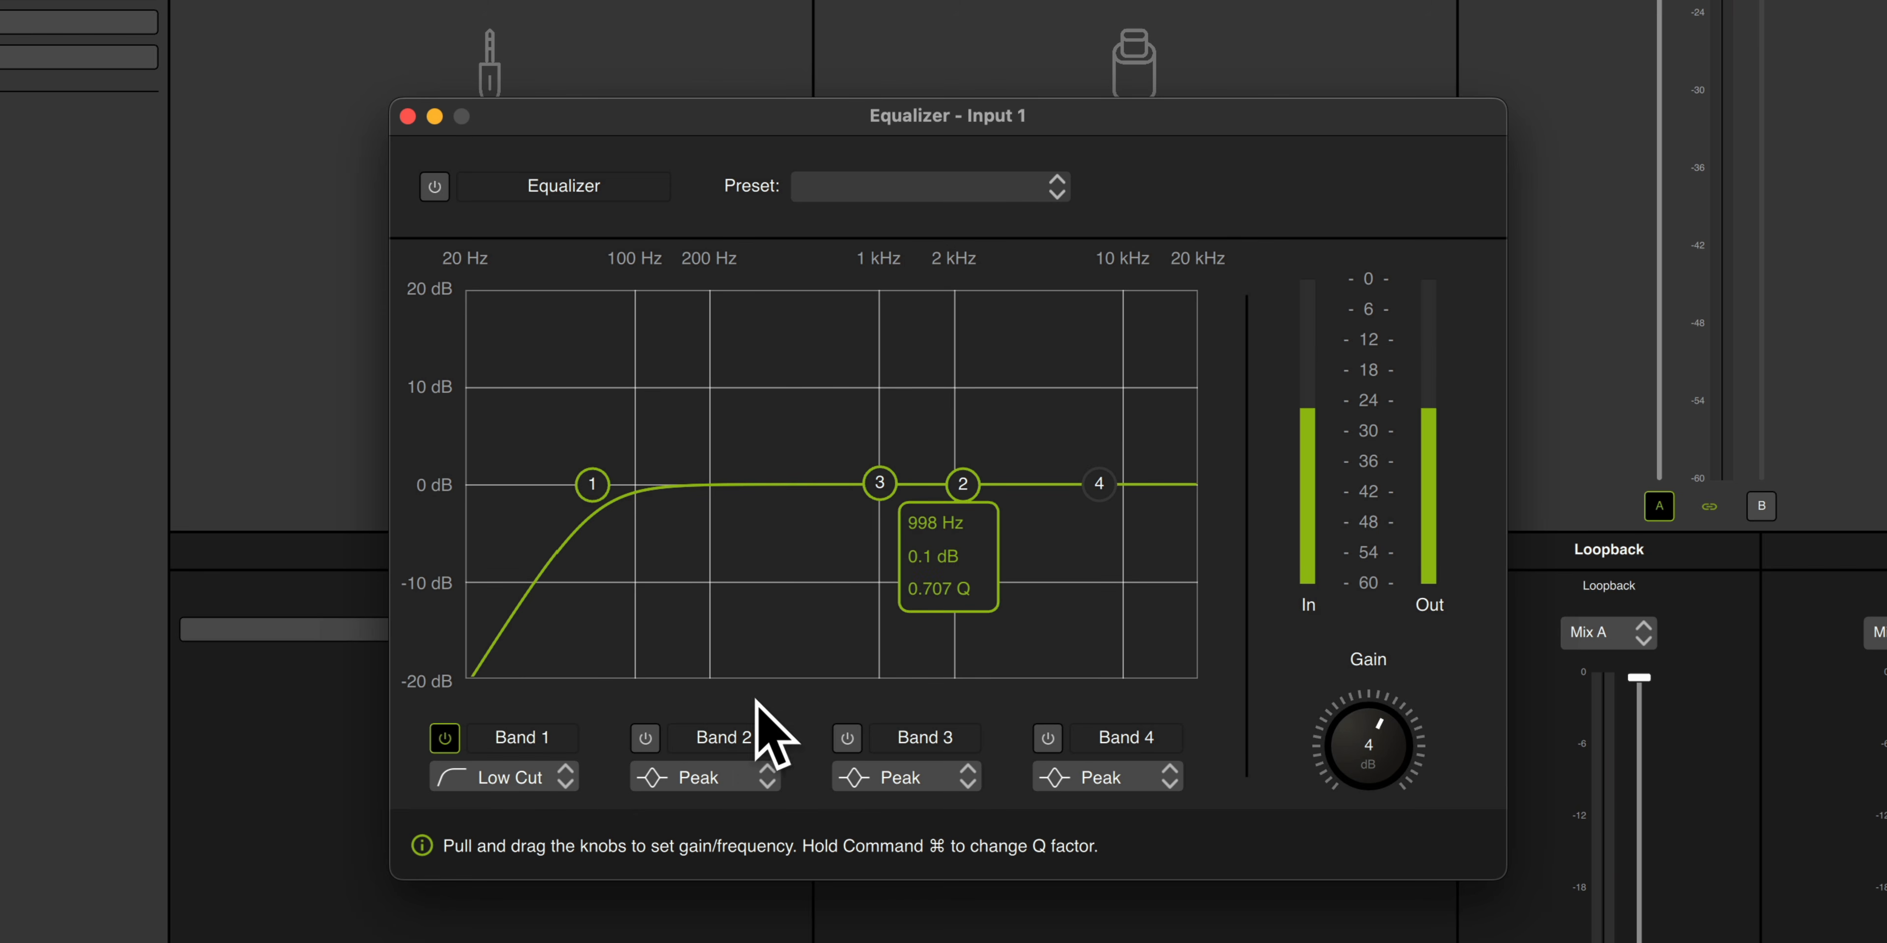
Switch on band 2 with a 10 dB peak at about 1 kHz and activate the equalizer
{"action": "left_click", "coordinate": [646, 738]}
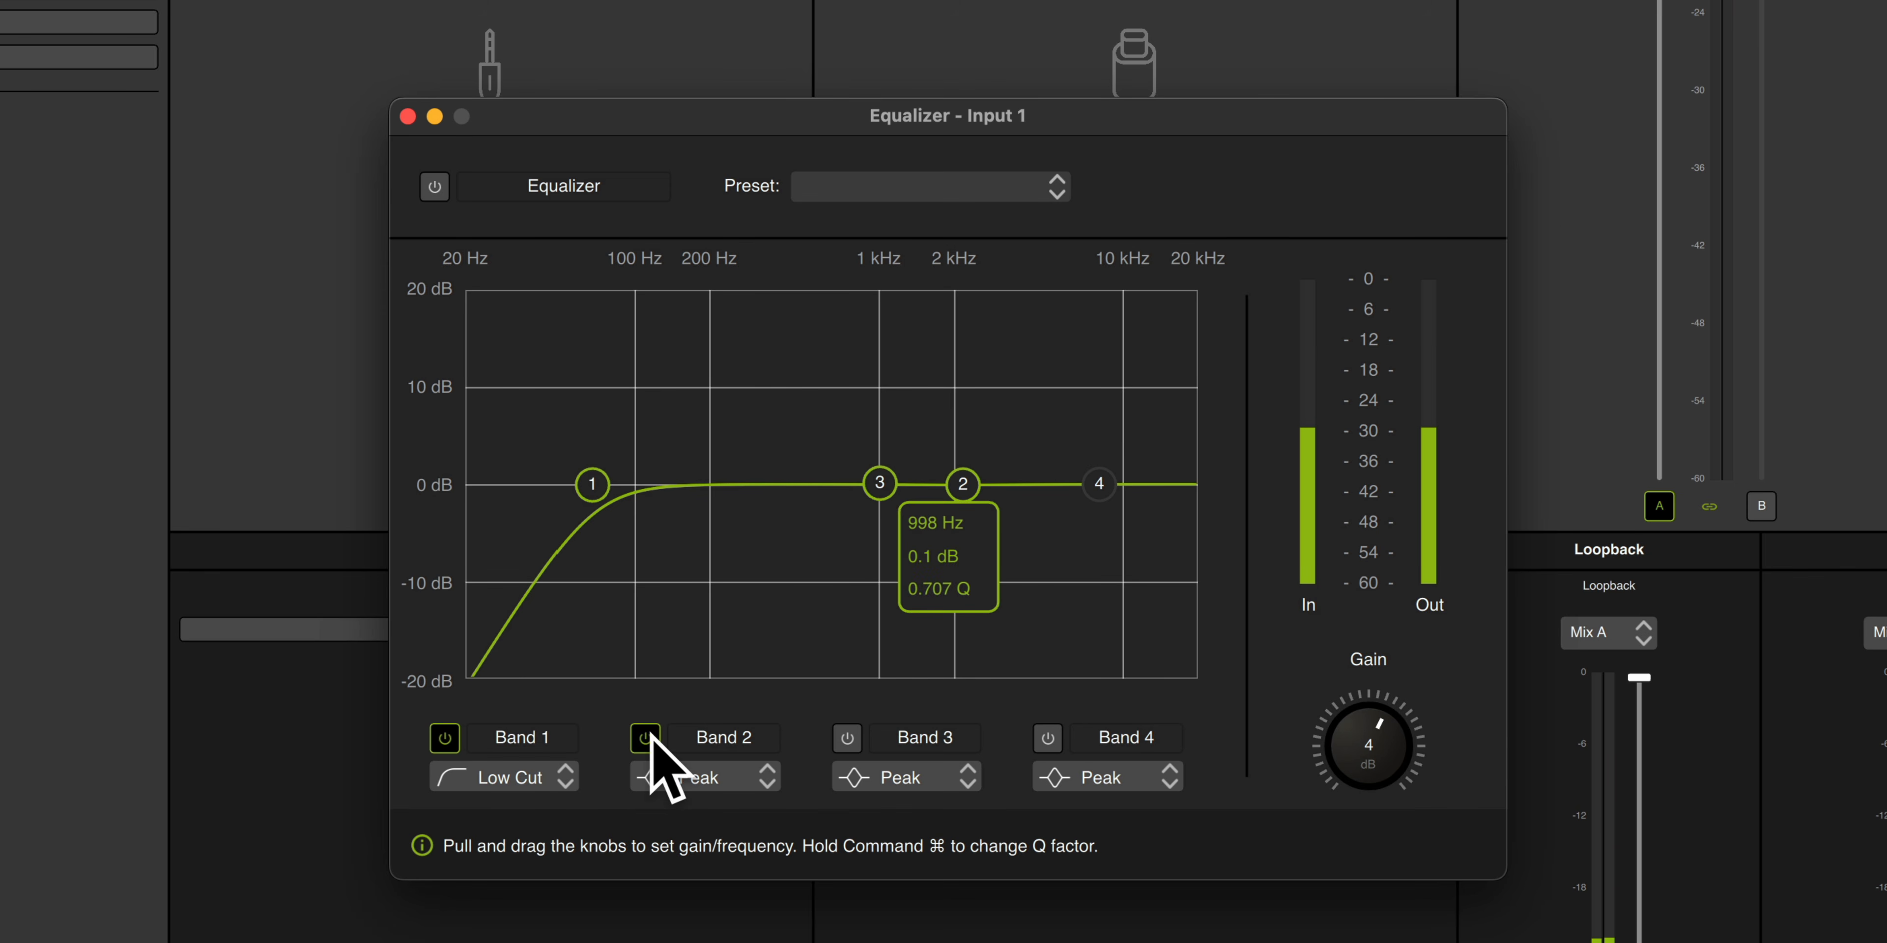
{"action": "left_click_drag", "start_coordinate": [958, 482], "coordinate": [872, 333]}
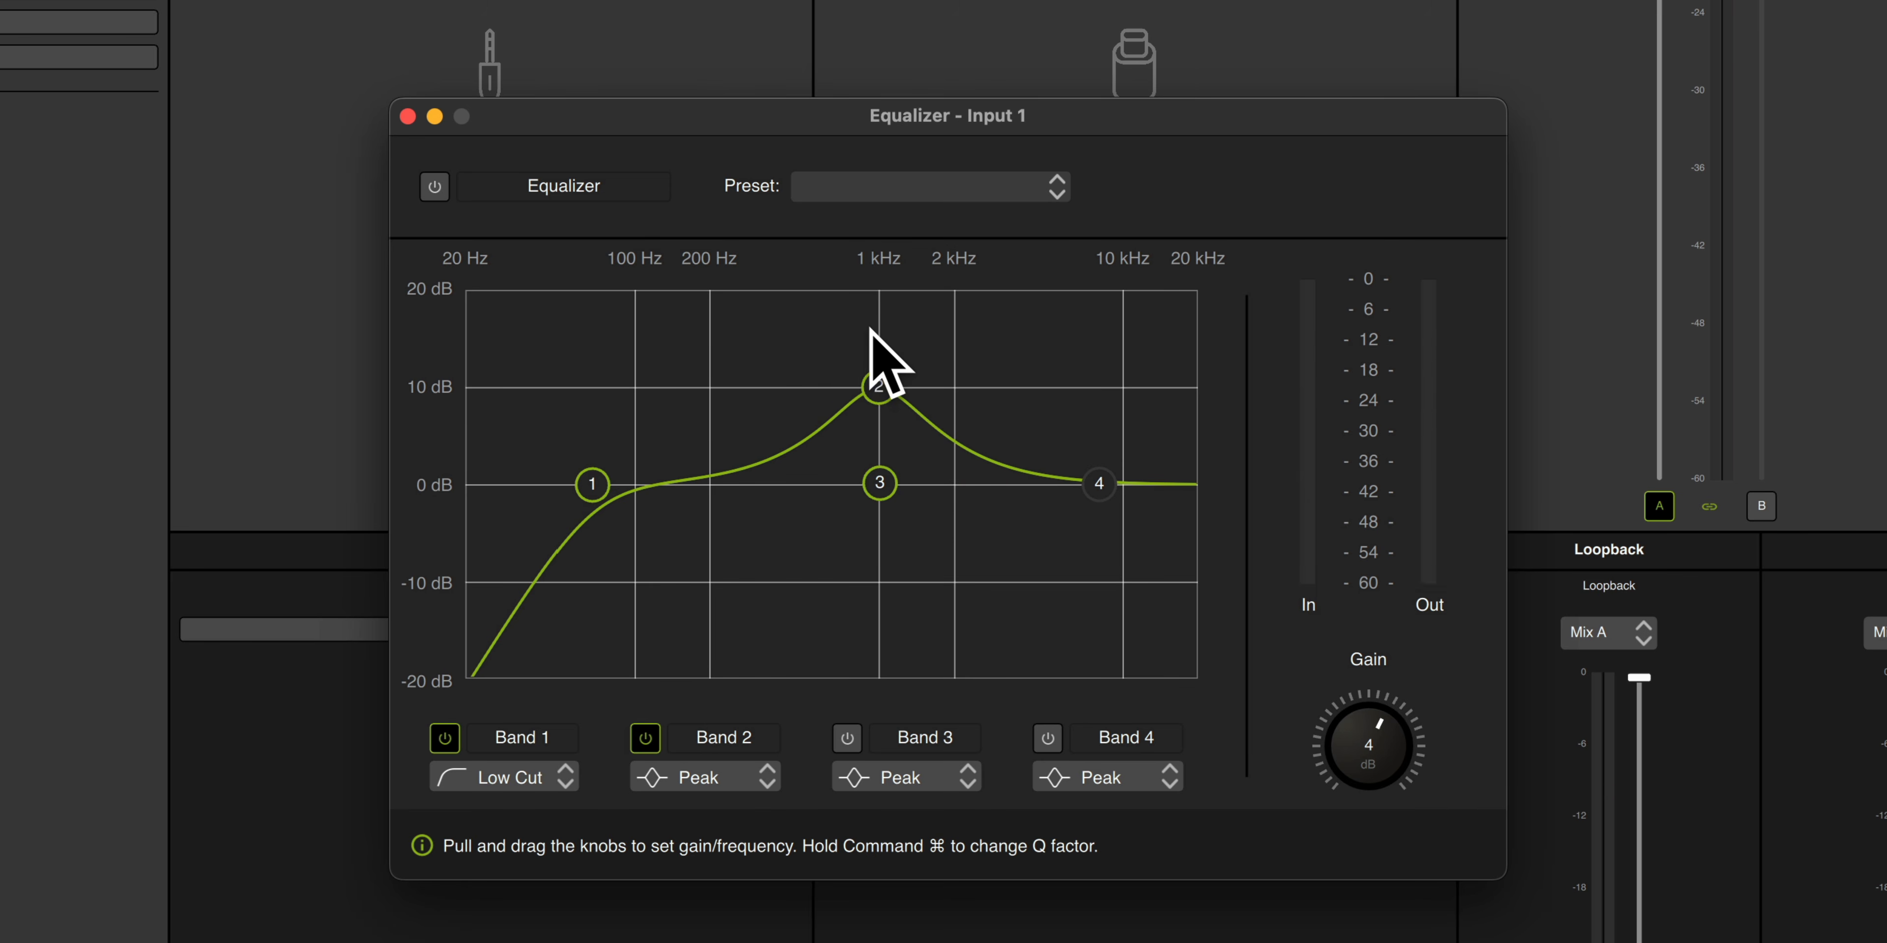
{"action": "left_click", "coordinate": [434, 187]}
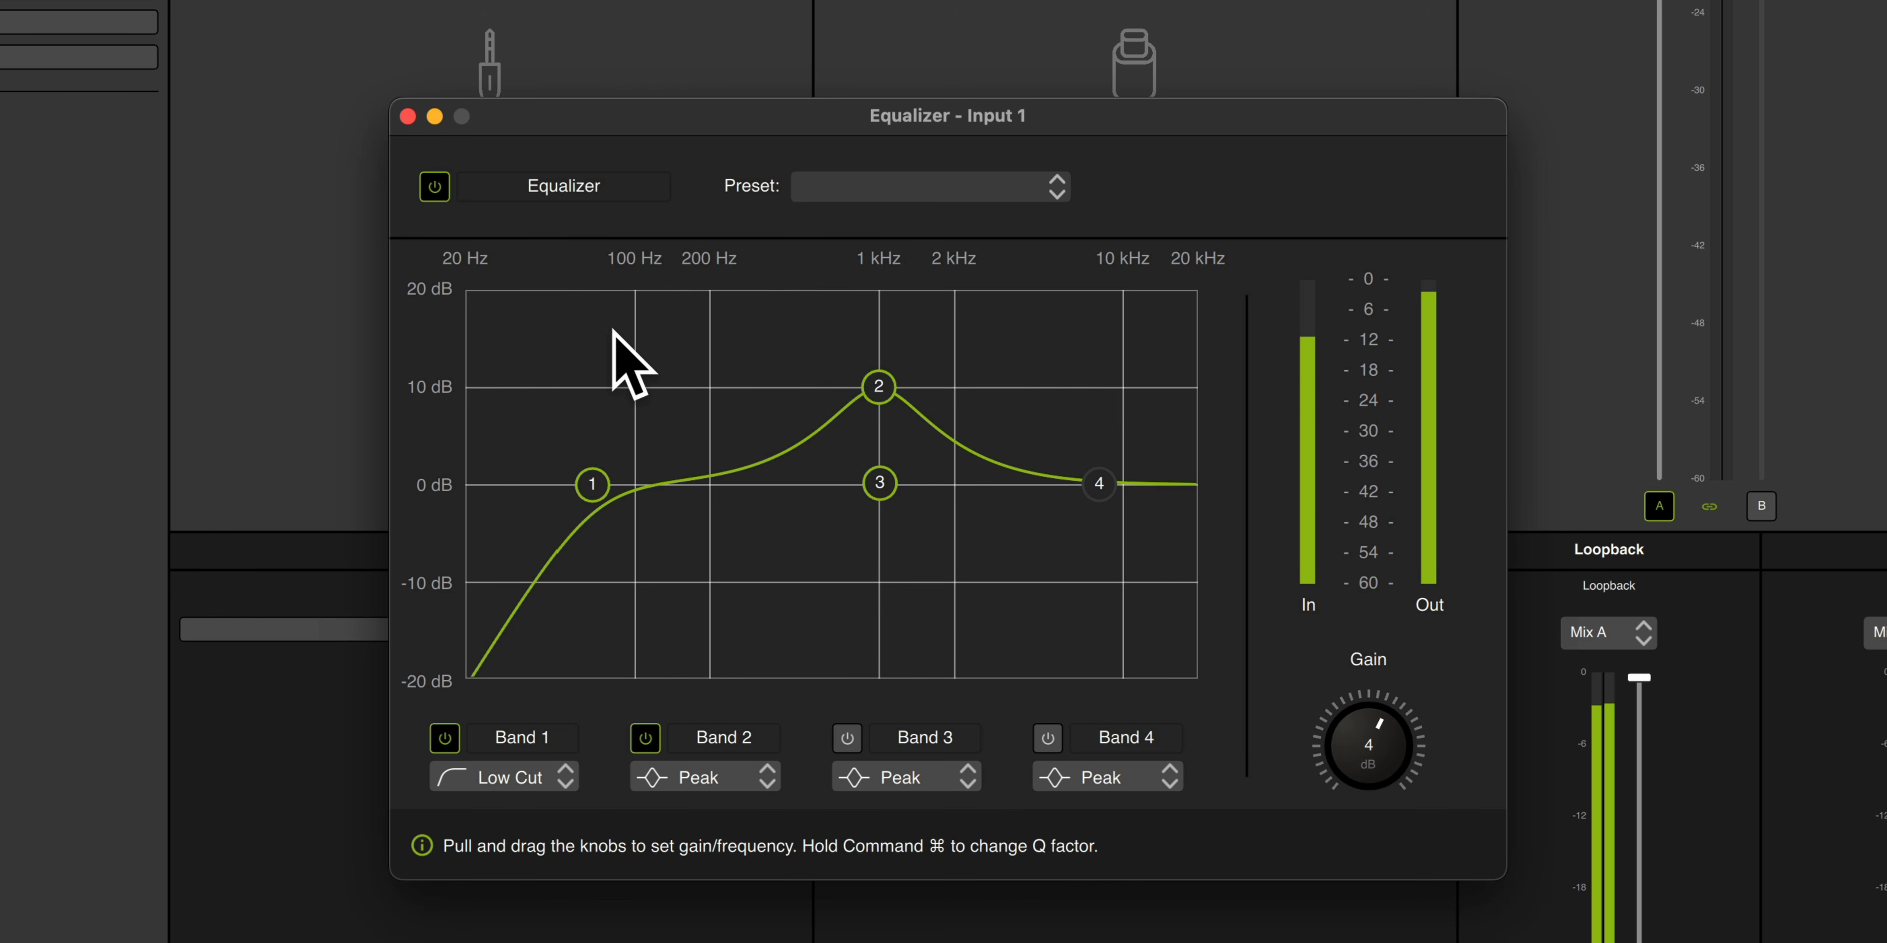
{"action": "mouse_move", "coordinate": [883, 388]}
{"action": "left_mouse_down"}
{"action": "mouse_move", "coordinate": [887, 483]}
{"action": "mouse_move", "coordinate": [884, 387]}
{"action": "left_mouse_up"}
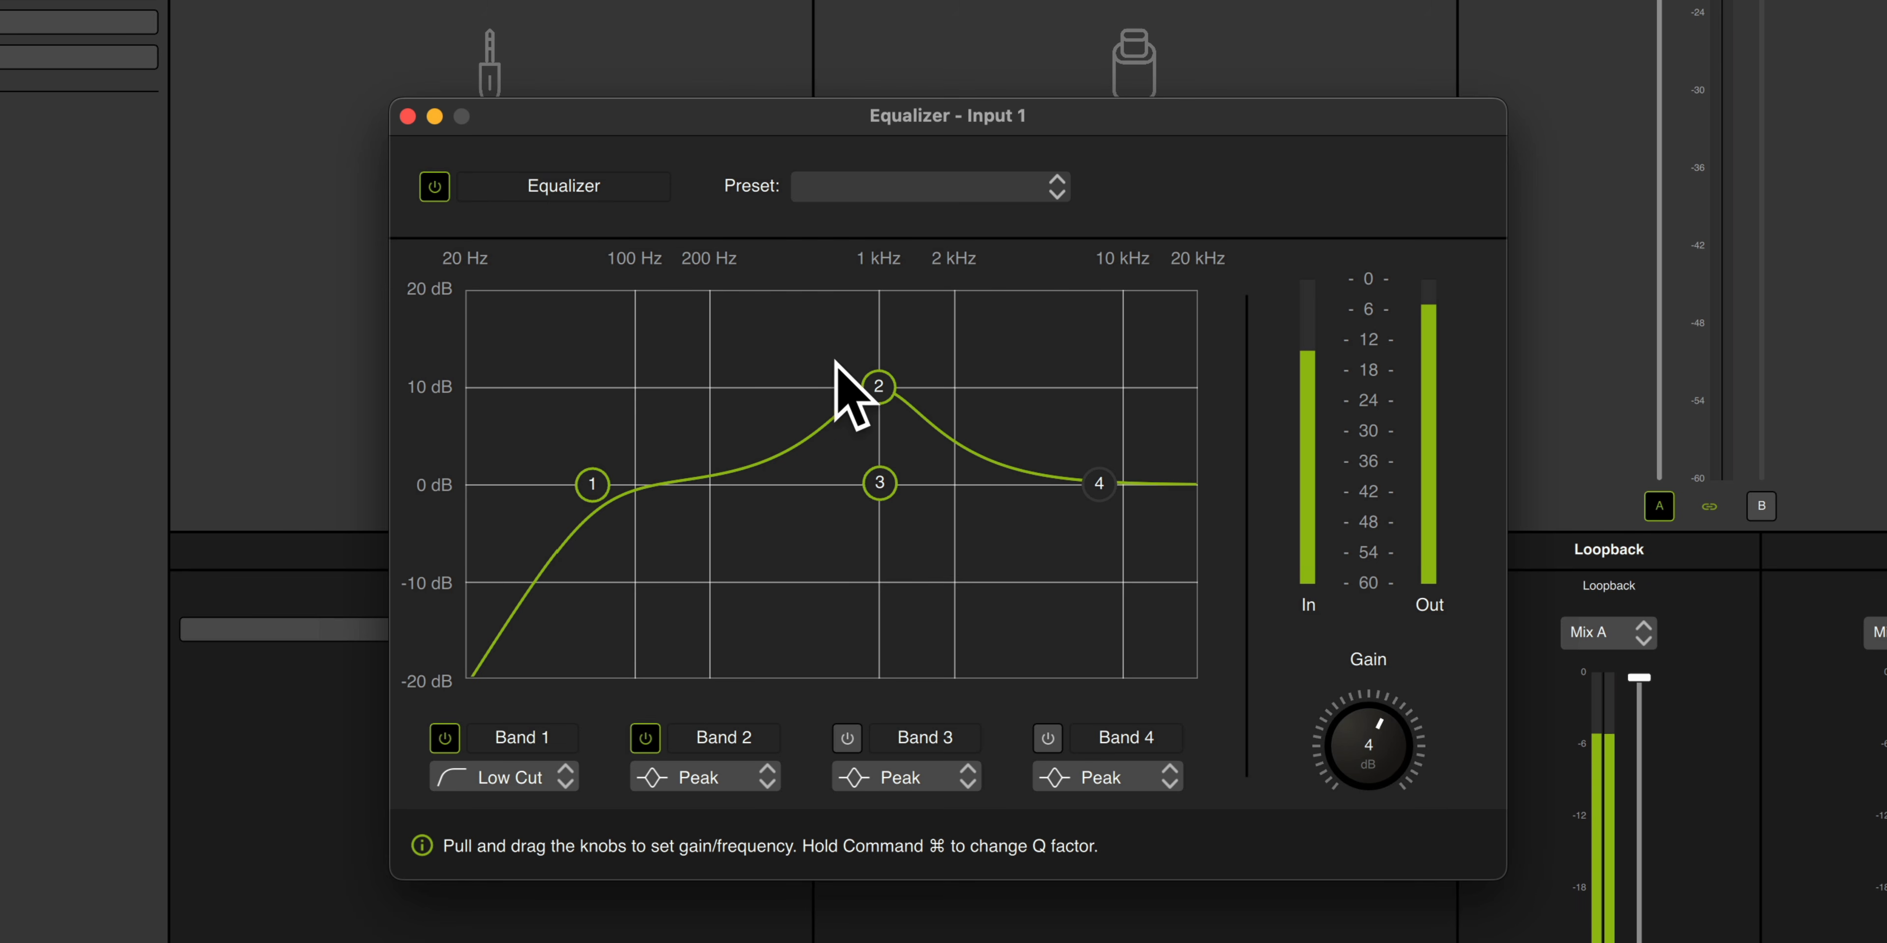
Try band 2's 10 dB peak just above 2 kHz and return it to about 1 kHz
{"action": "left_click_drag", "start_coordinate": [881, 394], "coordinate": [964, 387]}
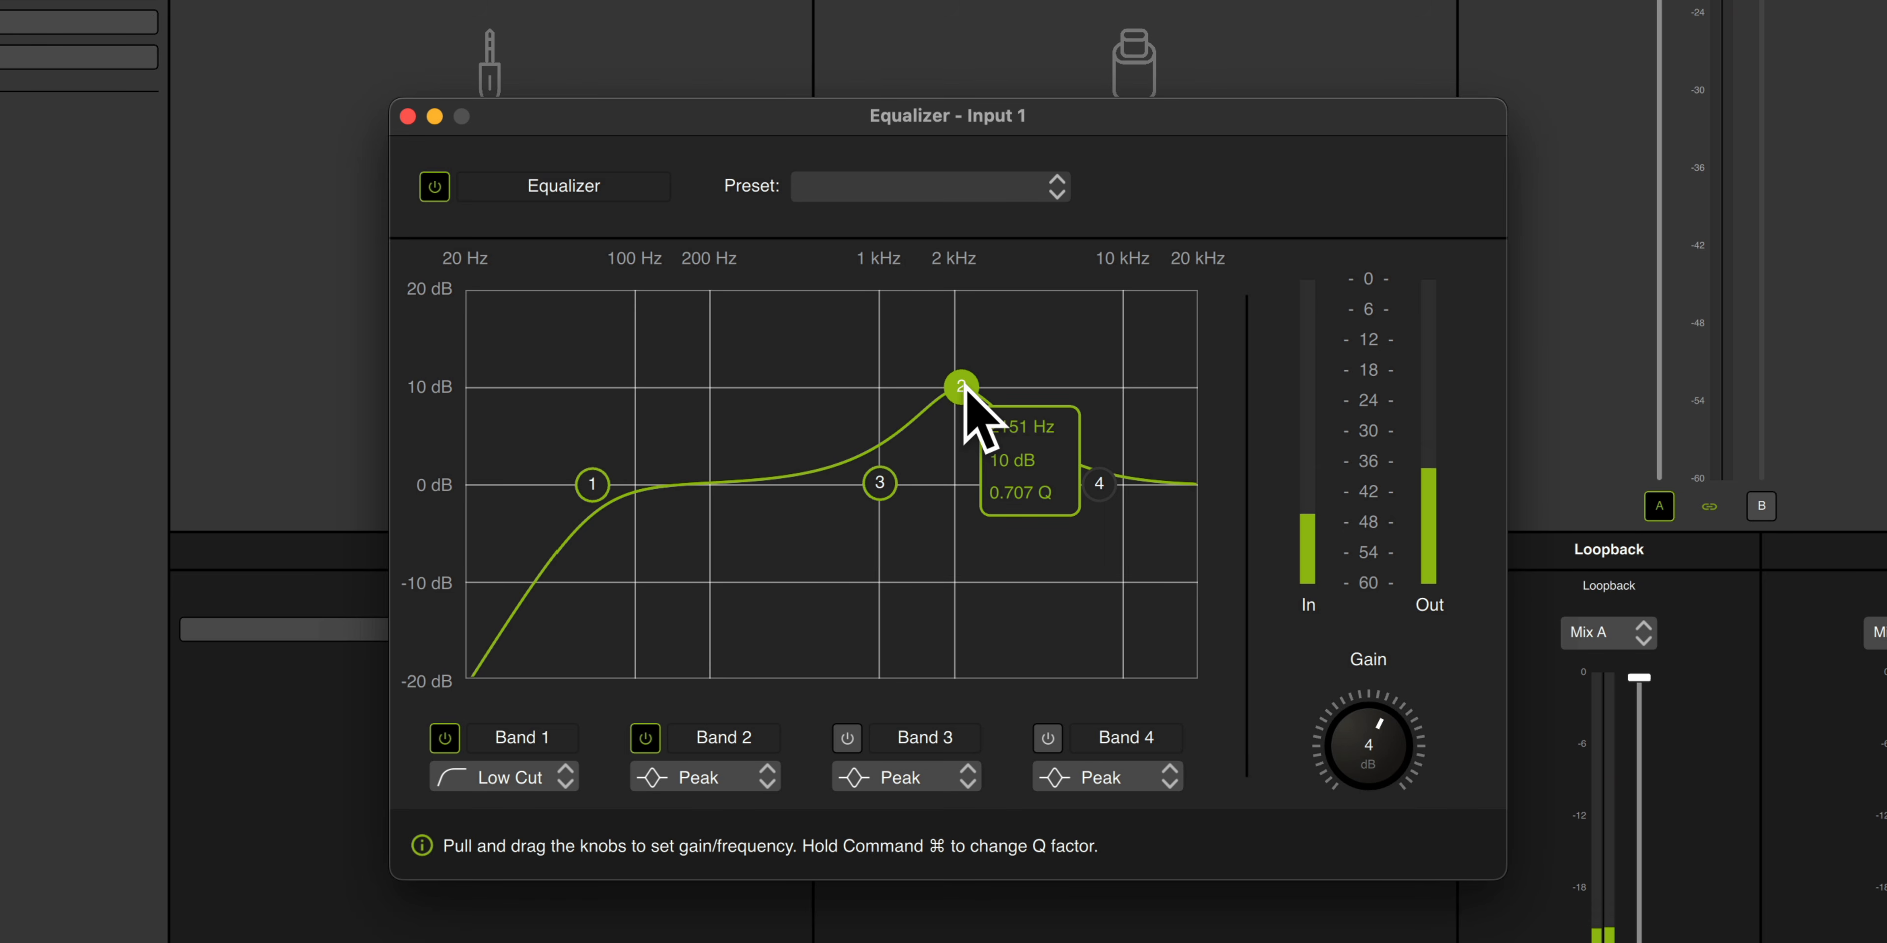
{"action": "left_click_drag", "start_coordinate": [964, 388], "coordinate": [879, 387]}
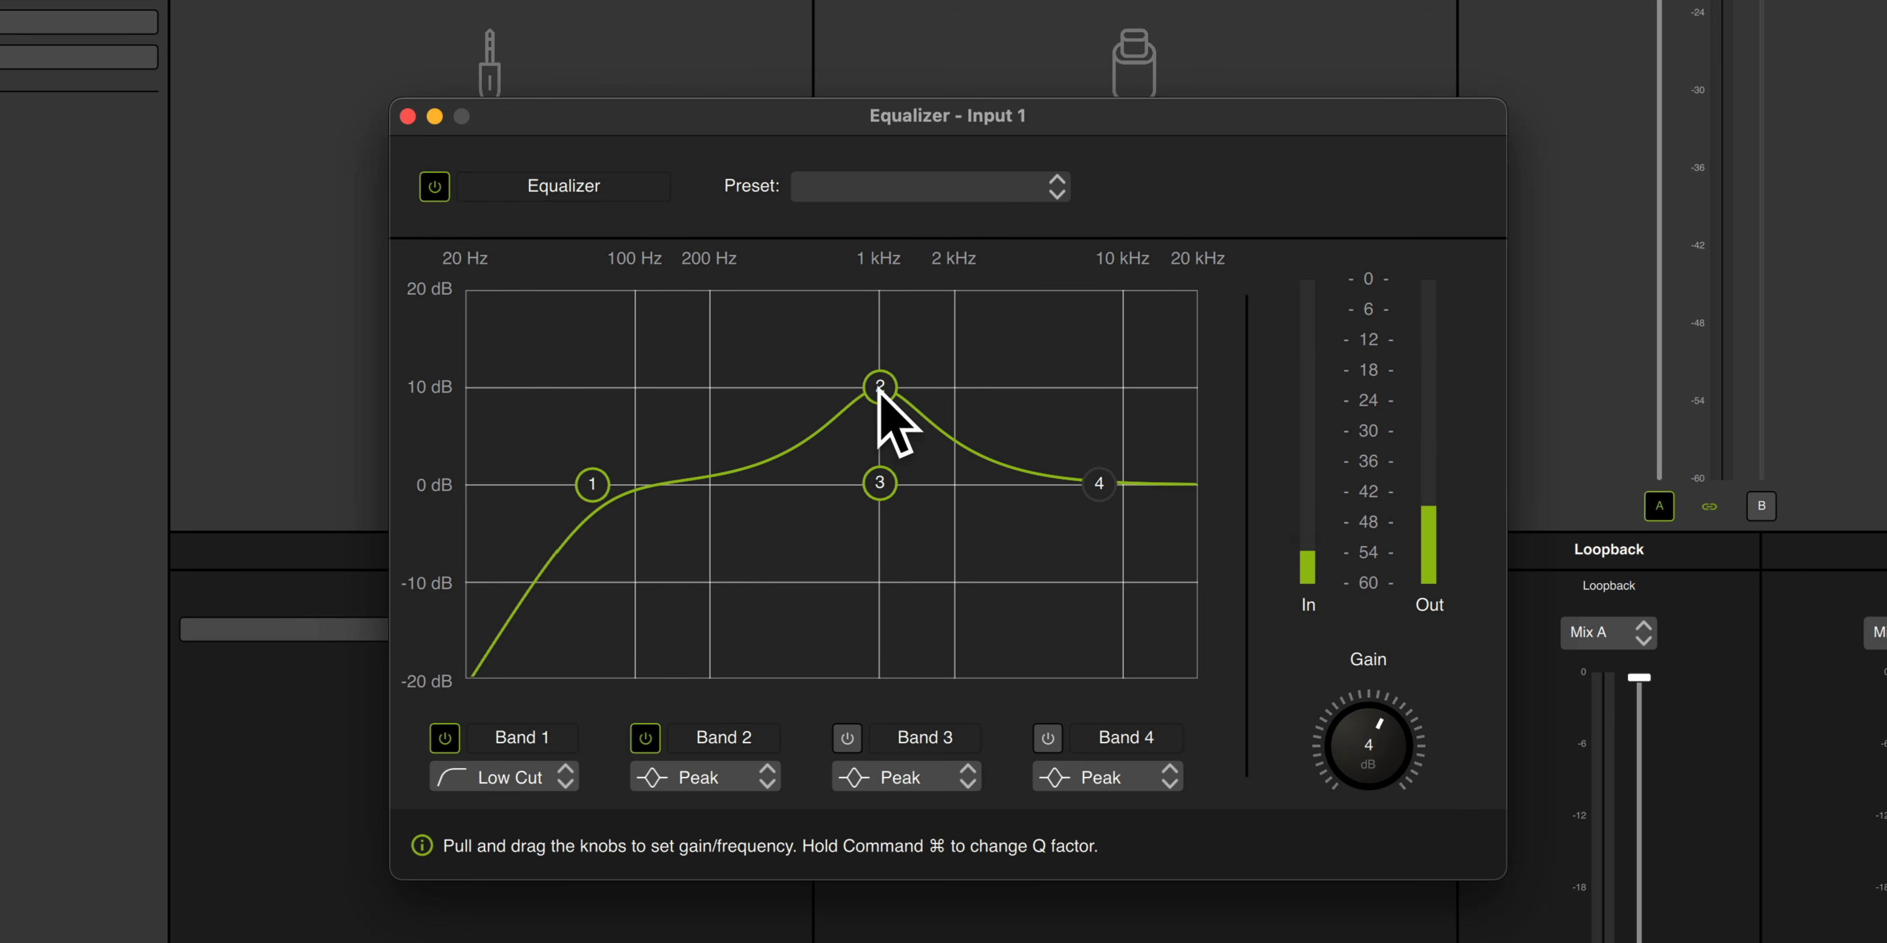
{"action": "mouse_move", "coordinate": [879, 386]}
{"action": "left_mouse_down"}
{"action": "mouse_move", "coordinate": [875, 506]}
{"action": "mouse_move", "coordinate": [873, 346]}
{"action": "mouse_move", "coordinate": [879, 388]}
{"action": "left_mouse_up"}
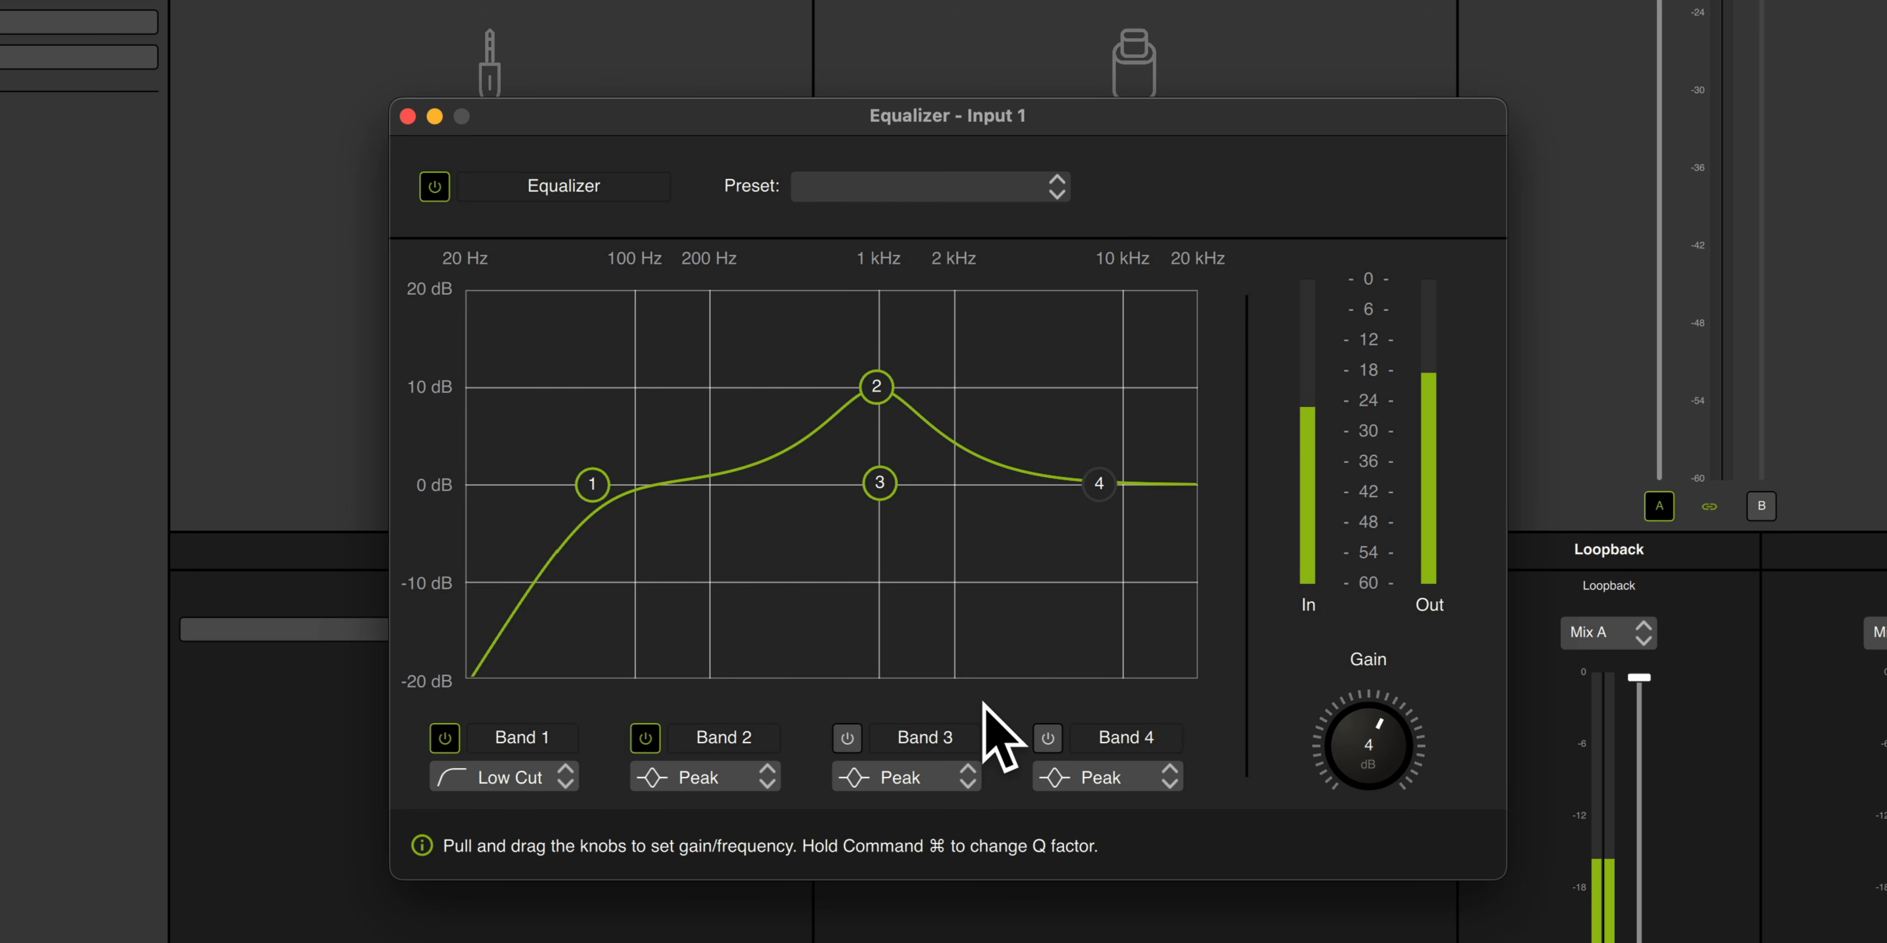
Try a 0.351 Q on band 2, narrow it to about 6.3 and sweep its peak, ending with a -3 dB cut near 750 Hz
{"action": "left_click_drag", "start_coordinate": [883, 392], "coordinate": [879, 433]}
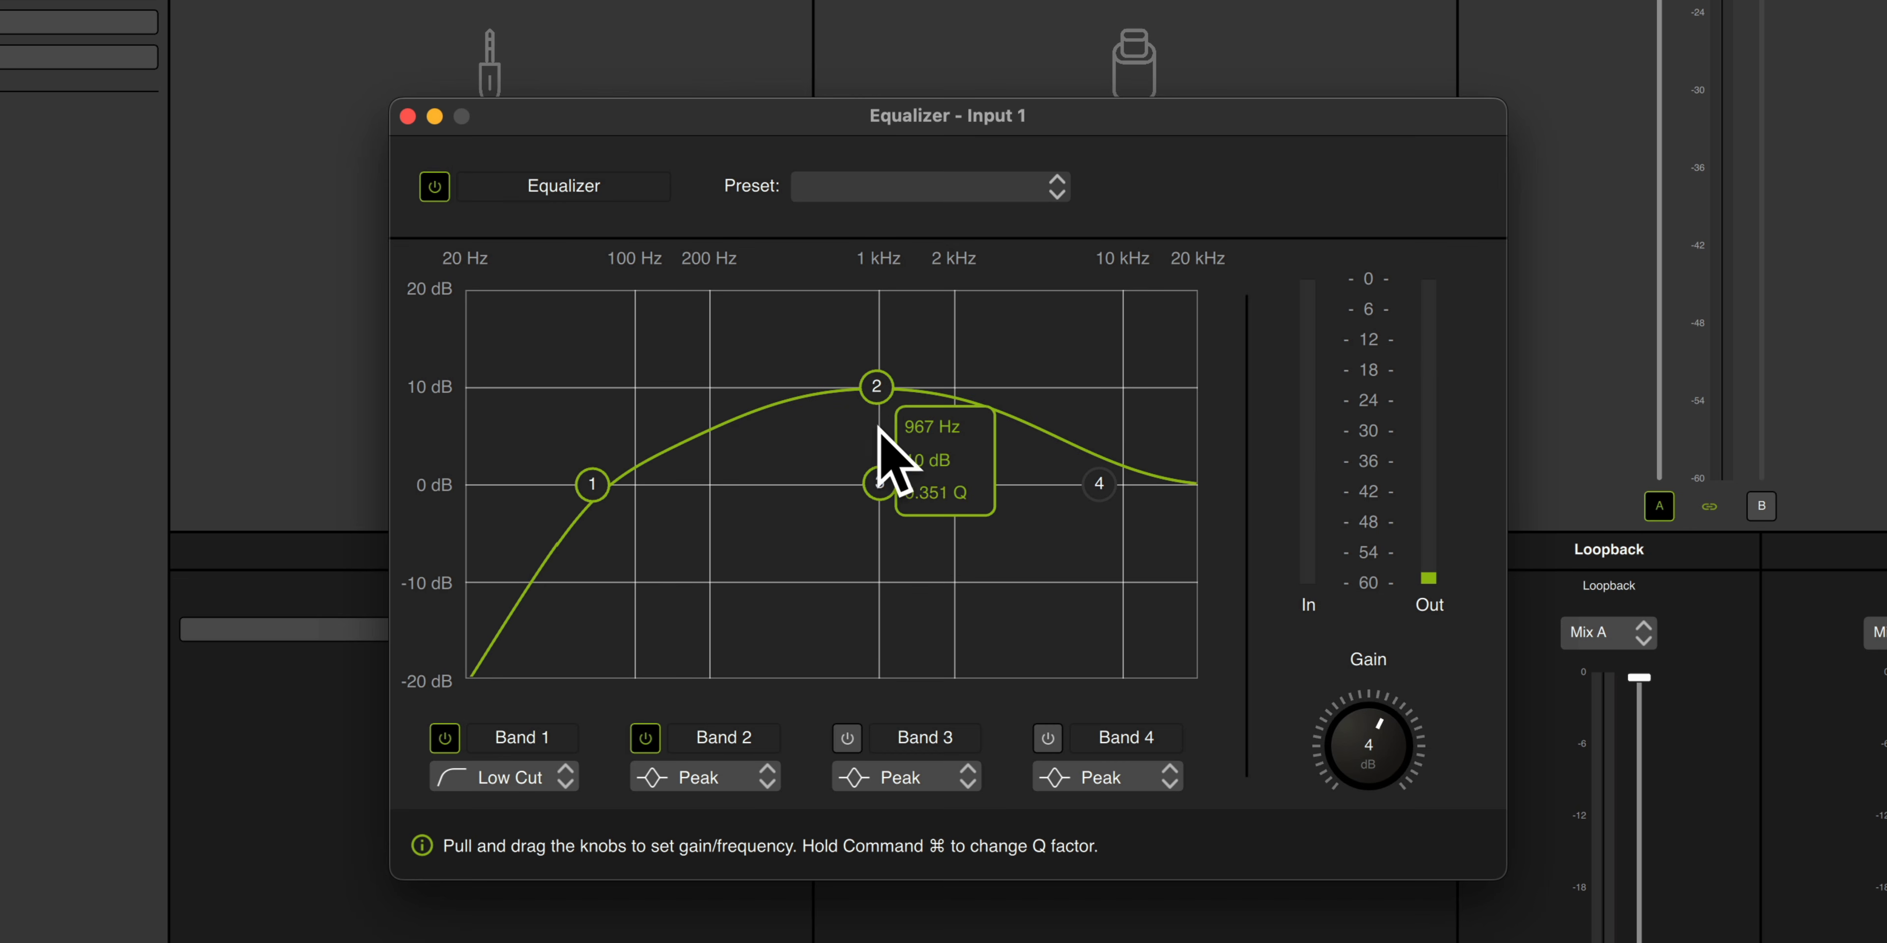
{"action": "left_click_drag", "start_coordinate": [879, 324], "coordinate": [883, 0]}
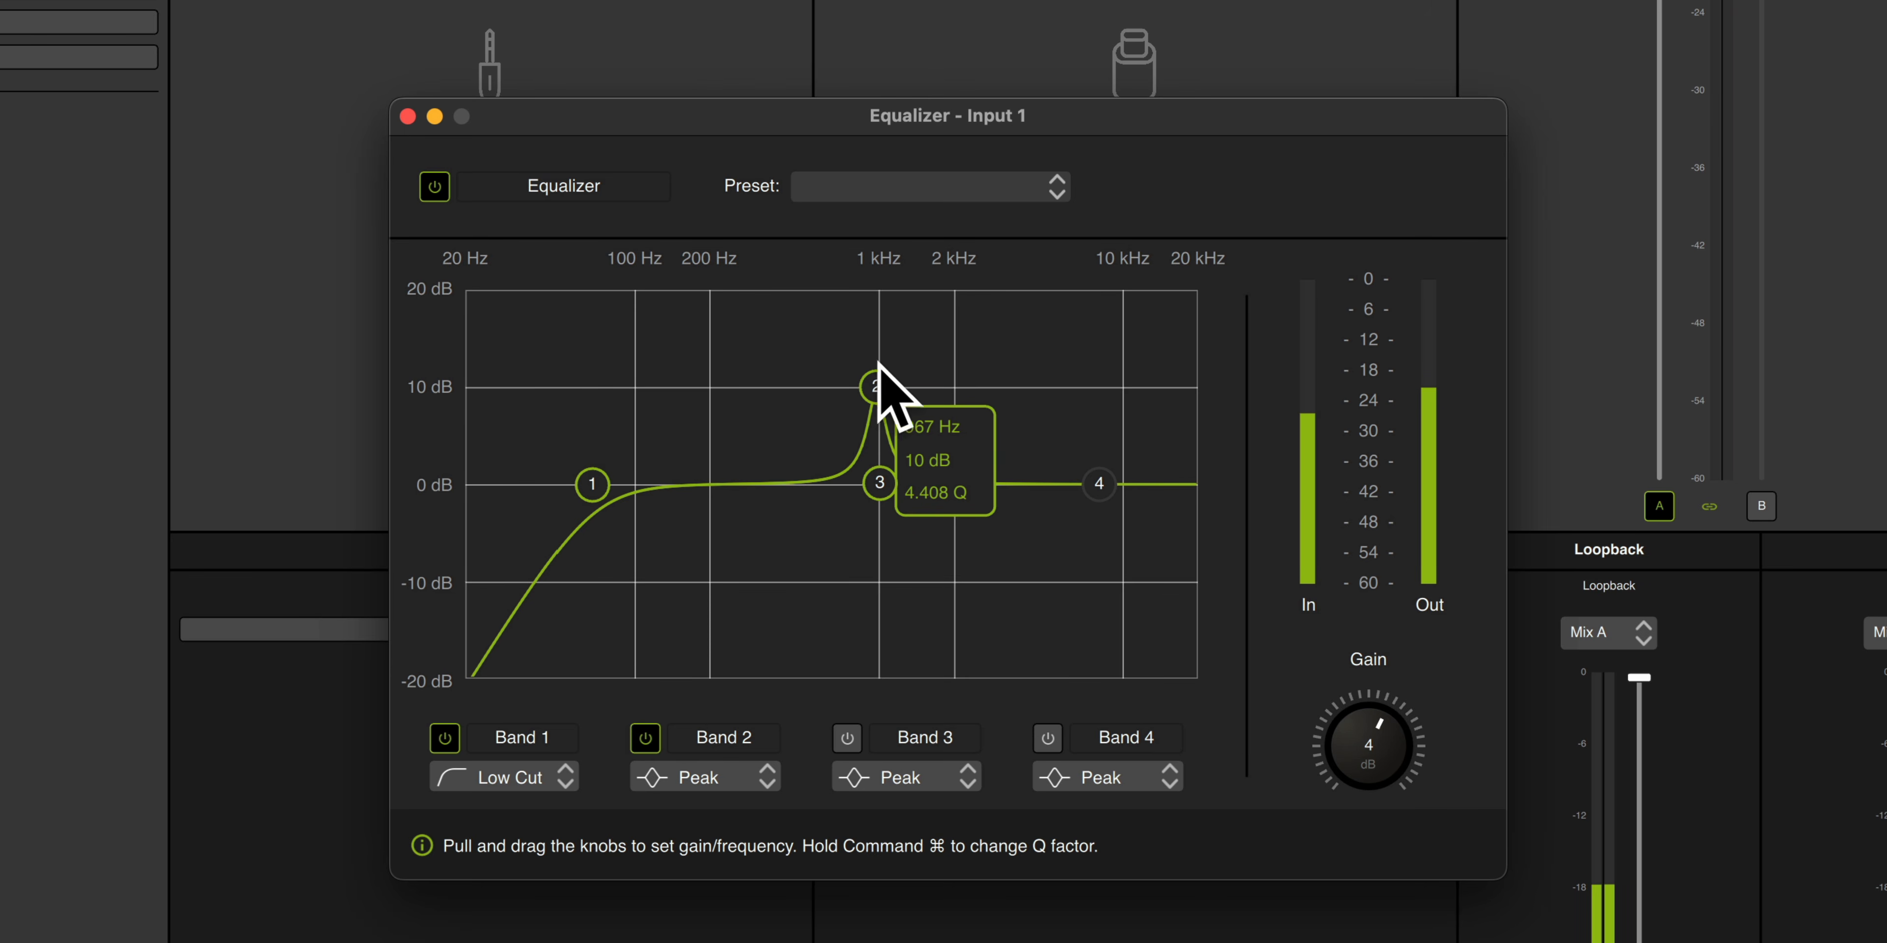
{"action": "left_click_drag", "start_coordinate": [881, 392], "coordinate": [876, 147]}
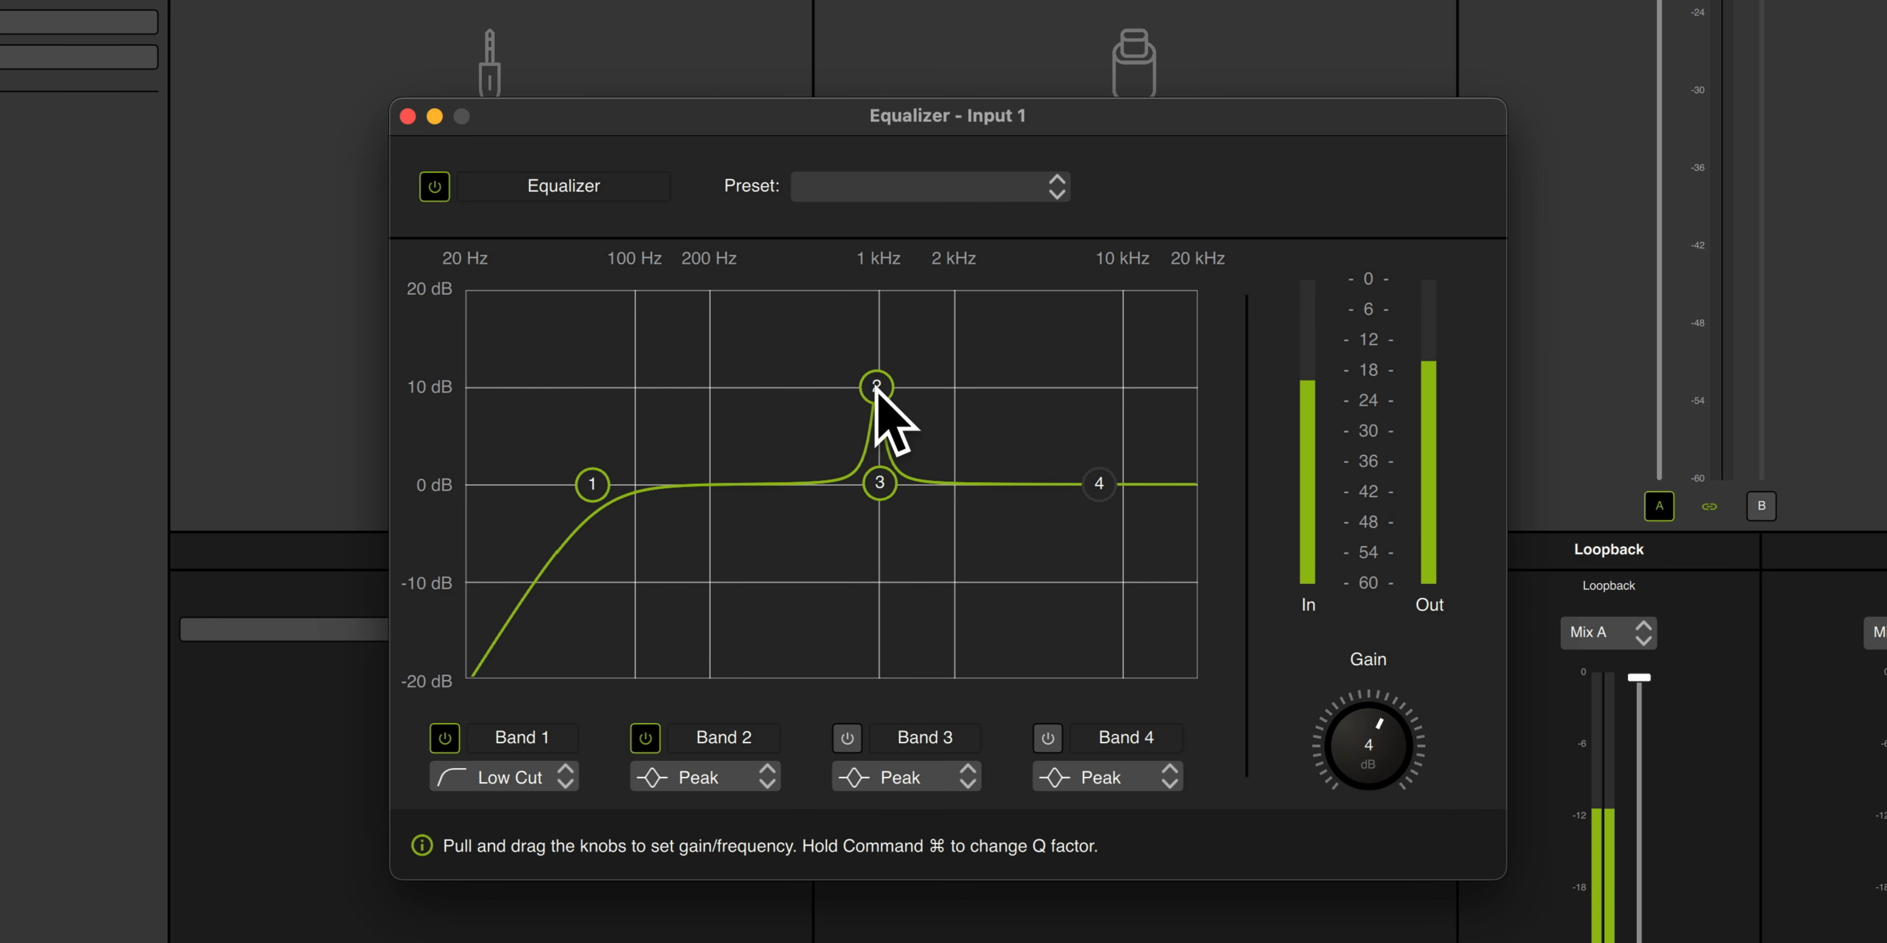
{"action": "left_click_drag", "start_coordinate": [876, 386], "coordinate": [848, 386]}
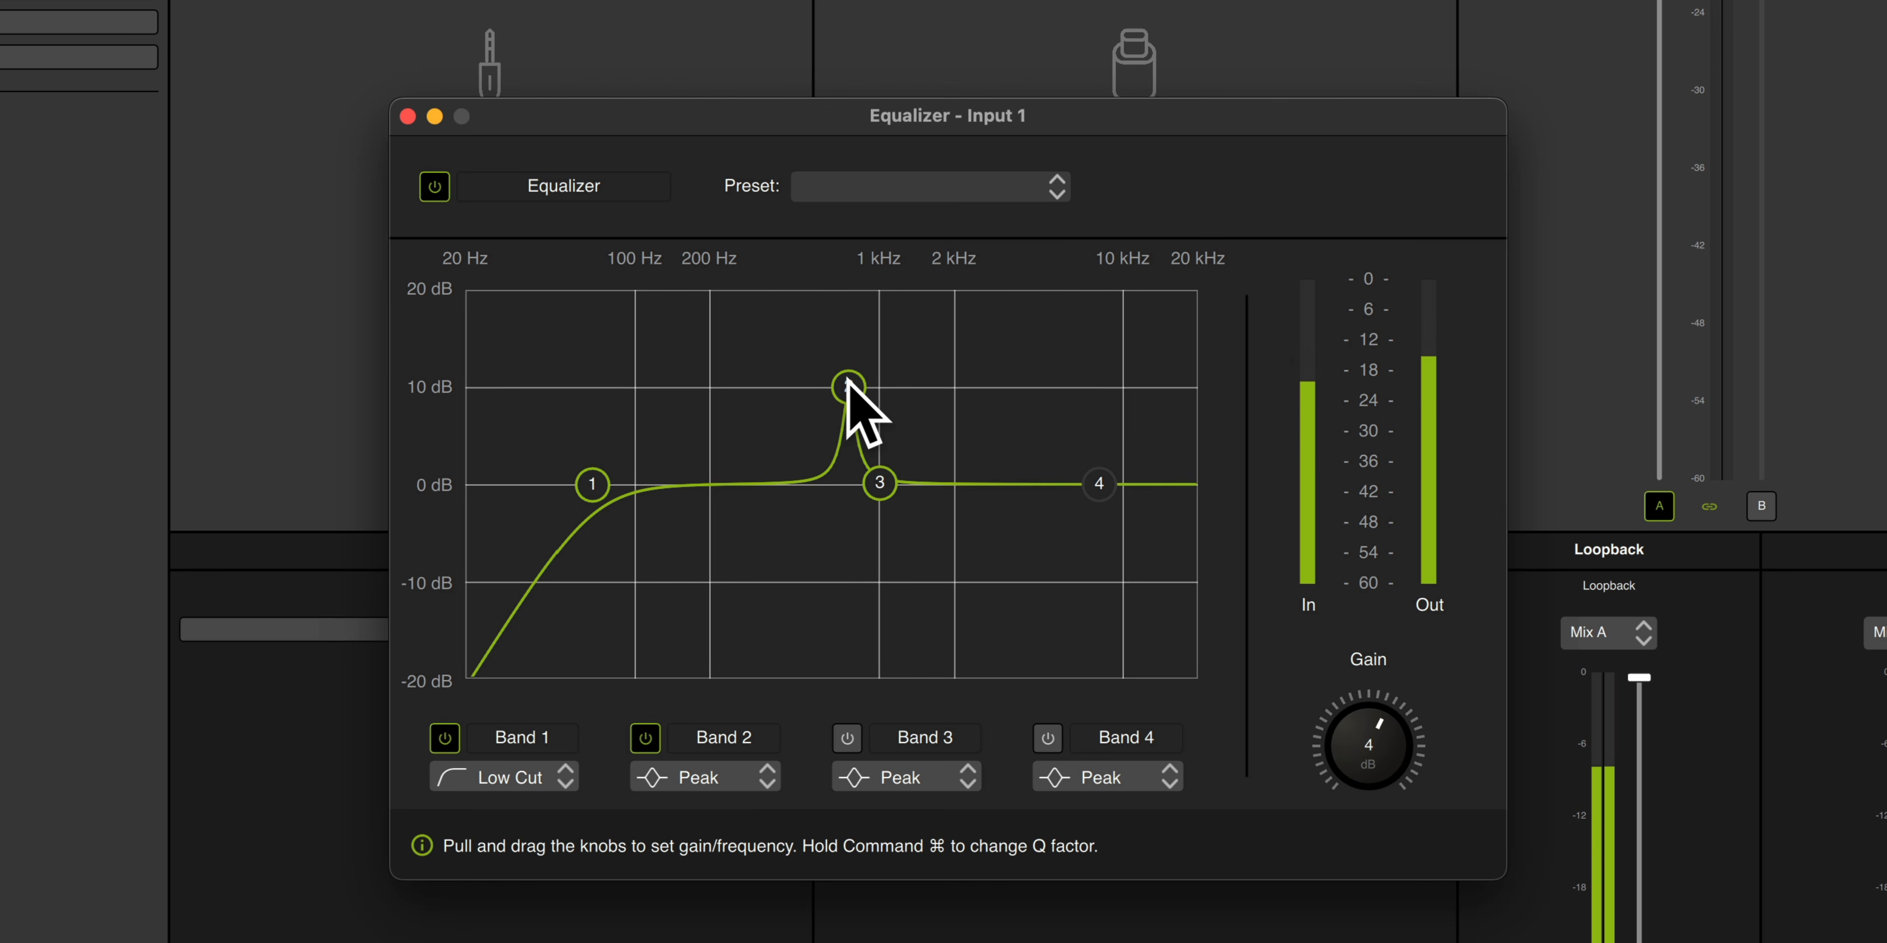
{"action": "left_click_drag", "start_coordinate": [848, 386], "coordinate": [932, 402]}
Switch on band 3 and set it to a -3 dB cut at 2082 Hz with a Q of 1.385
{"action": "mouse_move", "coordinate": [935, 484]}
{"action": "left_mouse_down"}
{"action": "mouse_move", "coordinate": [944, 168]}
{"action": "mouse_move", "coordinate": [936, 488]}
{"action": "mouse_move", "coordinate": [952, 295]}
{"action": "mouse_move", "coordinate": [943, 463]}
{"action": "left_mouse_up"}
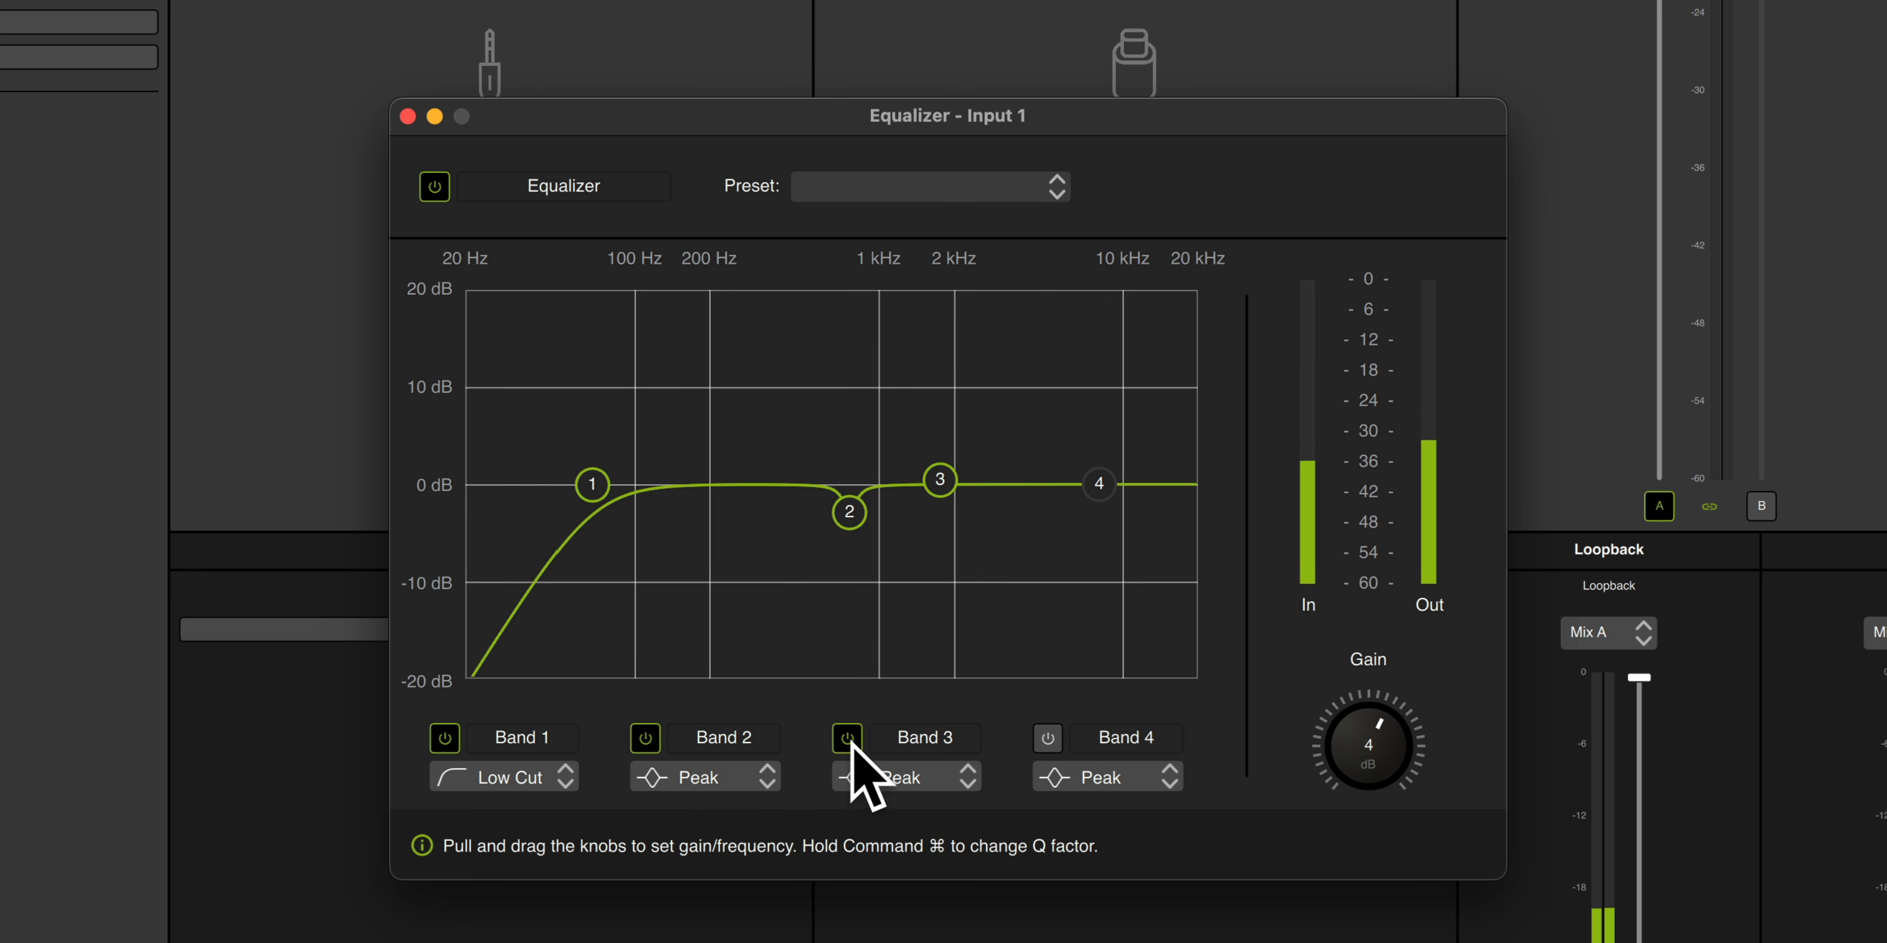
{"action": "mouse_move", "coordinate": [940, 482]}
{"action": "left_mouse_down"}
{"action": "mouse_move", "coordinate": [957, 371]}
{"action": "mouse_move", "coordinate": [1121, 370]}
{"action": "mouse_move", "coordinate": [638, 357]}
{"action": "mouse_move", "coordinate": [954, 364]}
{"action": "mouse_move", "coordinate": [958, 512]}
{"action": "left_mouse_up"}
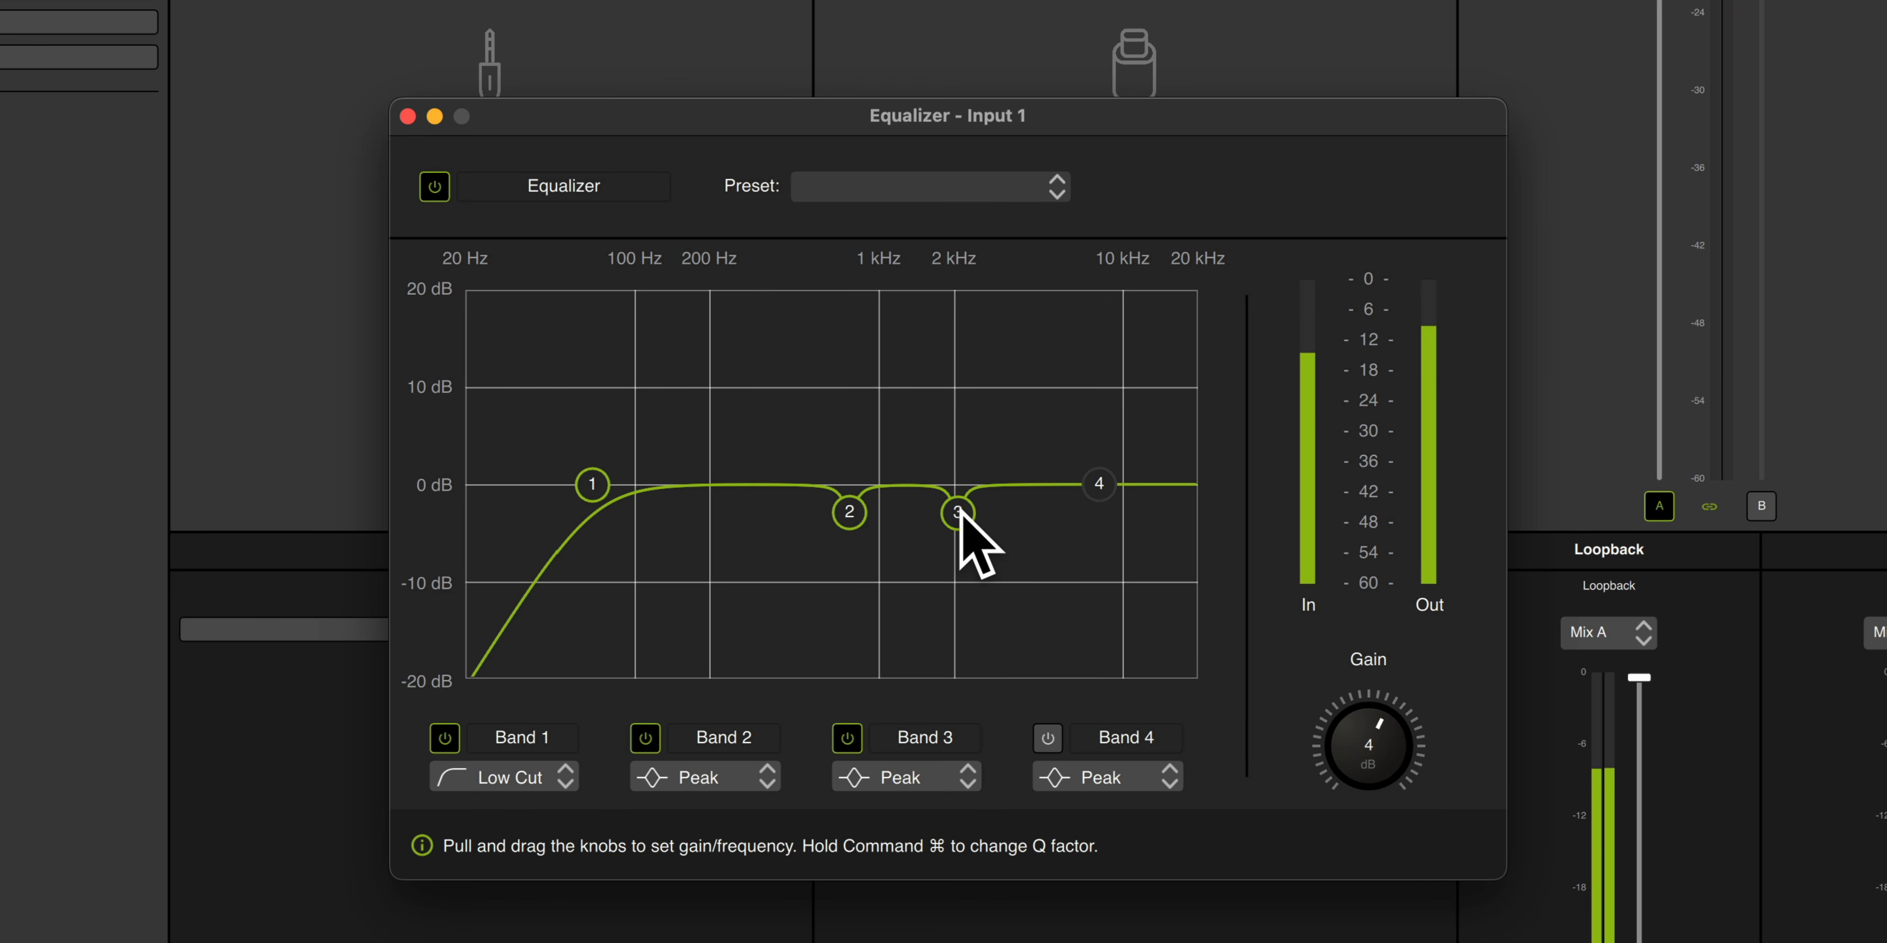
{"action": "mouse_move", "coordinate": [962, 516]}
{"action": "left_click_drag", "start_coordinate": [959, 575], "coordinate": [973, 635]}
{"action": "left_click_drag", "start_coordinate": [994, 892], "coordinate": [954, 528]}
{"action": "left_click_drag", "start_coordinate": [962, 591], "coordinate": [972, 519]}
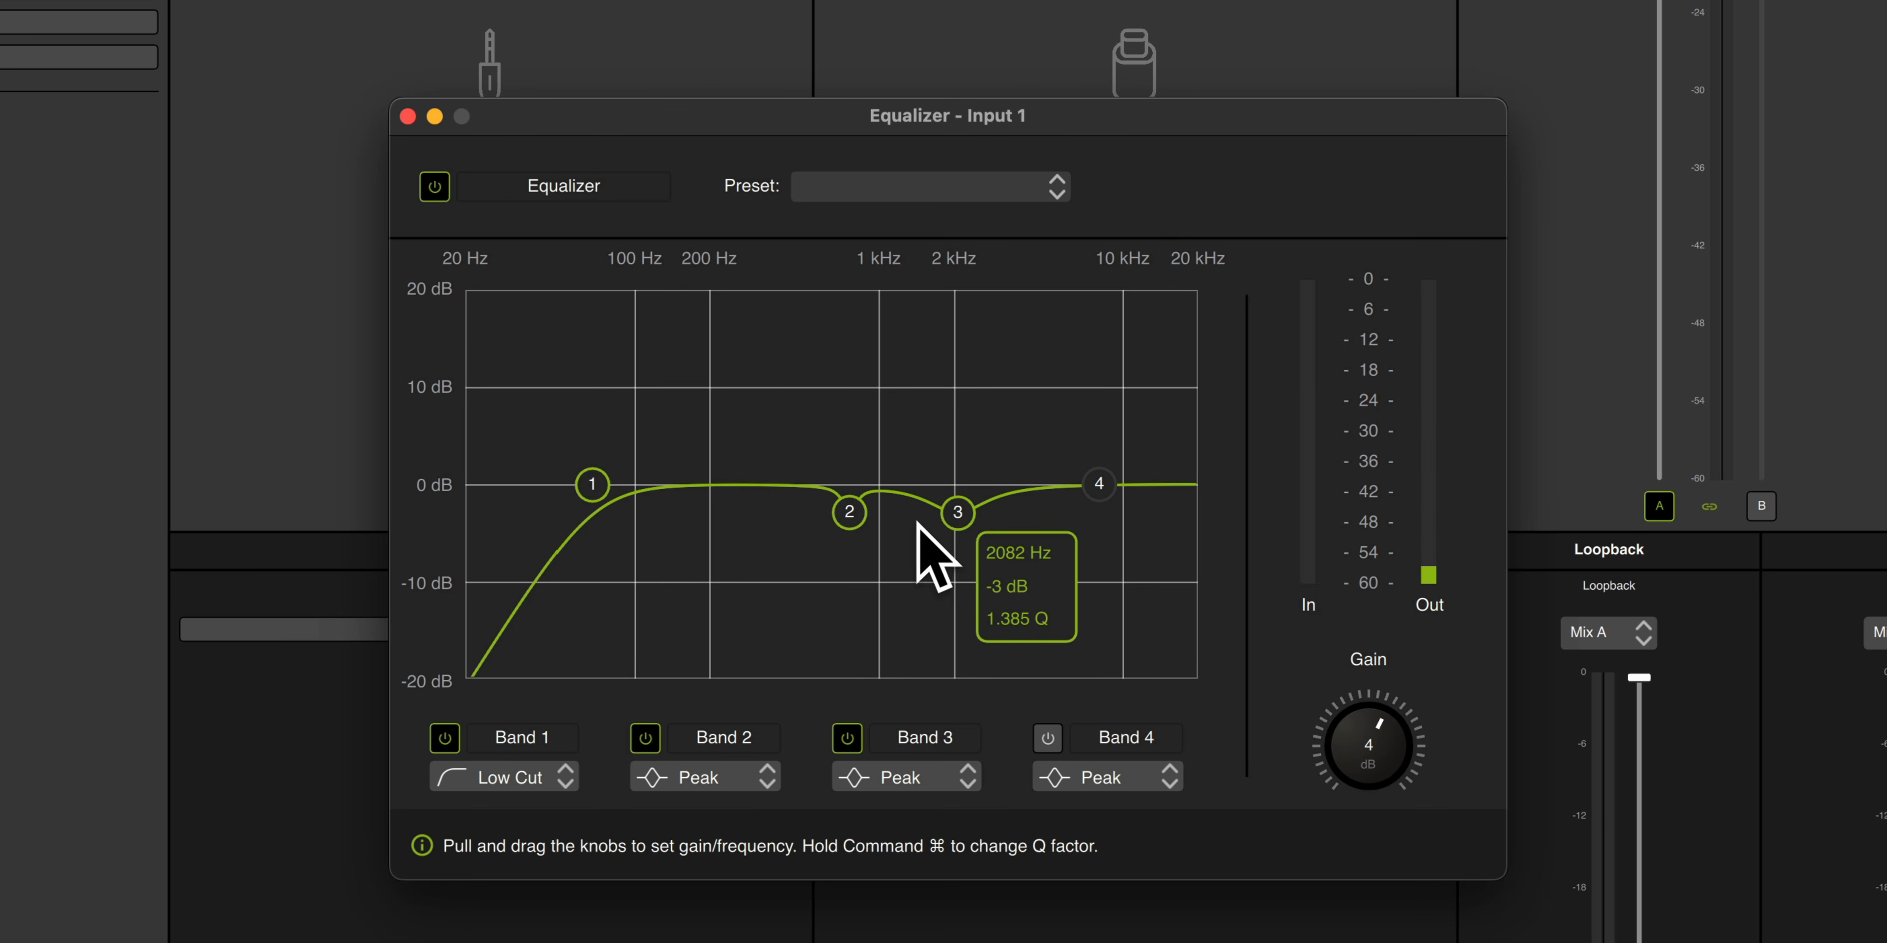
Move band 2's cut to 813 Hz, widen it to a Q of 1.344 and bypass the equalizer for comparison
{"action": "left_click", "coordinate": [848, 510]}
{"action": "mouse_move", "coordinate": [846, 508]}
{"action": "left_mouse_down"}
{"action": "mouse_move", "coordinate": [855, 616]}
{"action": "mouse_move", "coordinate": [854, 513]}
{"action": "left_mouse_up"}
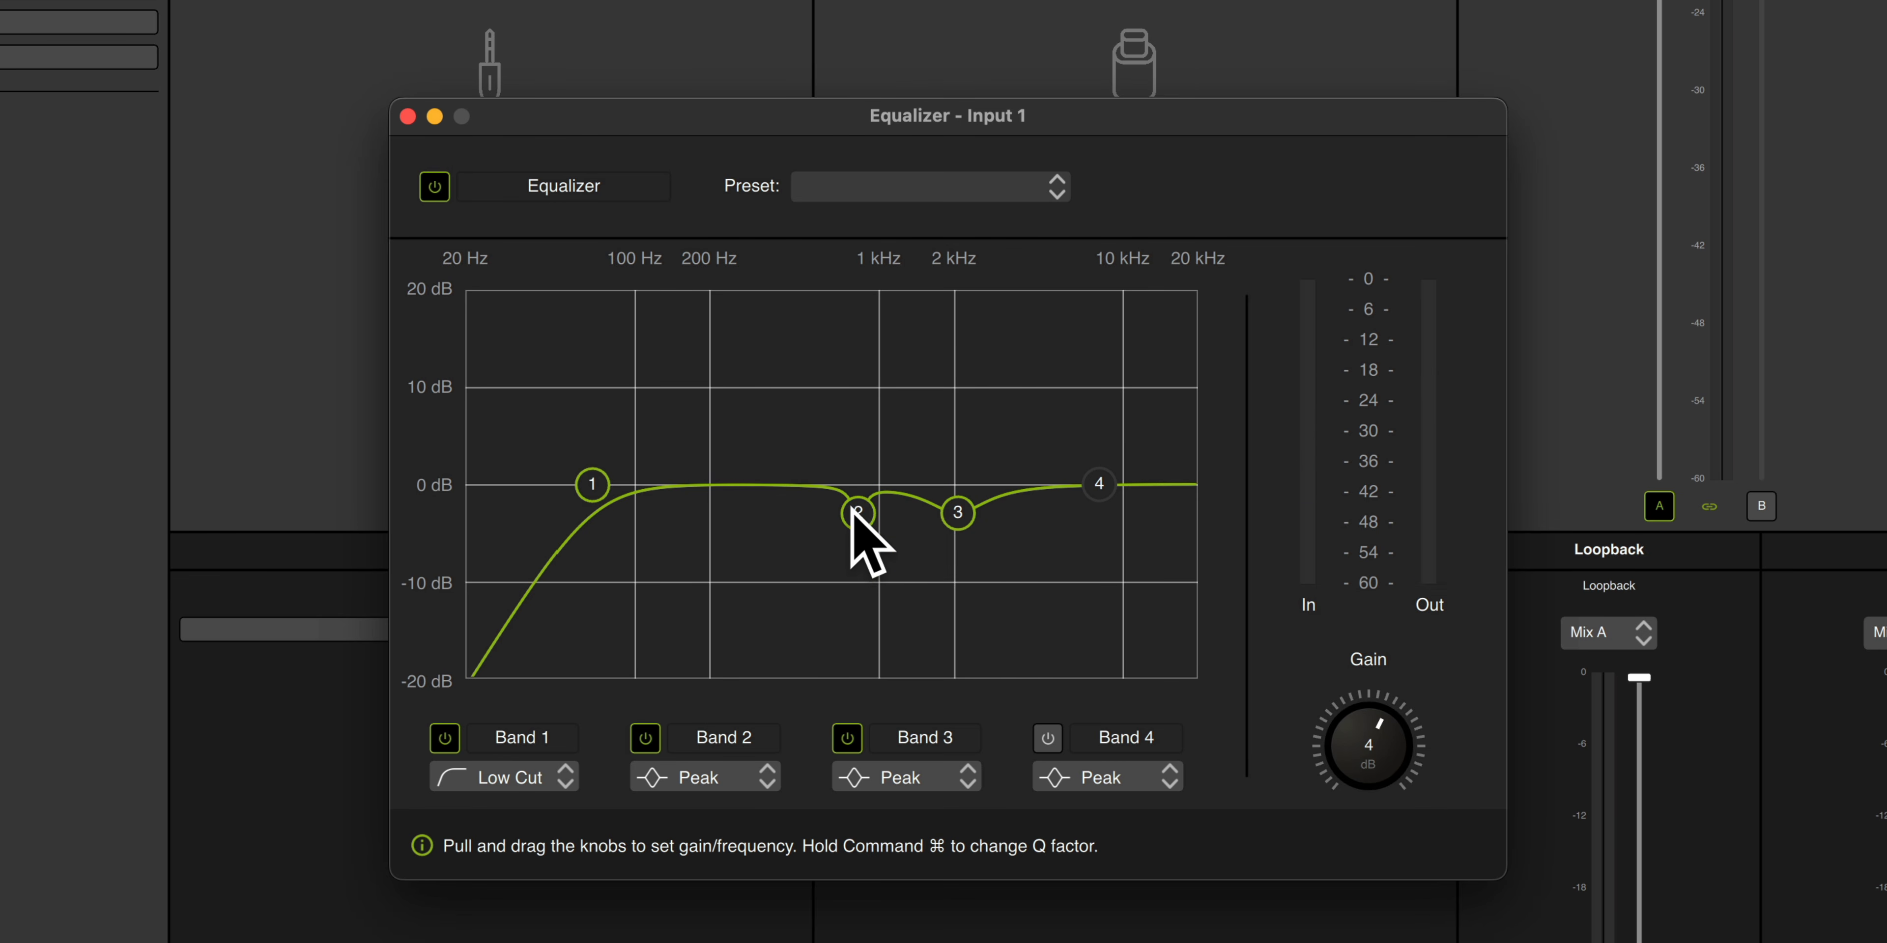
{"action": "mouse_move", "coordinate": [859, 511]}
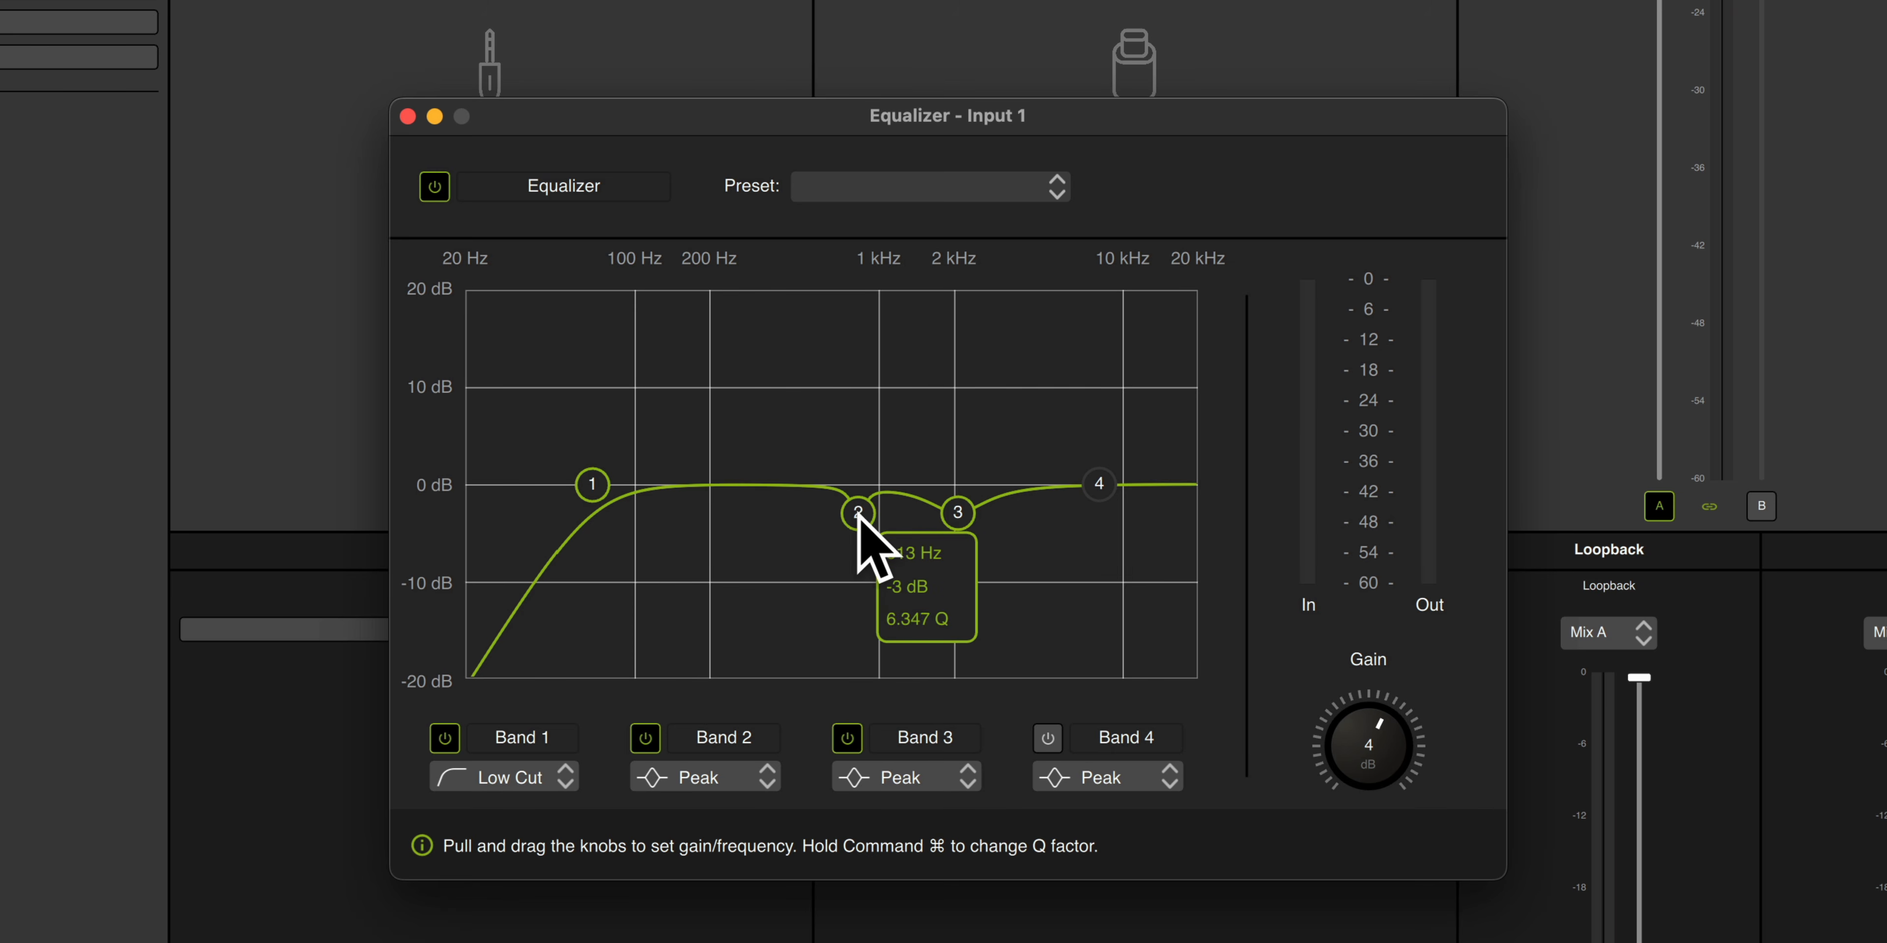
{"action": "left_click_drag", "start_coordinate": [861, 579], "coordinate": [862, 662]}
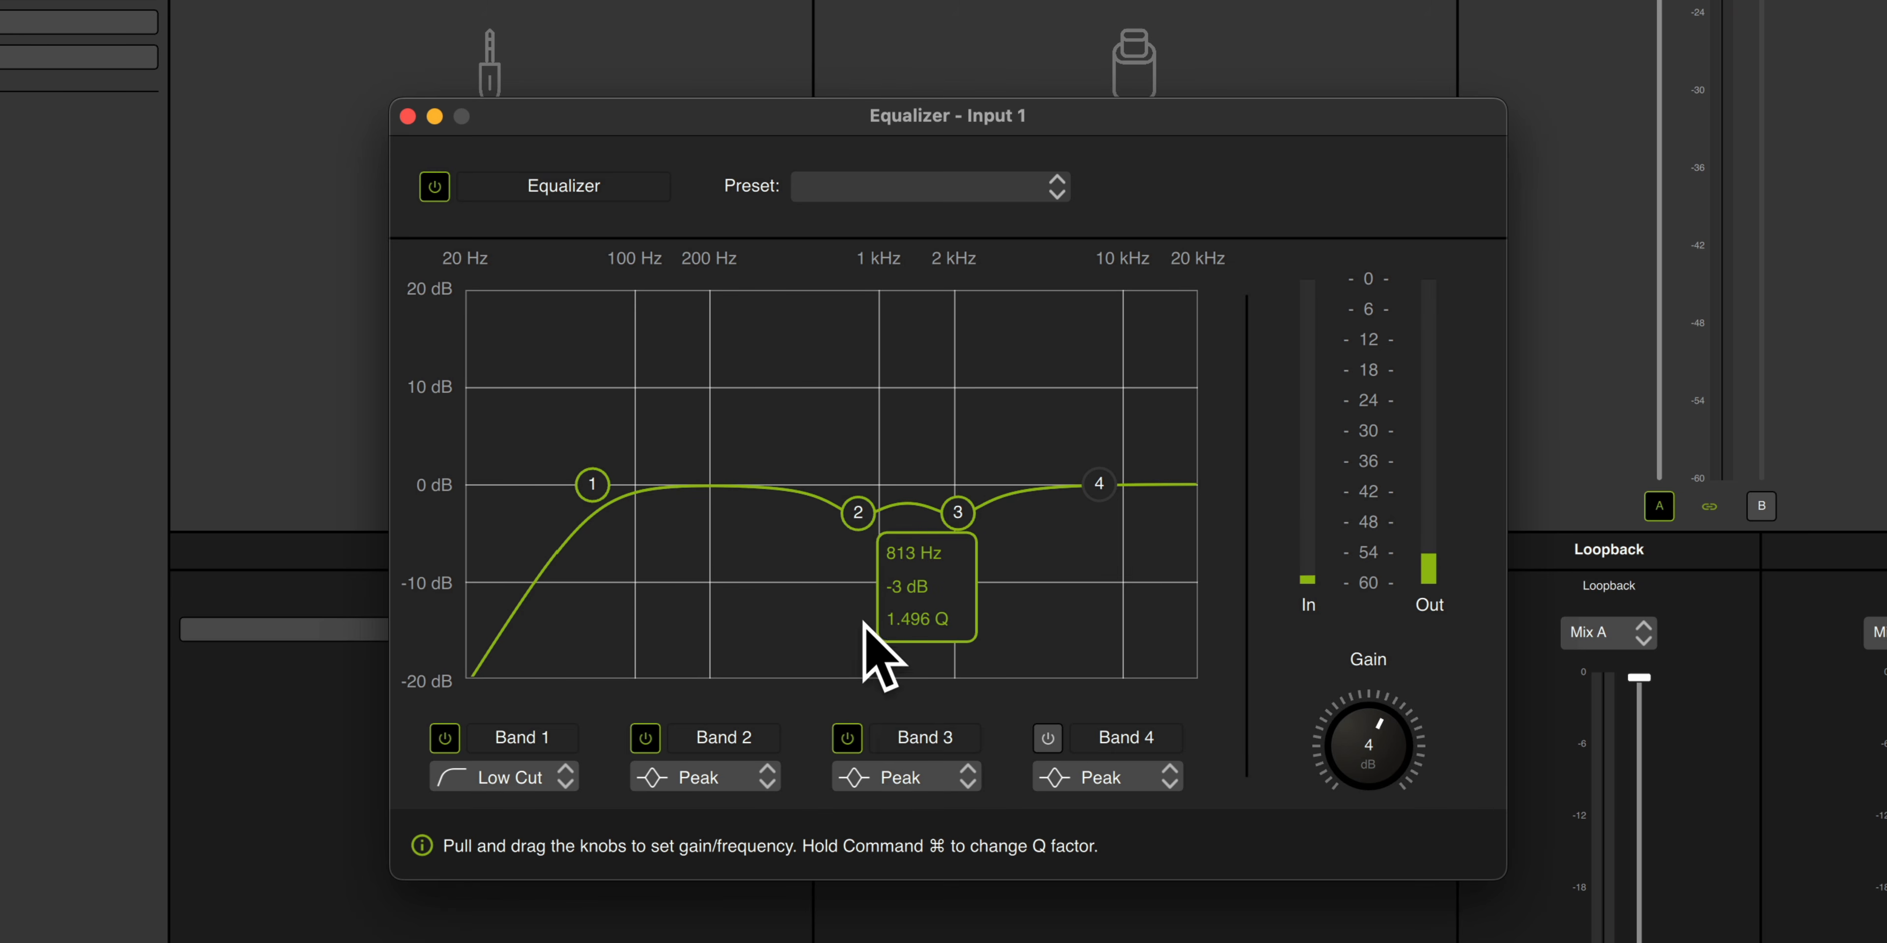
{"action": "left_click_drag", "start_coordinate": [866, 540], "coordinate": [857, 507]}
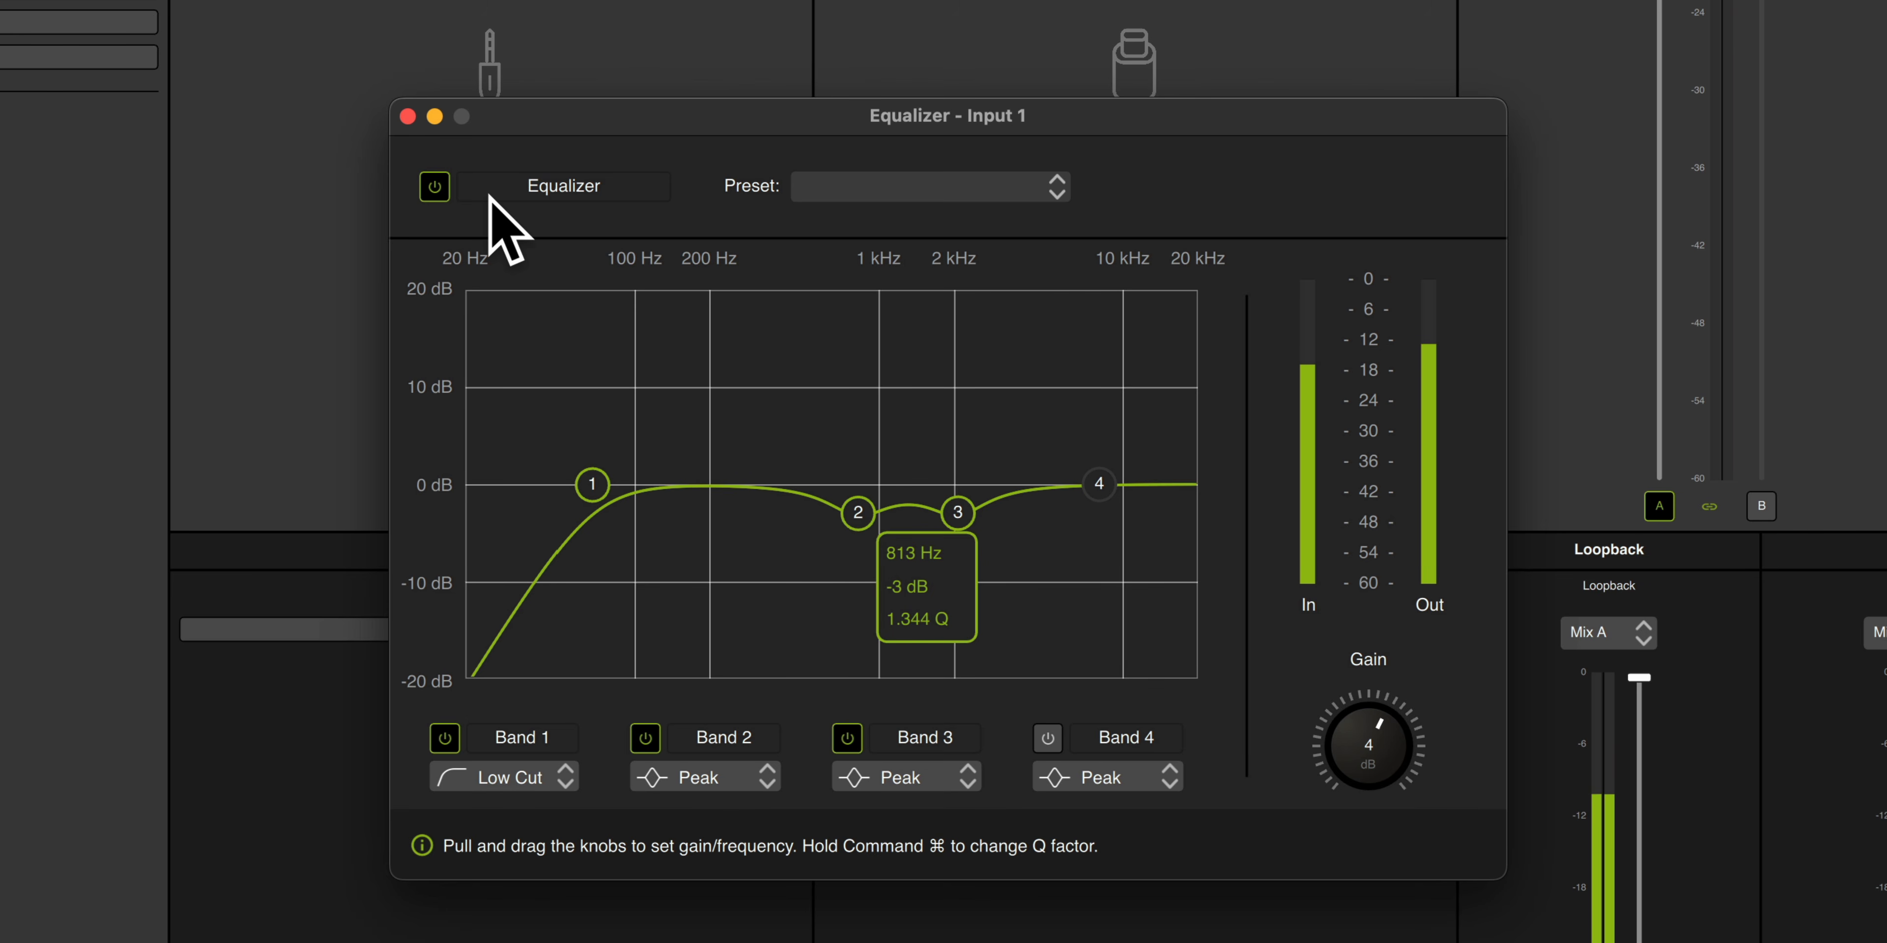
{"action": "left_click", "coordinate": [433, 189]}
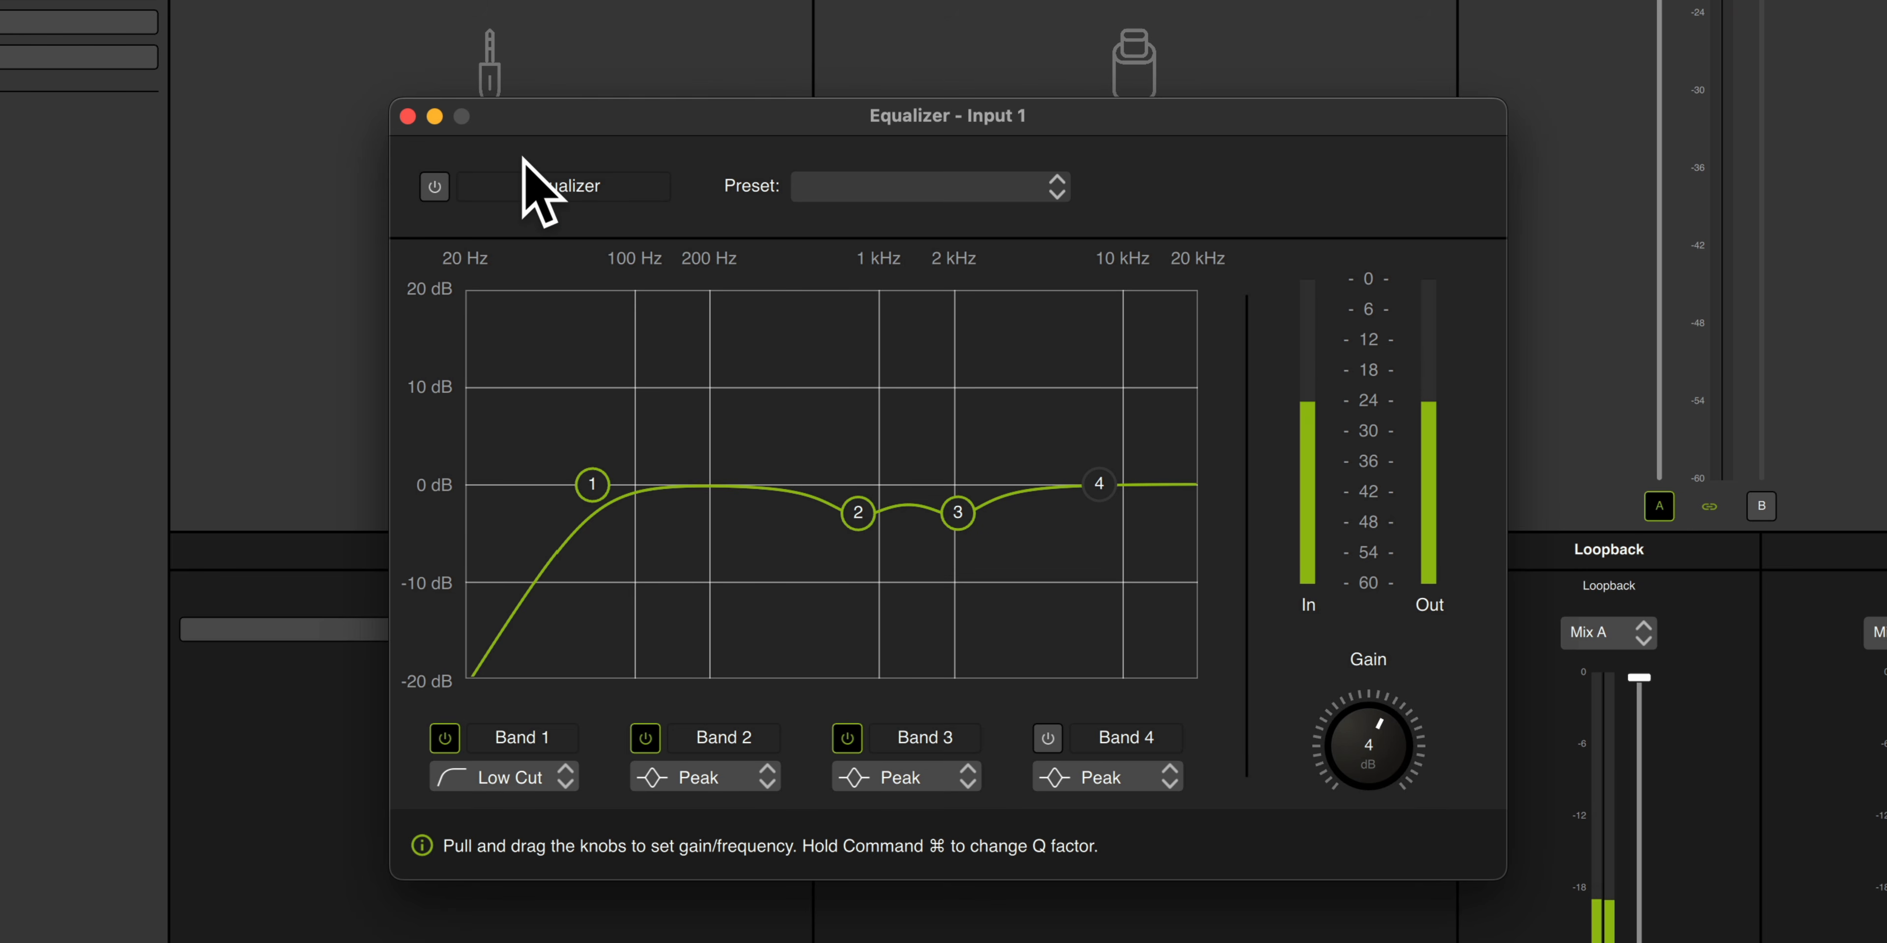
Re-enable the equalizer and ease the mid cuts to about -1 dB on band 2 and -1.4 dB at 2125 Hz on band 3
{"action": "left_click", "coordinate": [444, 186]}
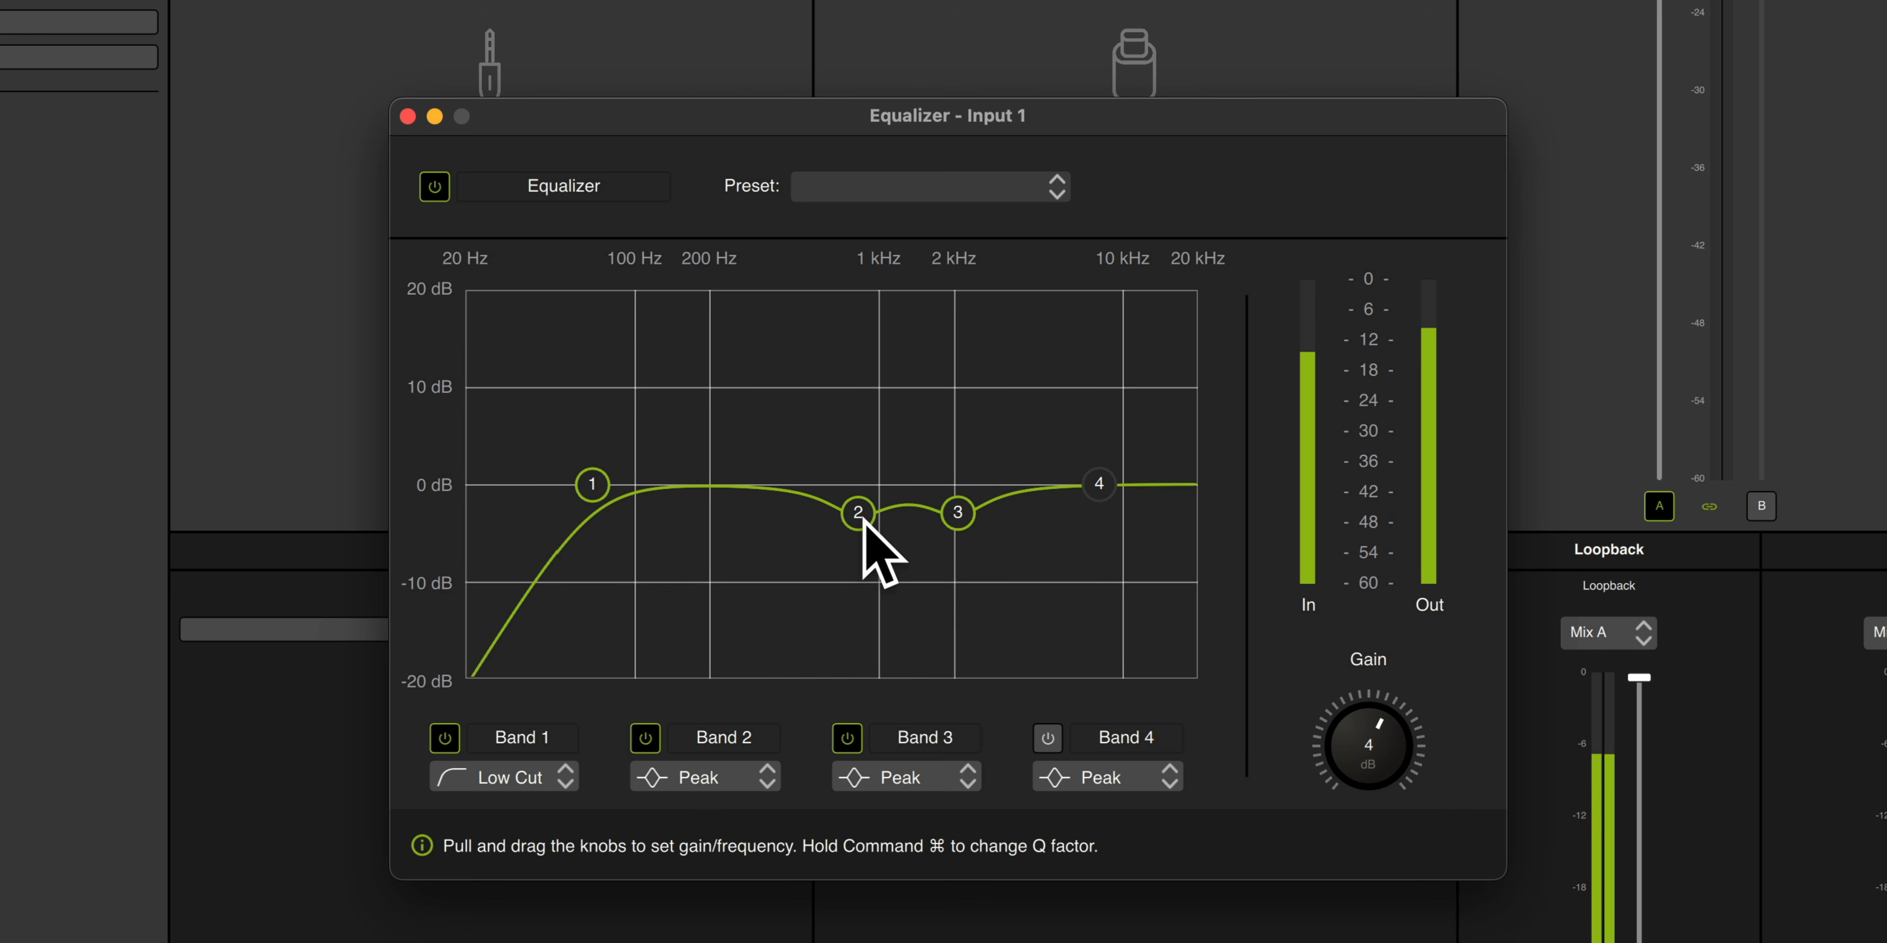
{"action": "left_click_drag", "start_coordinate": [858, 513], "coordinate": [961, 493]}
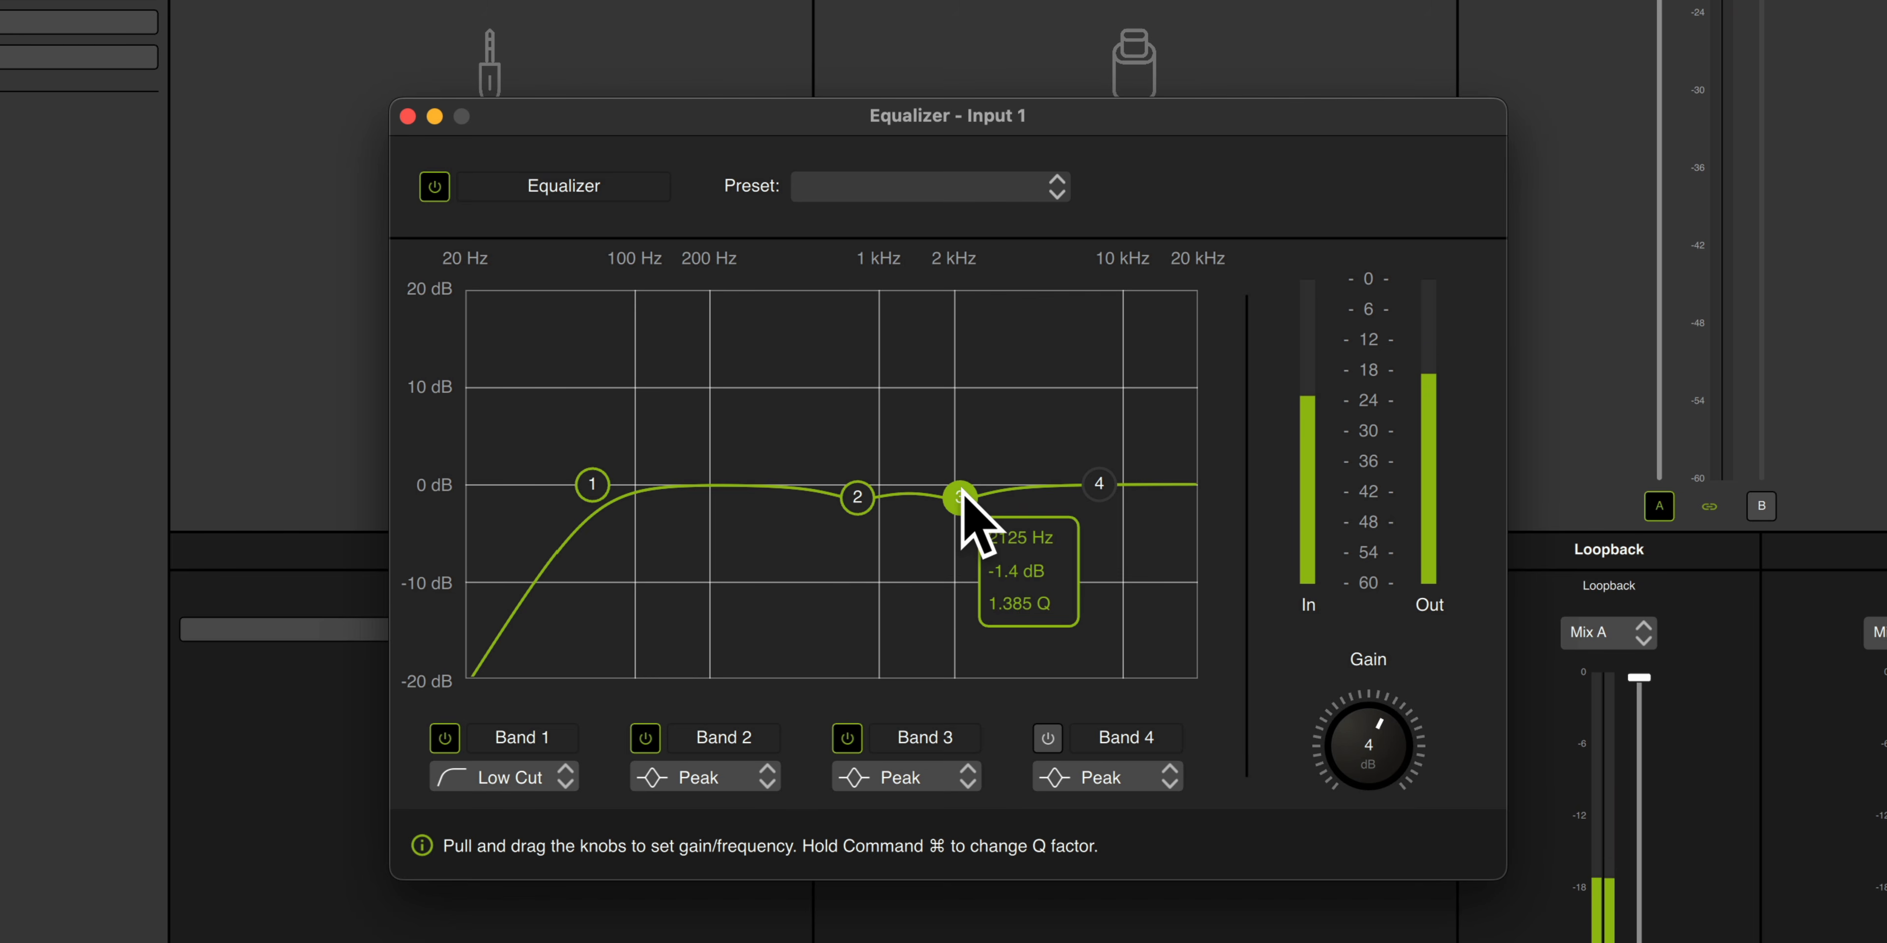
{"action": "left_click", "coordinate": [859, 497]}
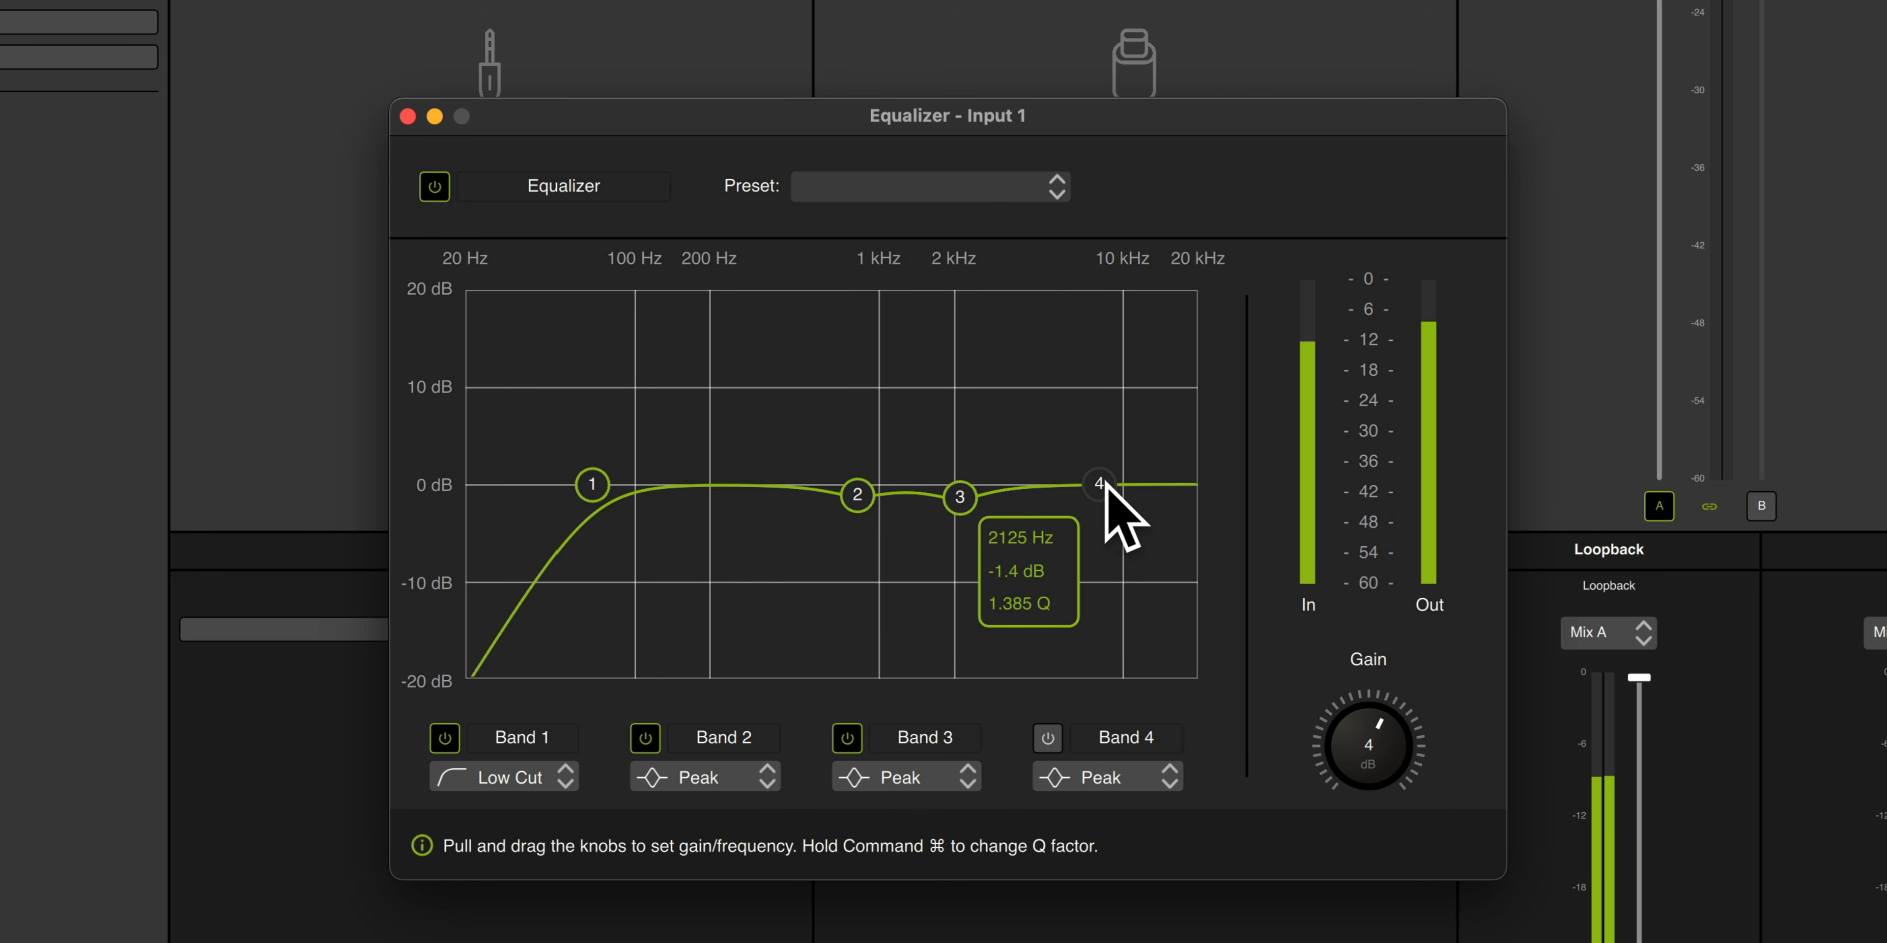
Switch on band 4, pull it to a cut of about -11 dB near 3.6 kHz and compare the sound with the band off and on
{"action": "mouse_move", "coordinate": [1105, 484]}
{"action": "left_mouse_down"}
{"action": "mouse_move", "coordinate": [1039, 489]}
{"action": "mouse_move", "coordinate": [1099, 488]}
{"action": "left_mouse_up"}
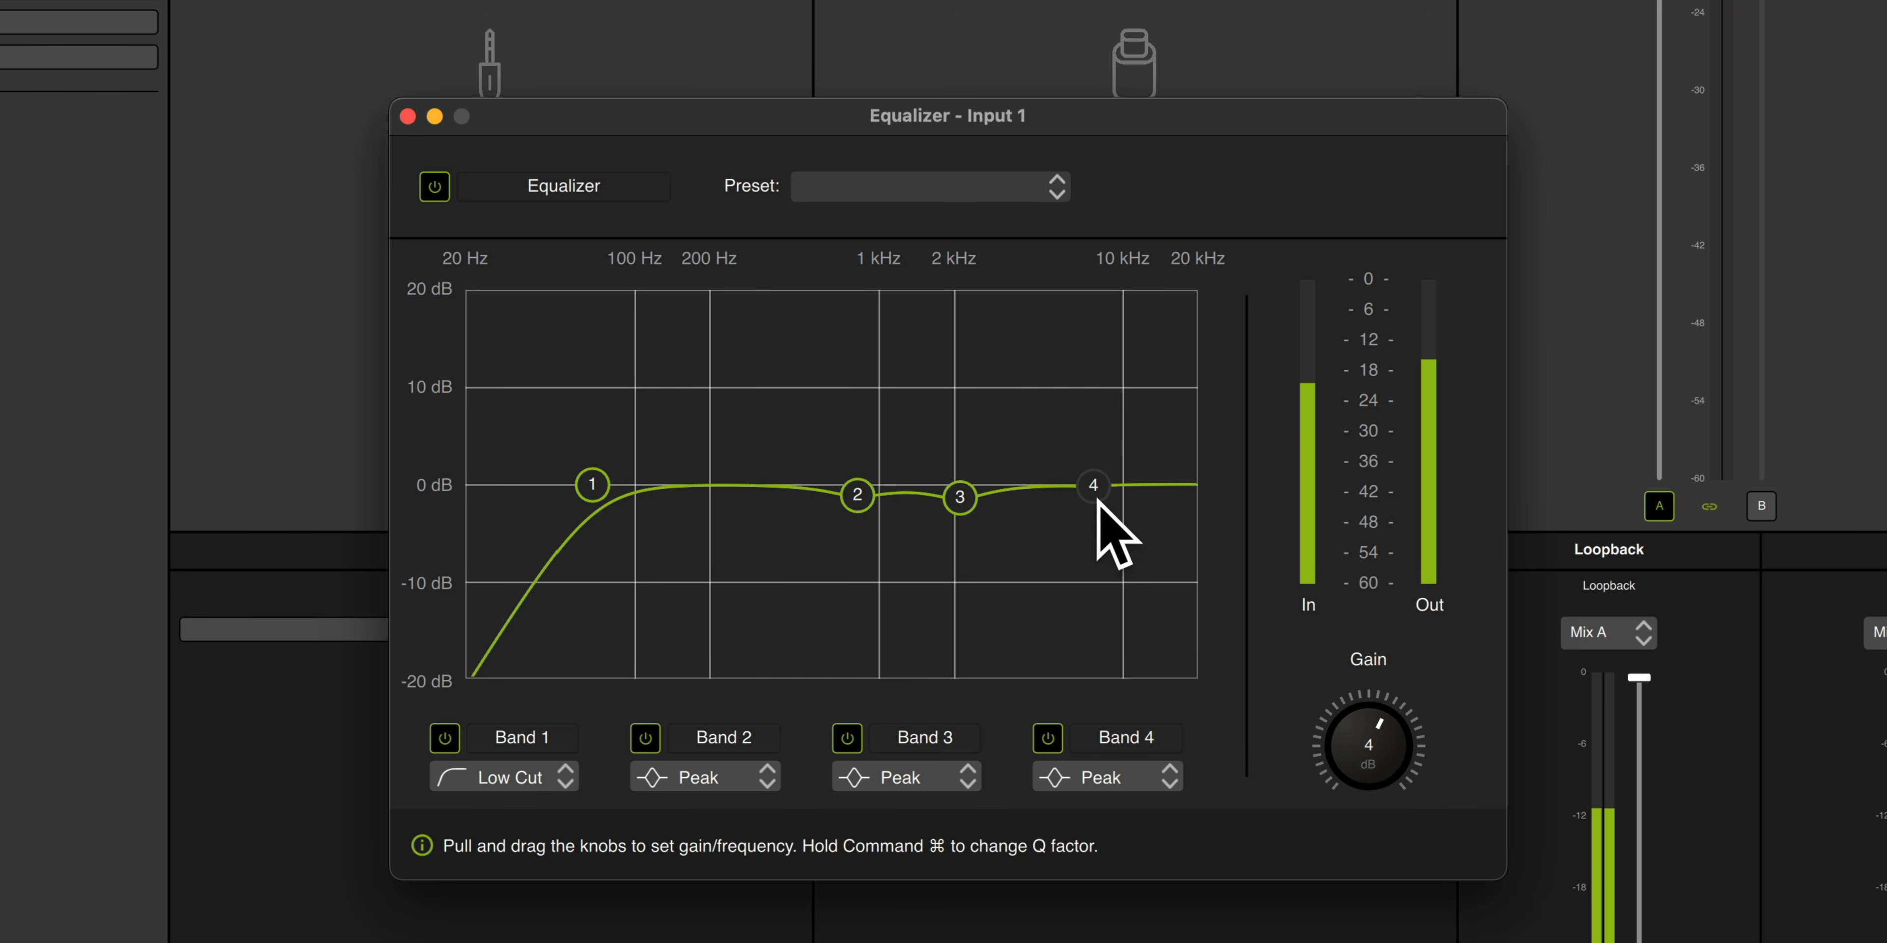
{"action": "left_click_drag", "start_coordinate": [1093, 485], "coordinate": [1015, 593]}
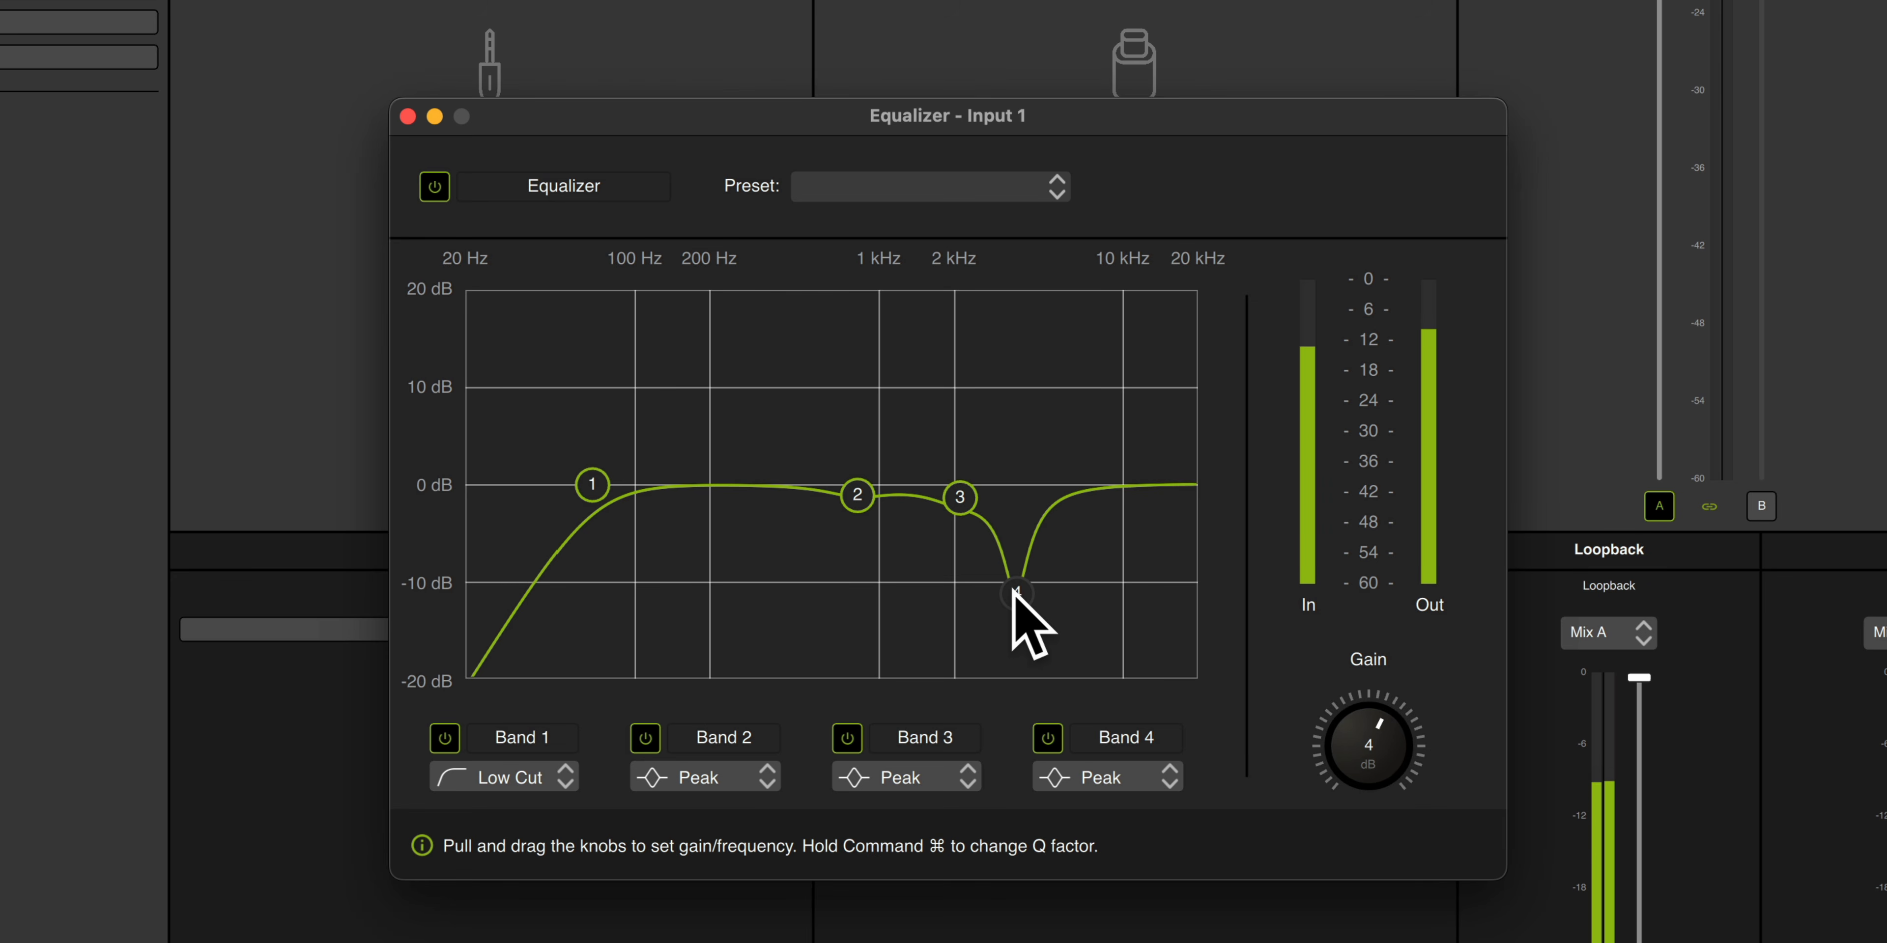
{"action": "left_click", "coordinate": [1050, 738]}
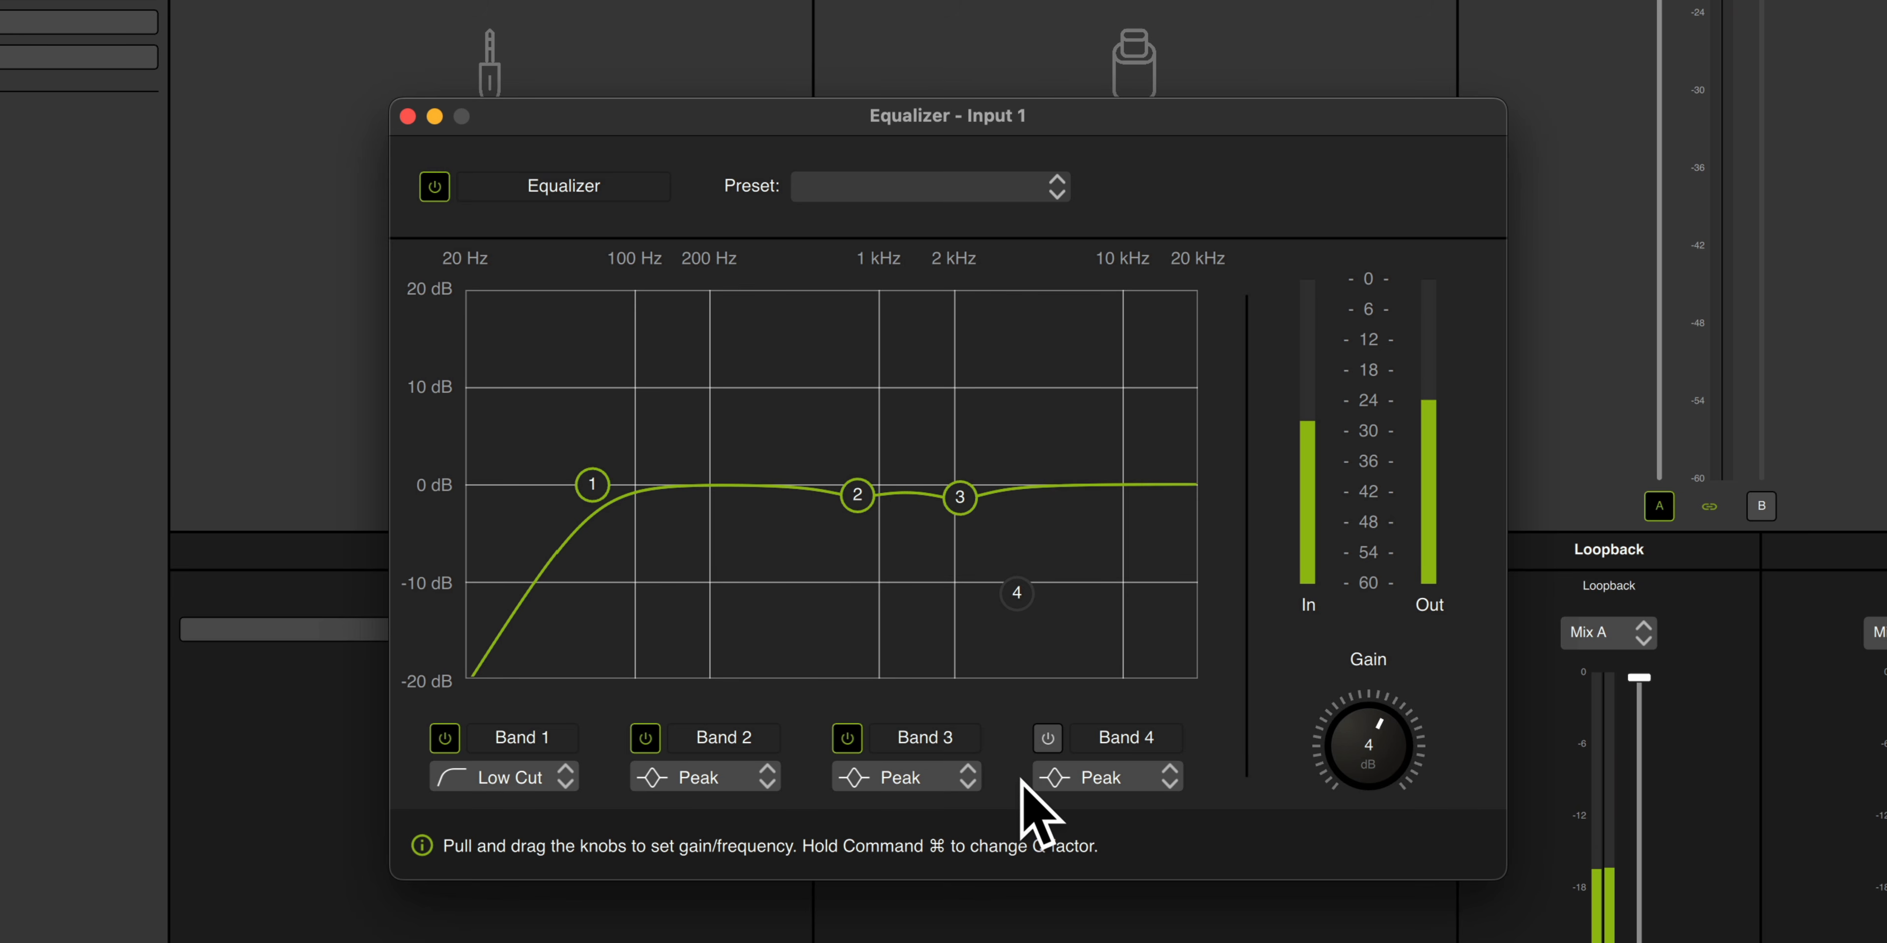
{"action": "left_click", "coordinate": [1048, 739]}
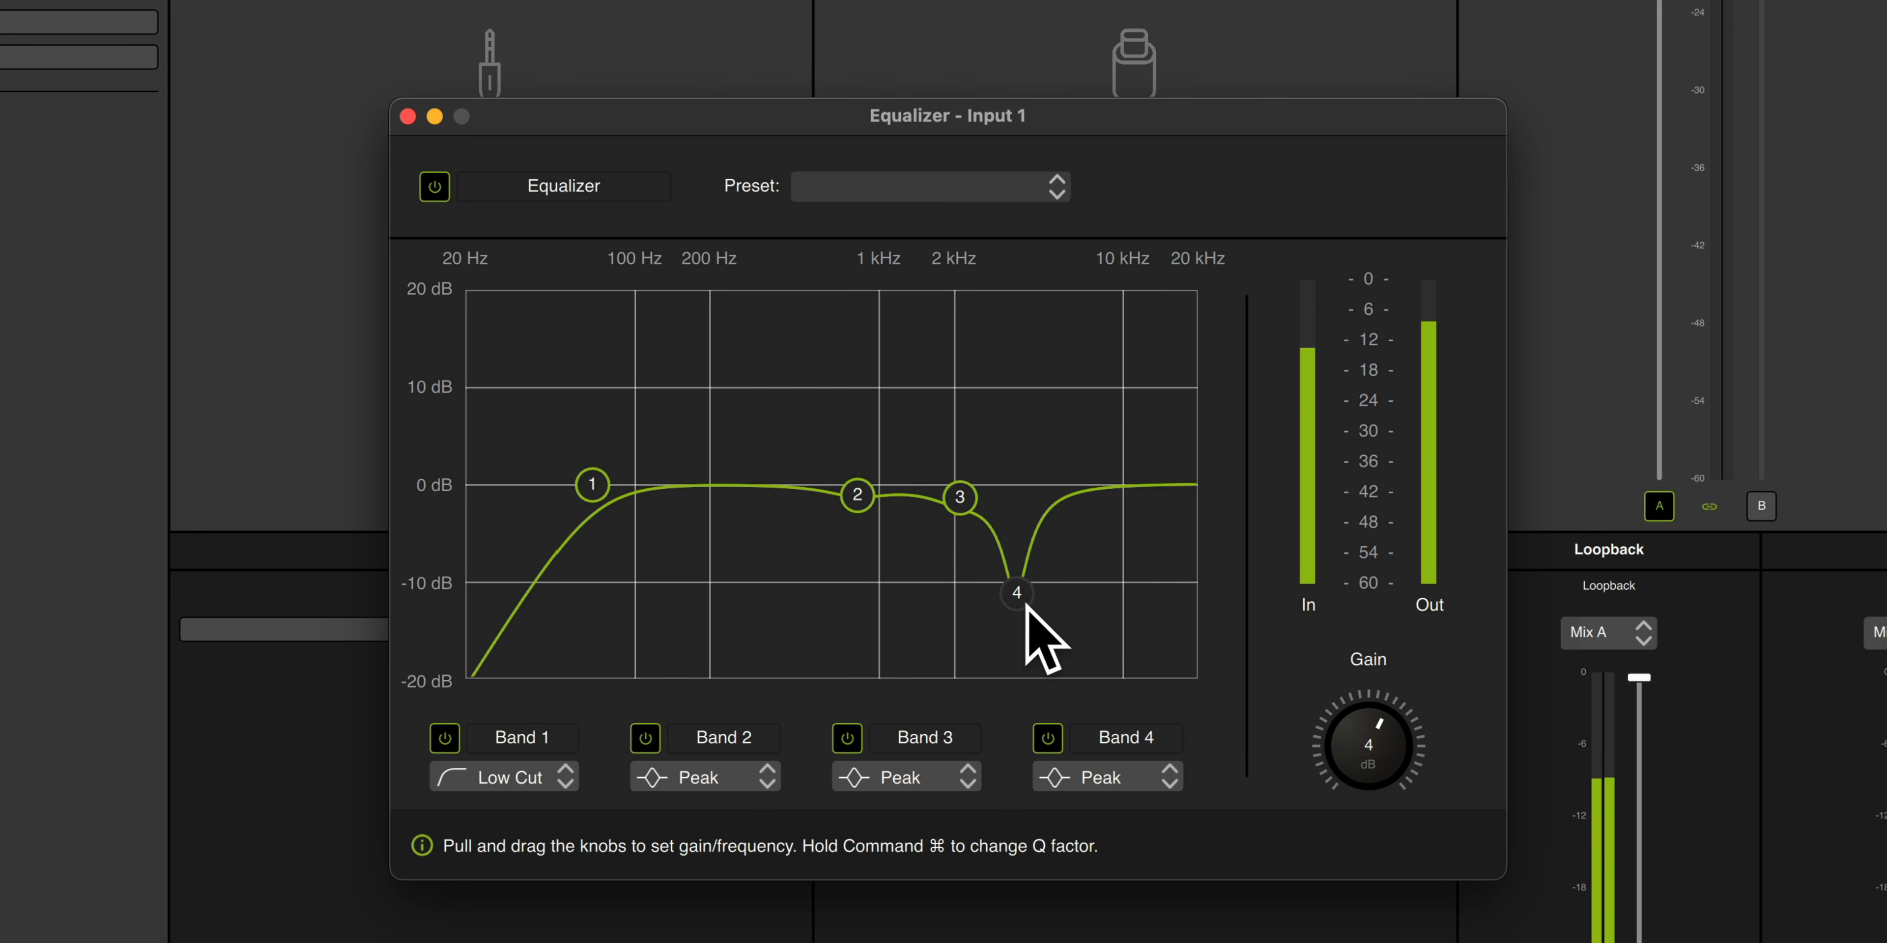
Reduce band 4's cut to about -3 dB near 4.2 kHz, set the output gain to 4 dB and close the equalizer
{"action": "left_click_drag", "start_coordinate": [1018, 591], "coordinate": [1030, 504]}
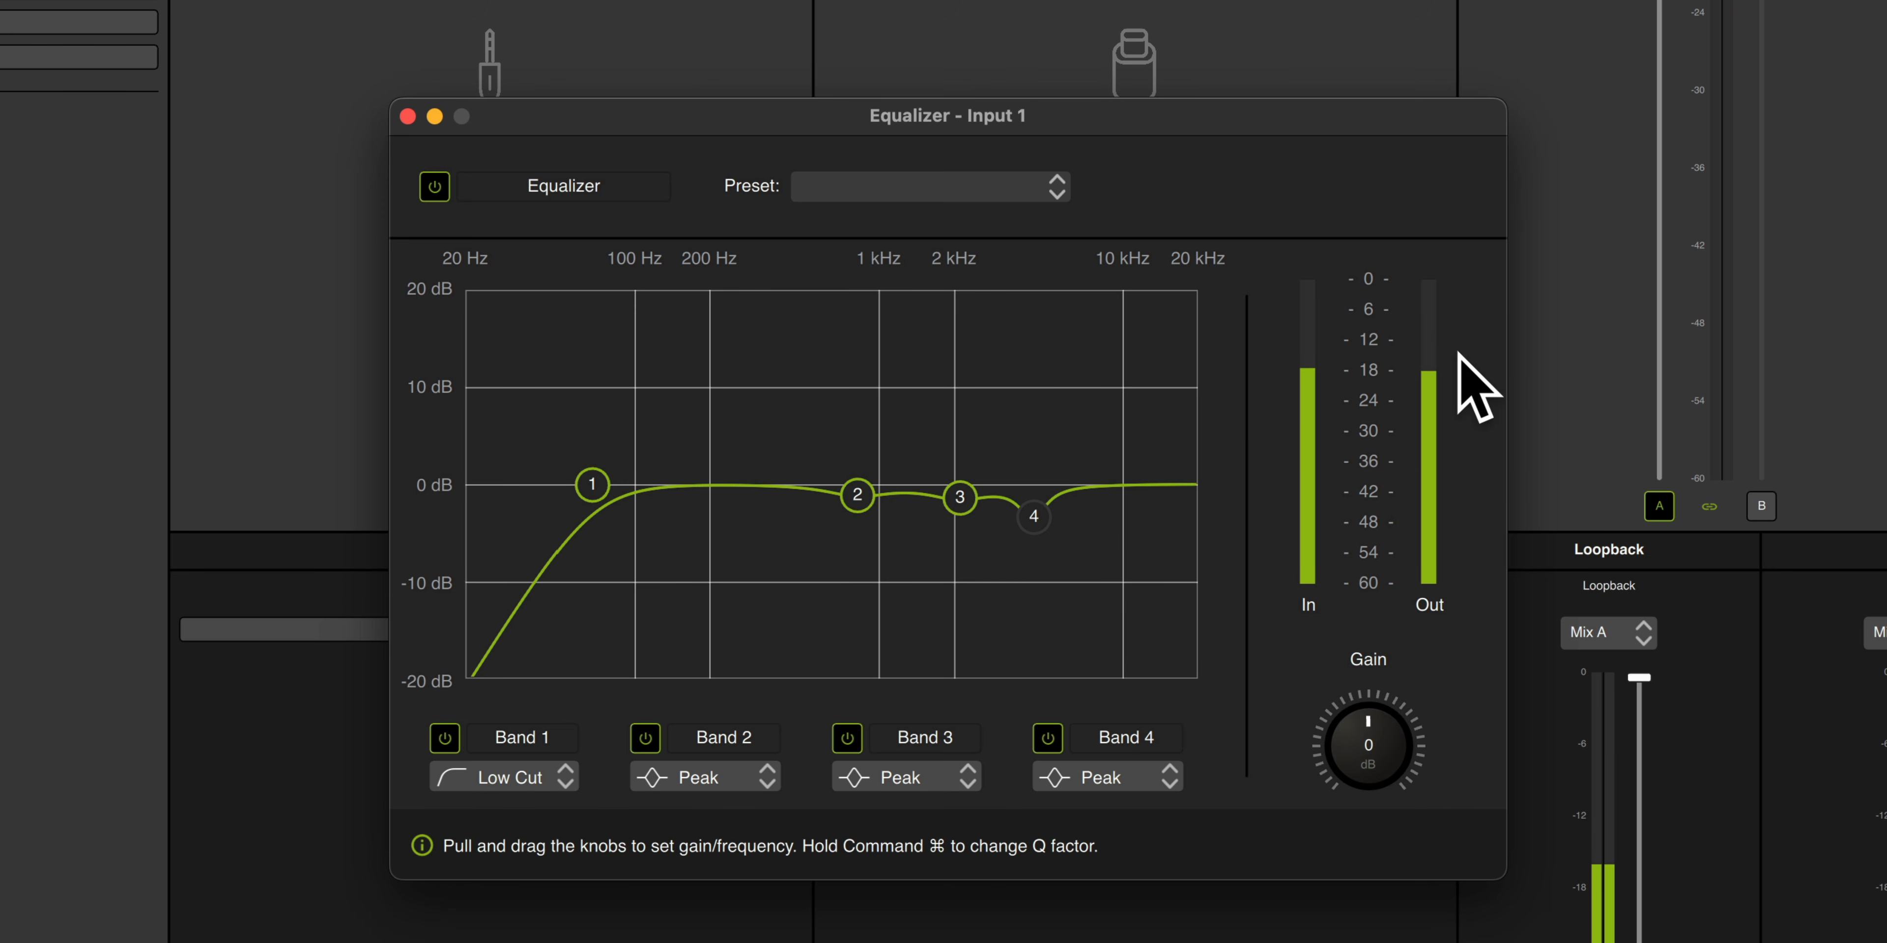
{"action": "left_click_drag", "start_coordinate": [1369, 755], "coordinate": [1391, 762]}
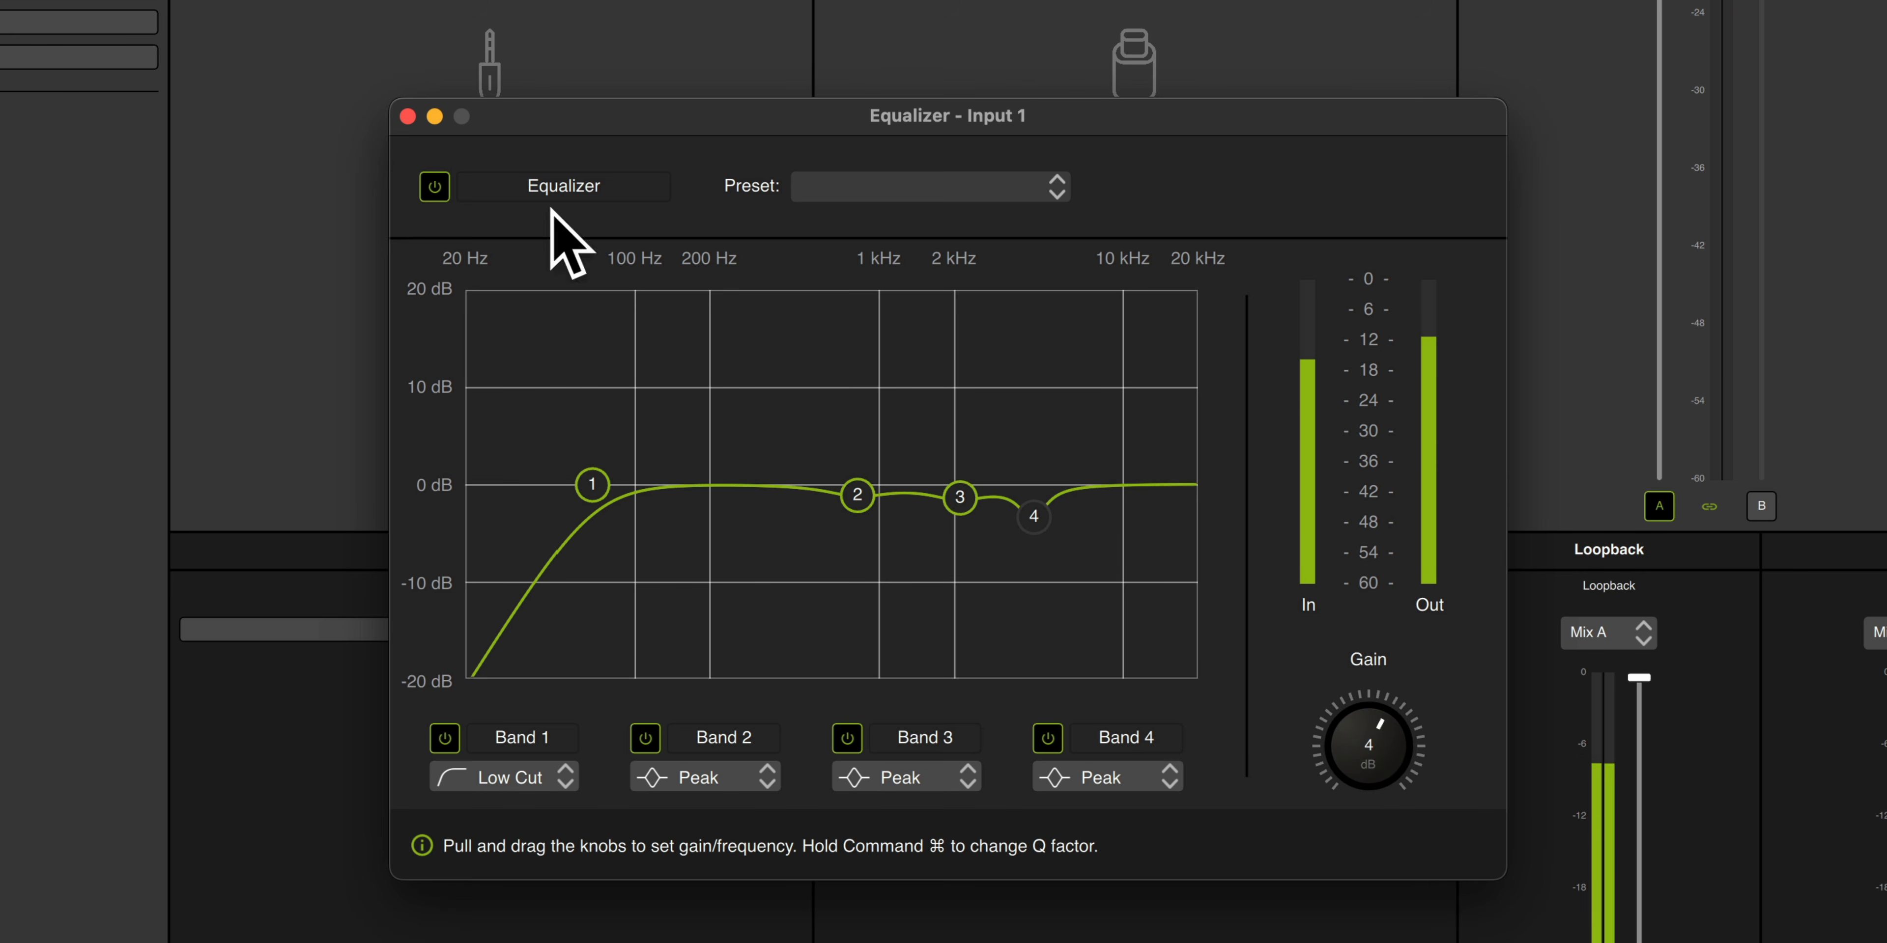
{"action": "left_click", "coordinate": [408, 117]}
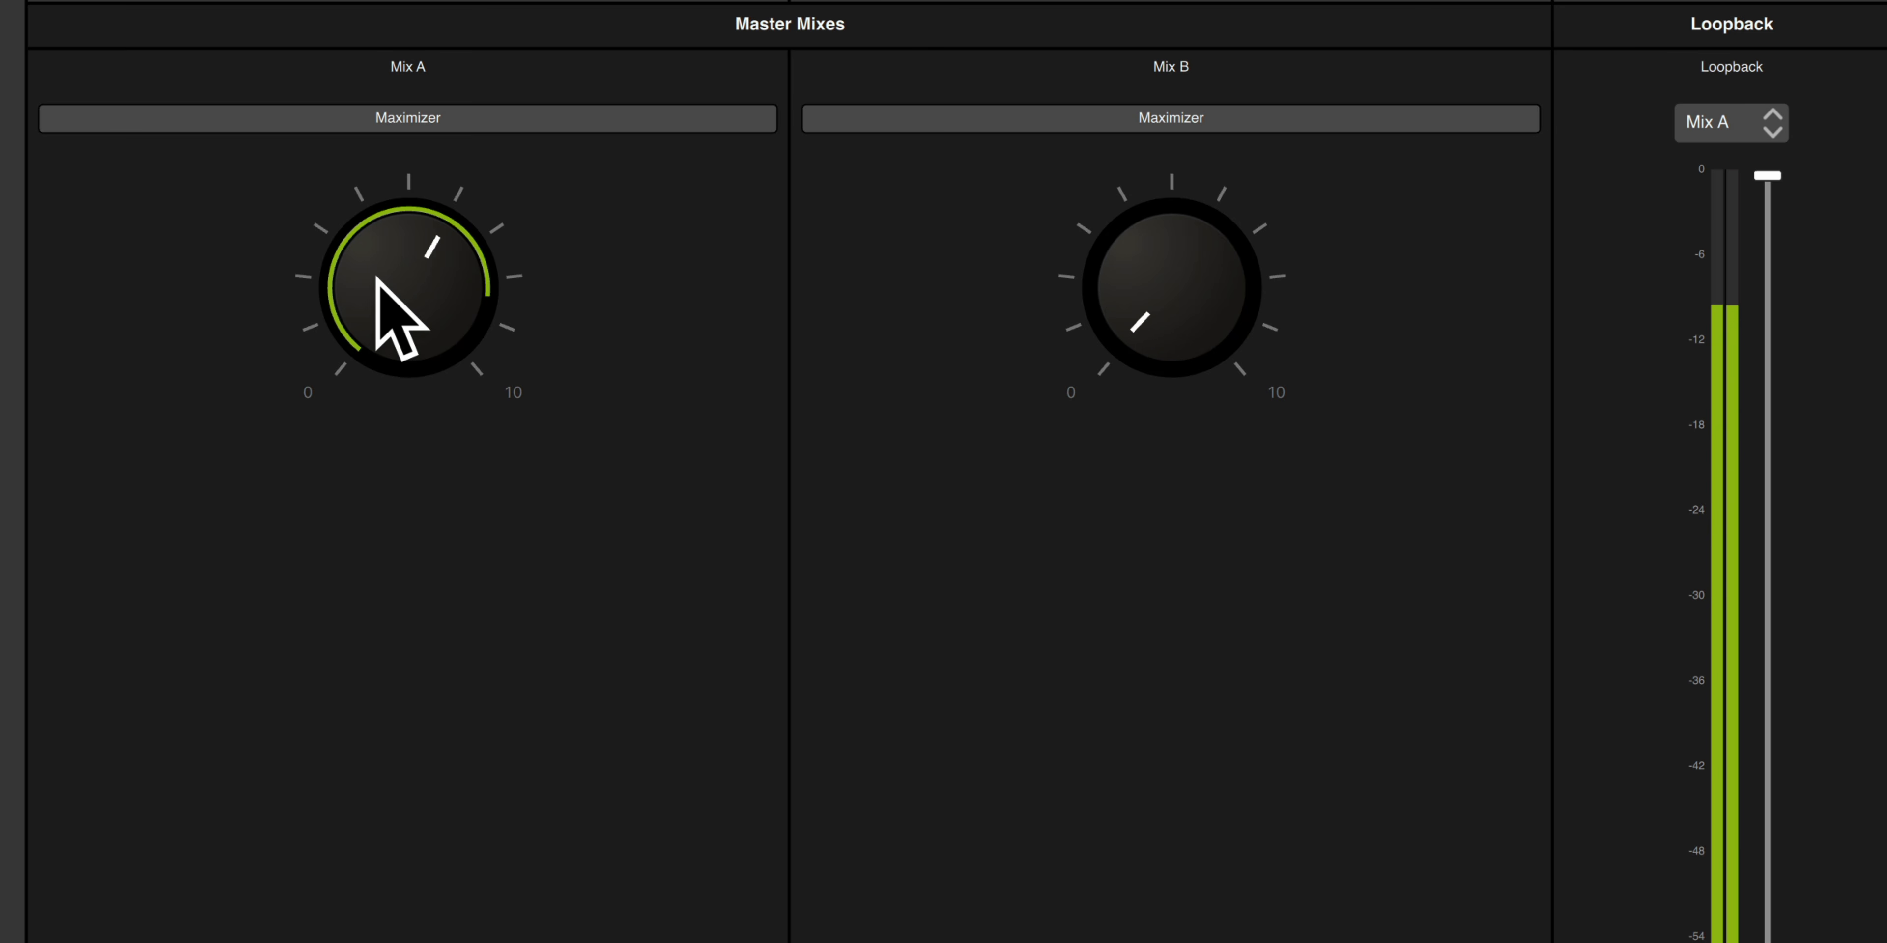
Try the maximizer on Mix A while lowering the mix level to about 3, and switch the maximizer back off
{"action": "left_click", "coordinate": [506, 119]}
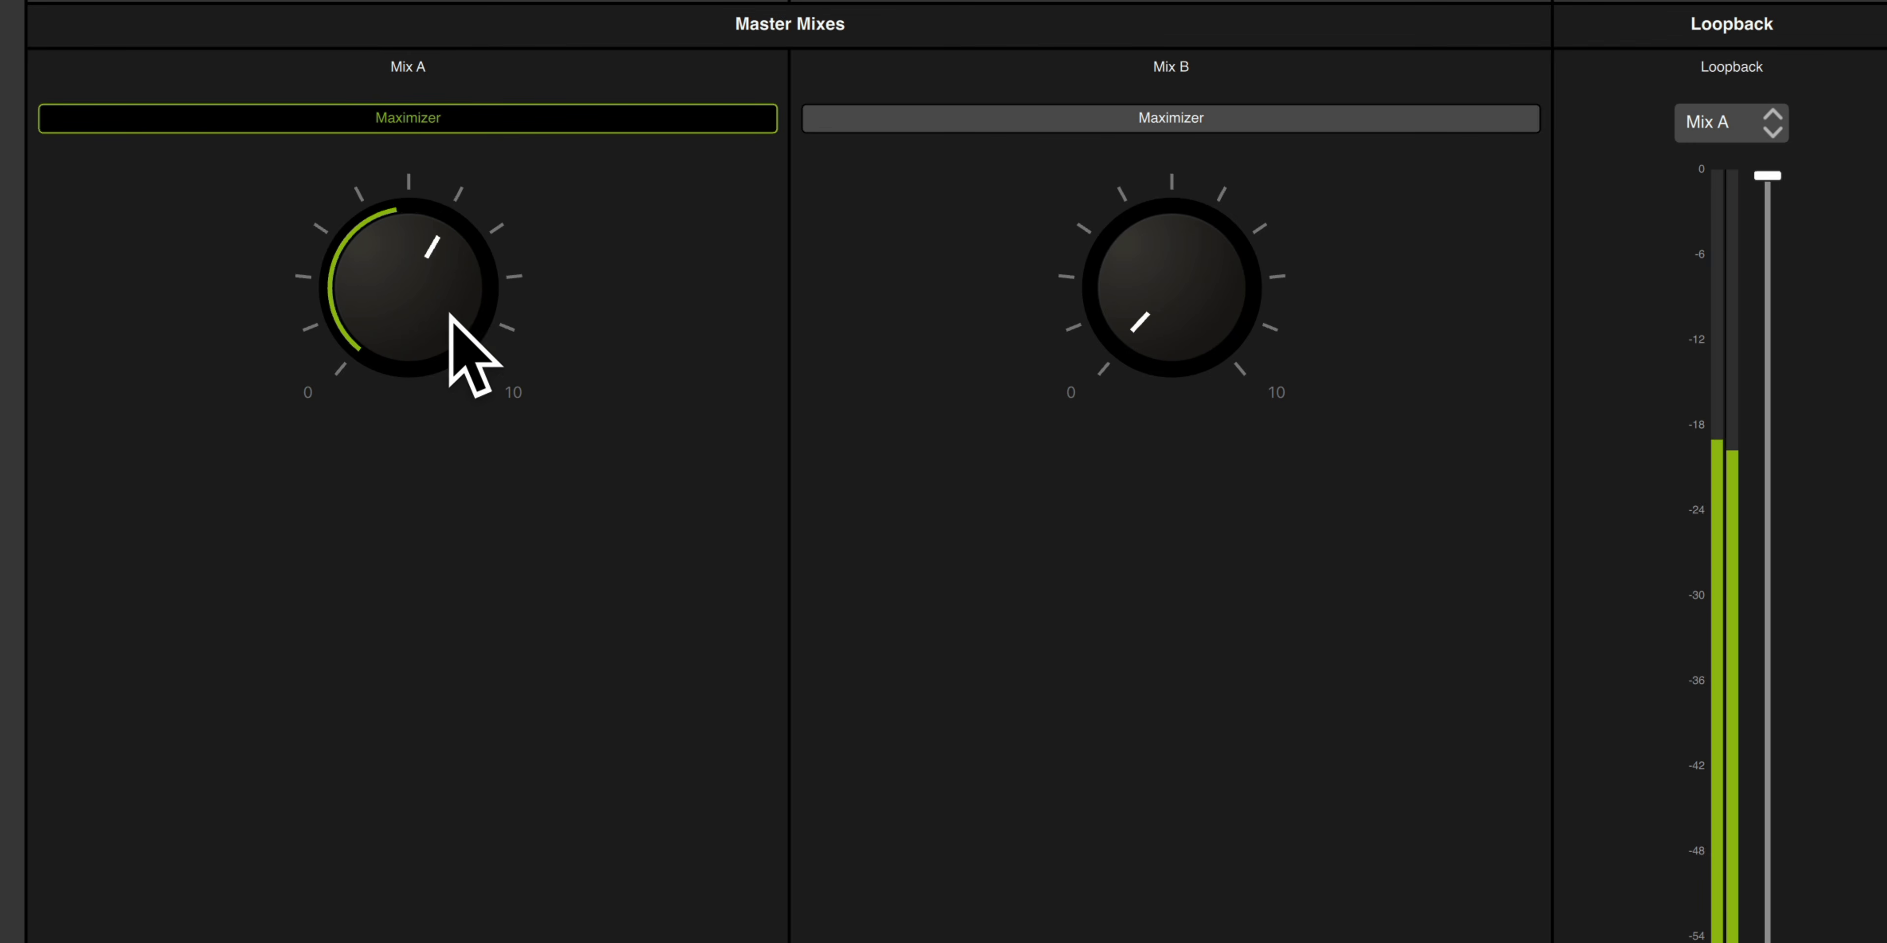
{"action": "left_click_drag", "start_coordinate": [374, 284], "coordinate": [373, 306]}
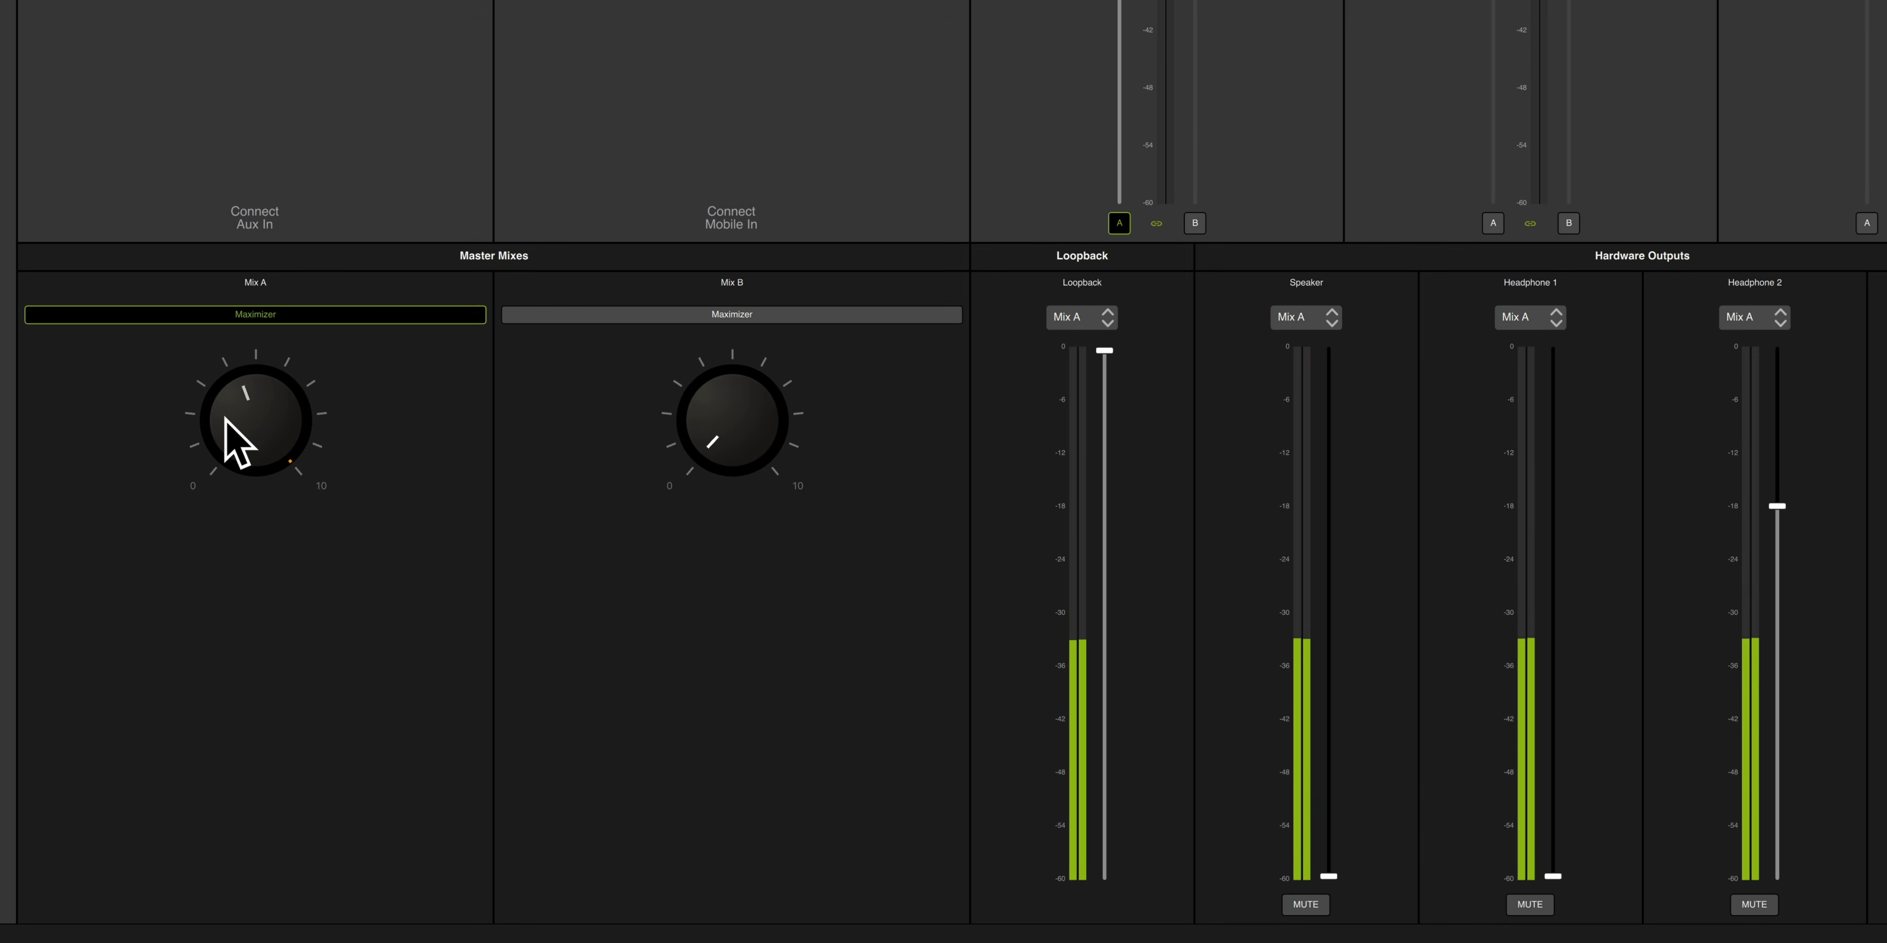
{"action": "left_click_drag", "start_coordinate": [225, 419], "coordinate": [223, 440]}
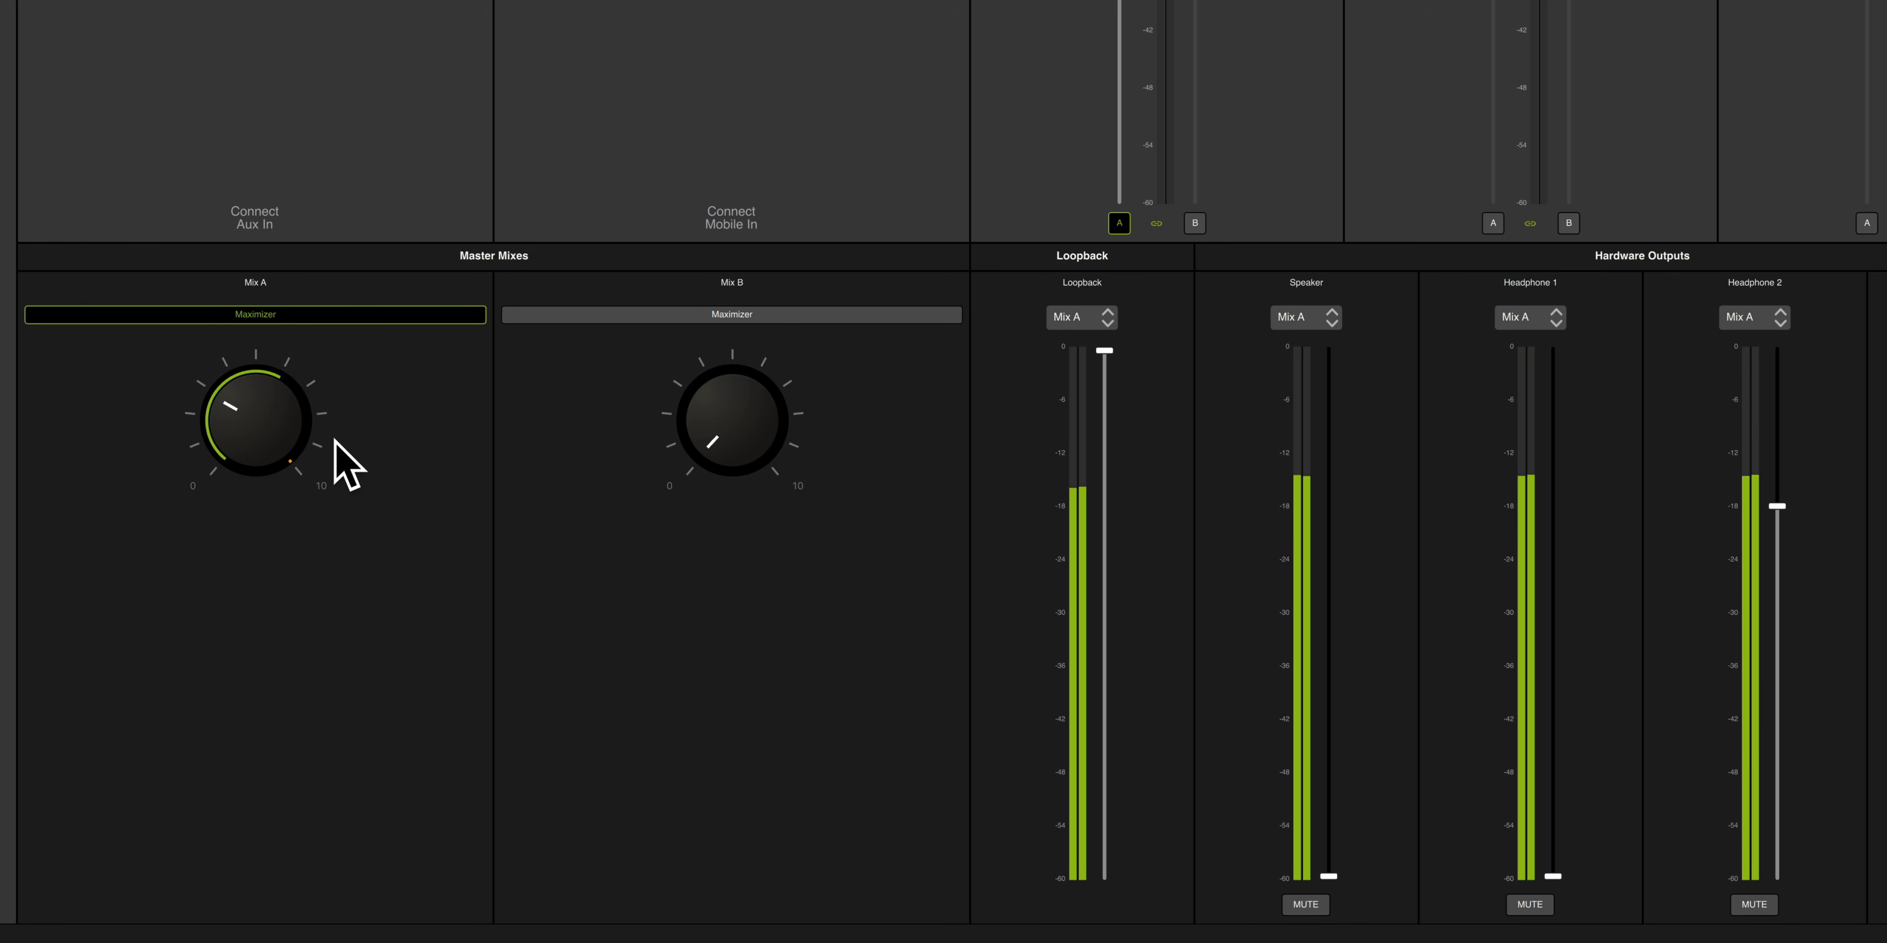
{"action": "left_click", "coordinate": [346, 315]}
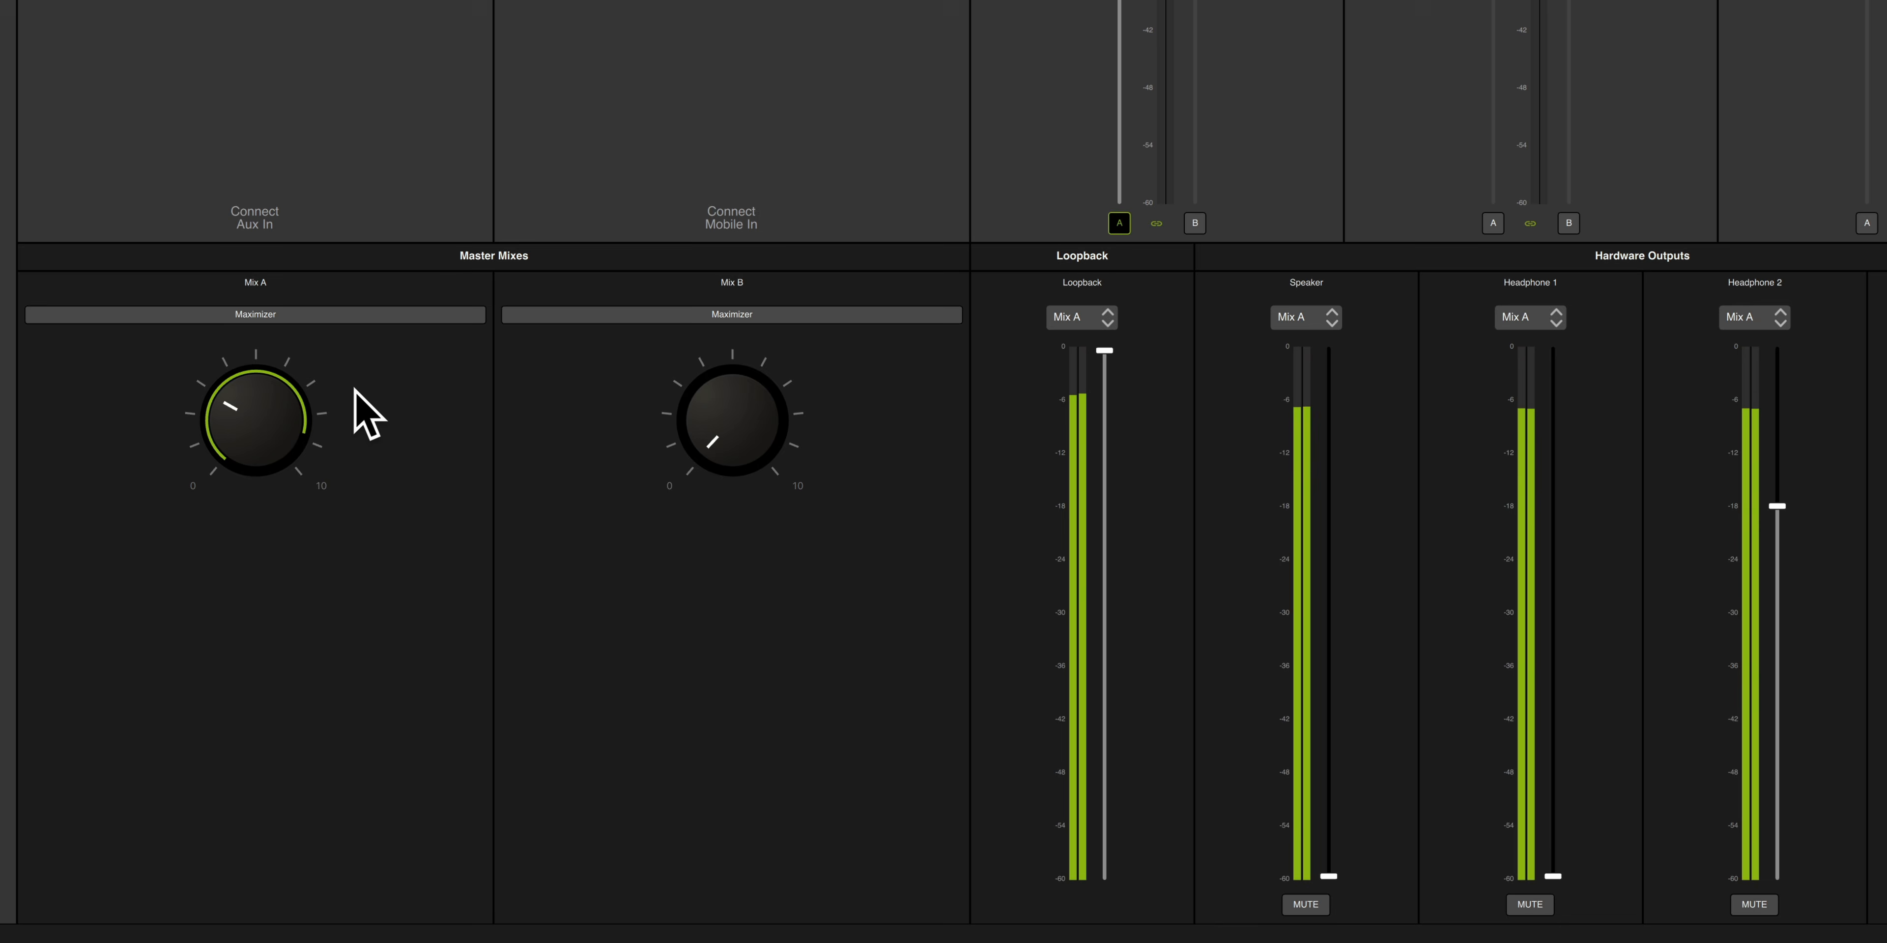